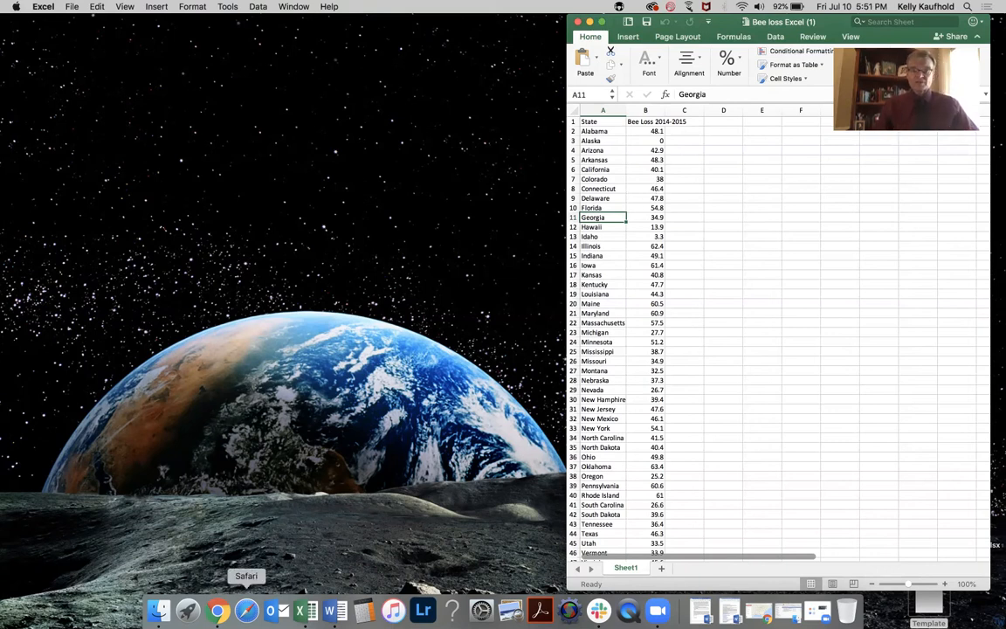
Switch to the browser and create a new map in Google My Maps.
left_click(222, 597)
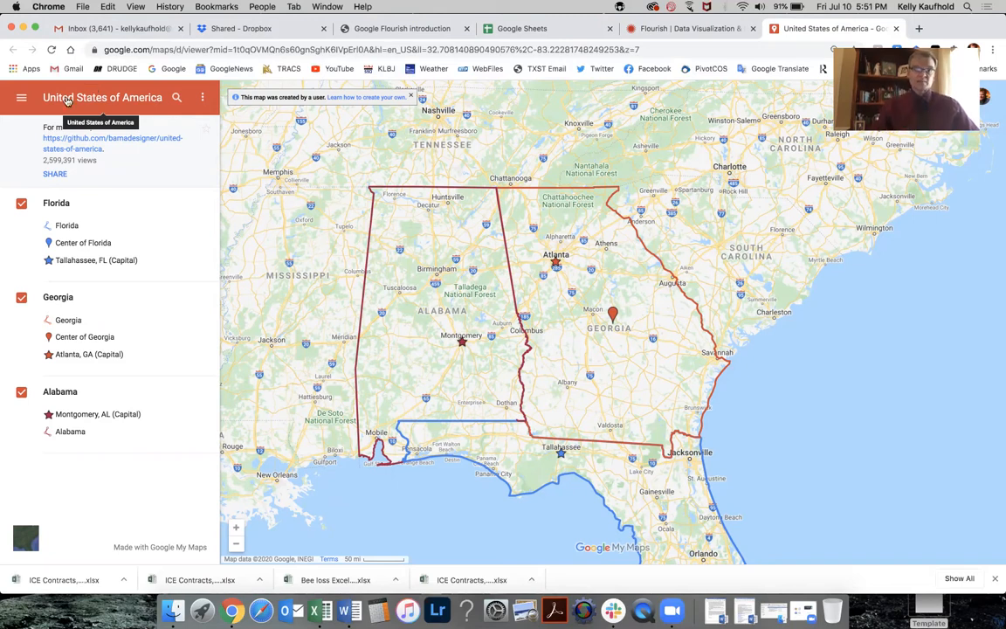
left_click(193, 97)
left_click(94, 161)
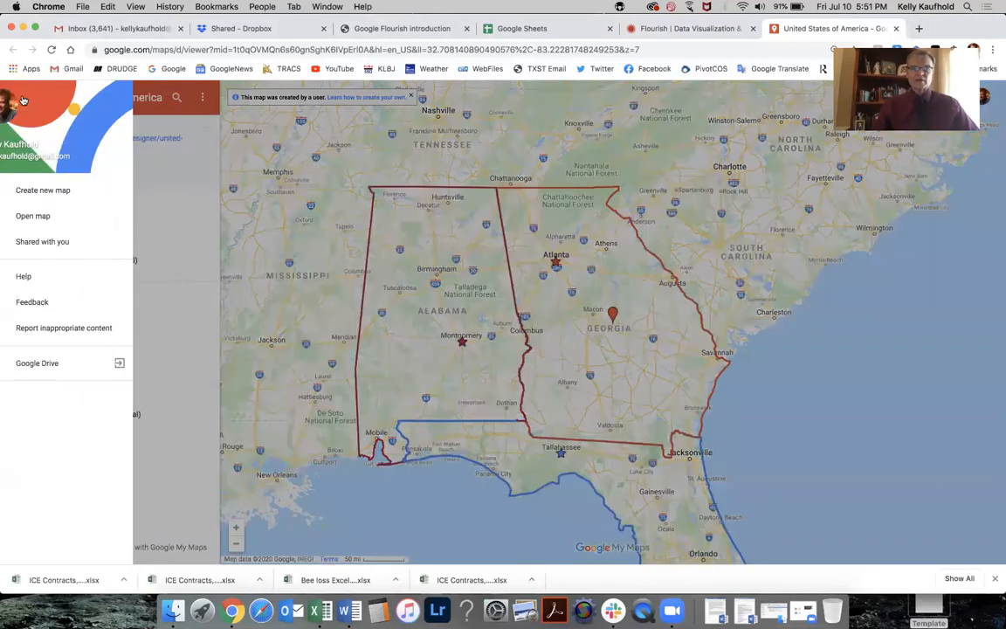
left_click(21, 96)
left_click(55, 190)
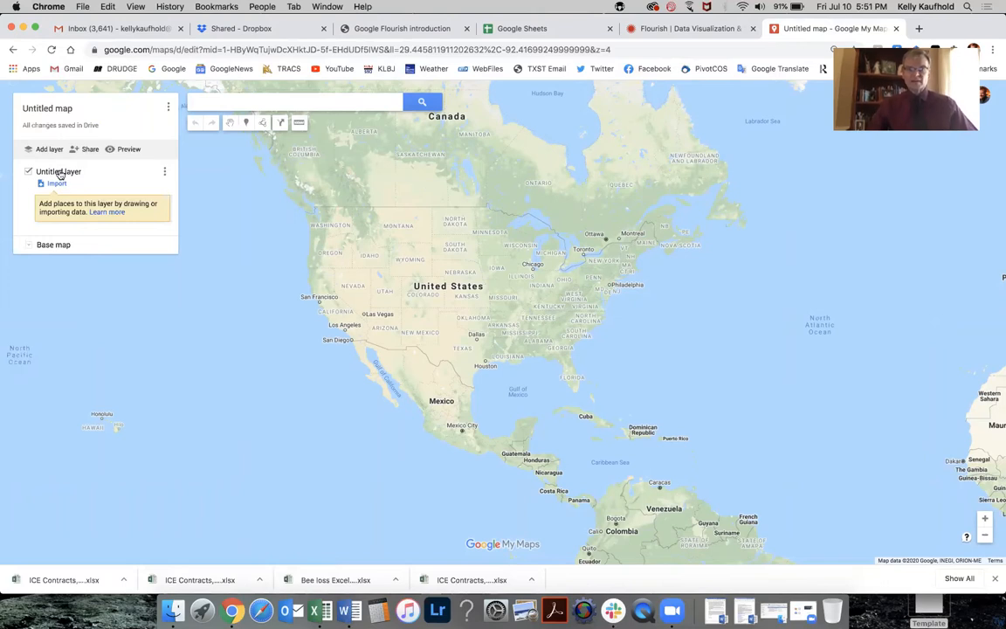
Import the file Bee loss Excel (1).xlsx from the computer into the untitled layer.
left_click(56, 183)
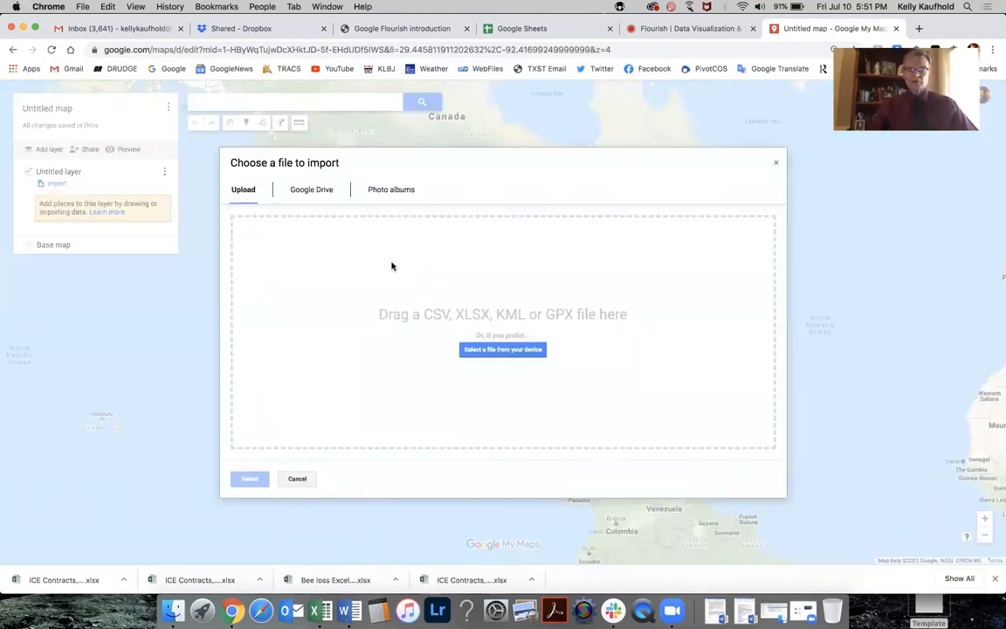
left_click(502, 349)
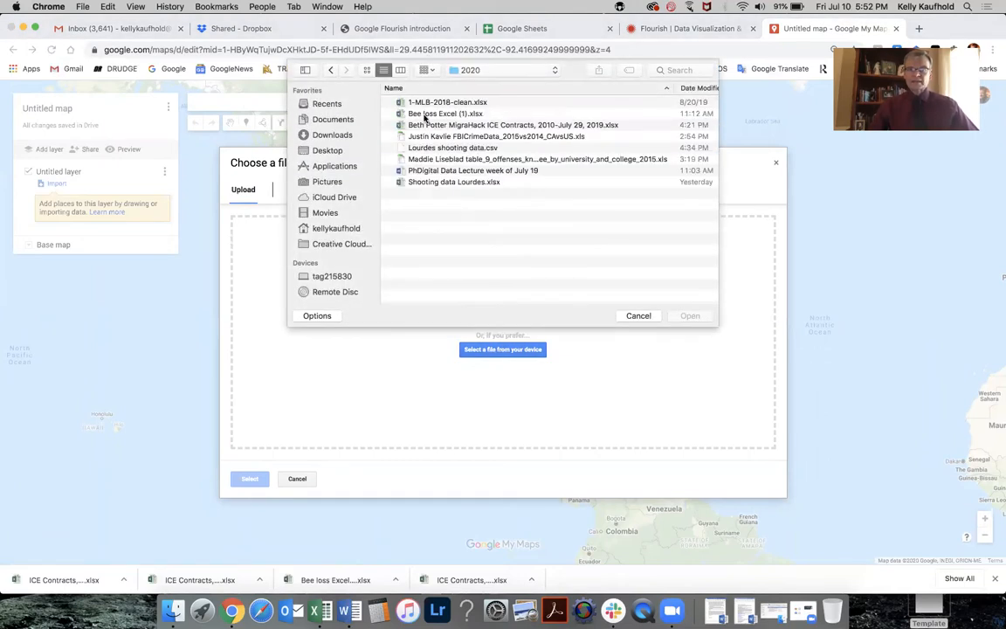
left_click(425, 115)
left_click(689, 316)
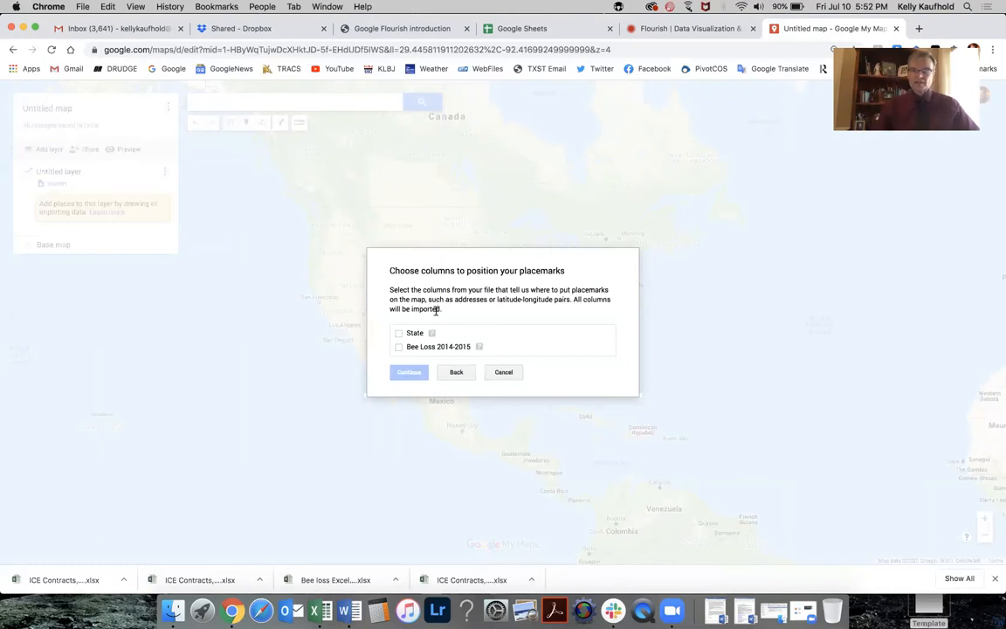
Position the placemarks by the State column and title the markers with Bee Loss 2014-2015.
left_click(399, 334)
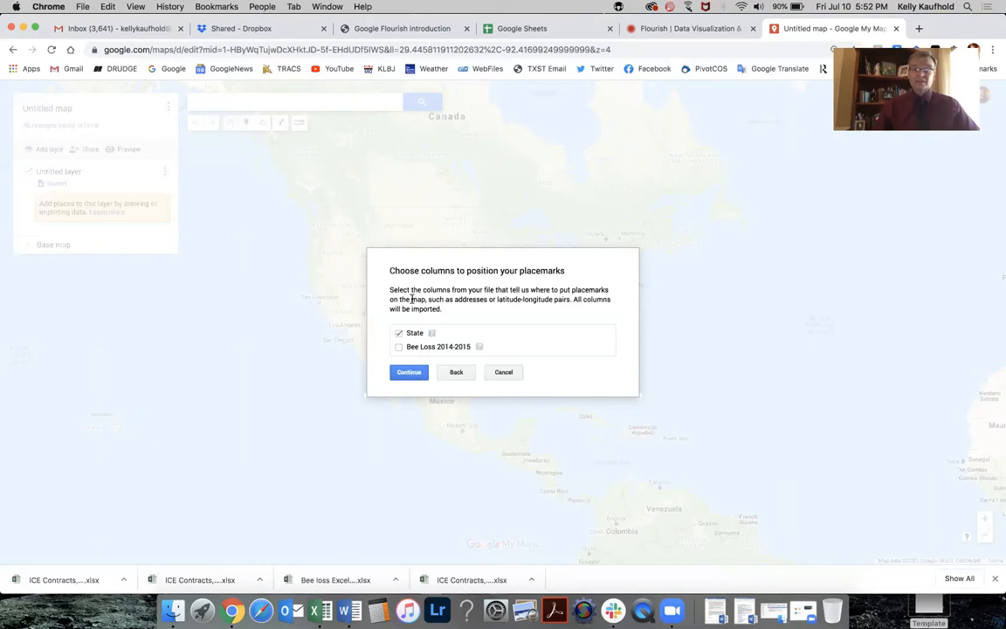
left_click(412, 373)
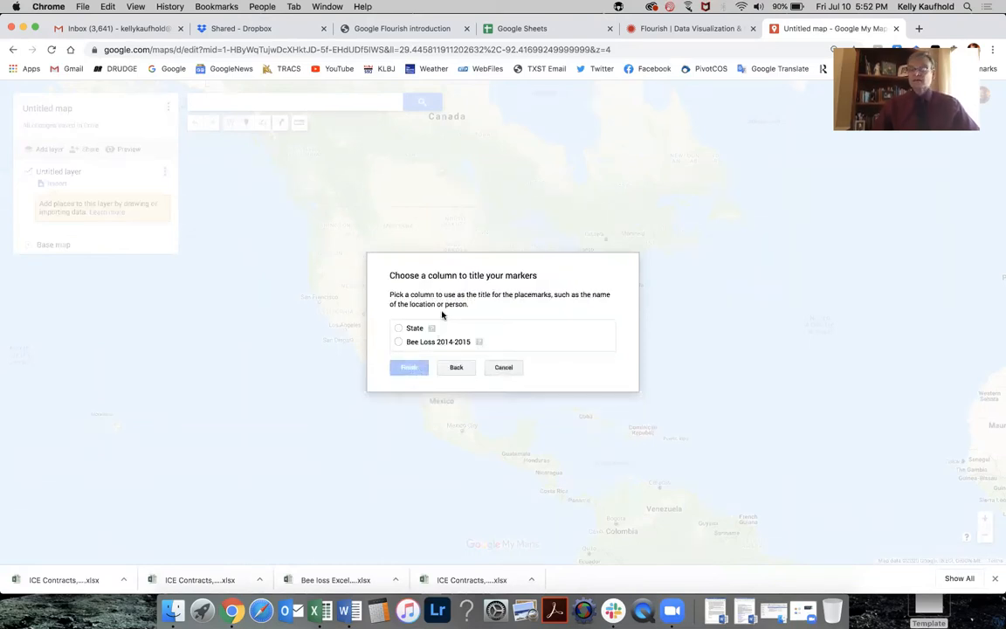
left_click(399, 341)
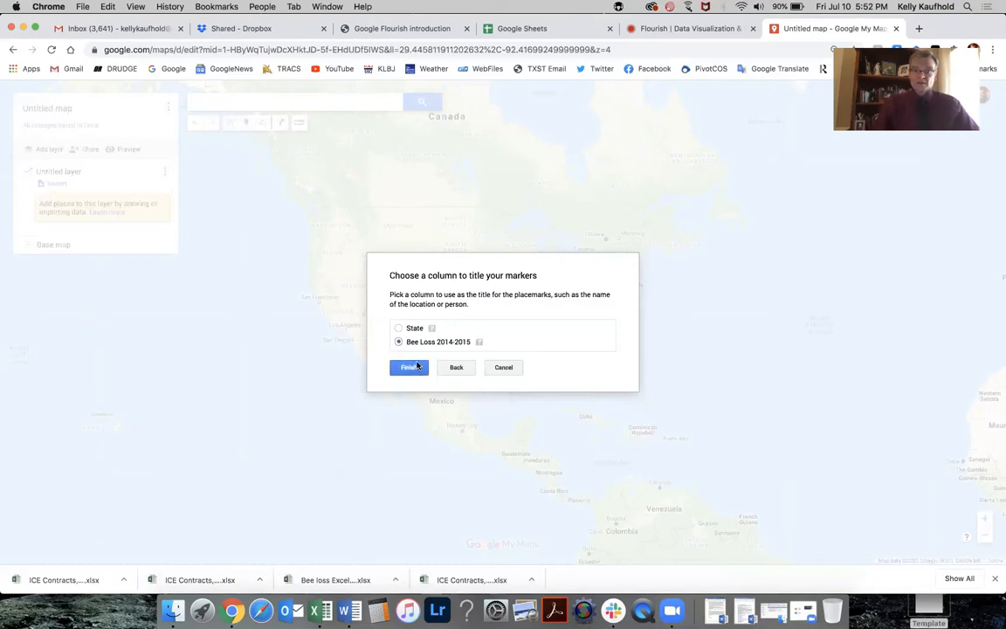
left_click(417, 366)
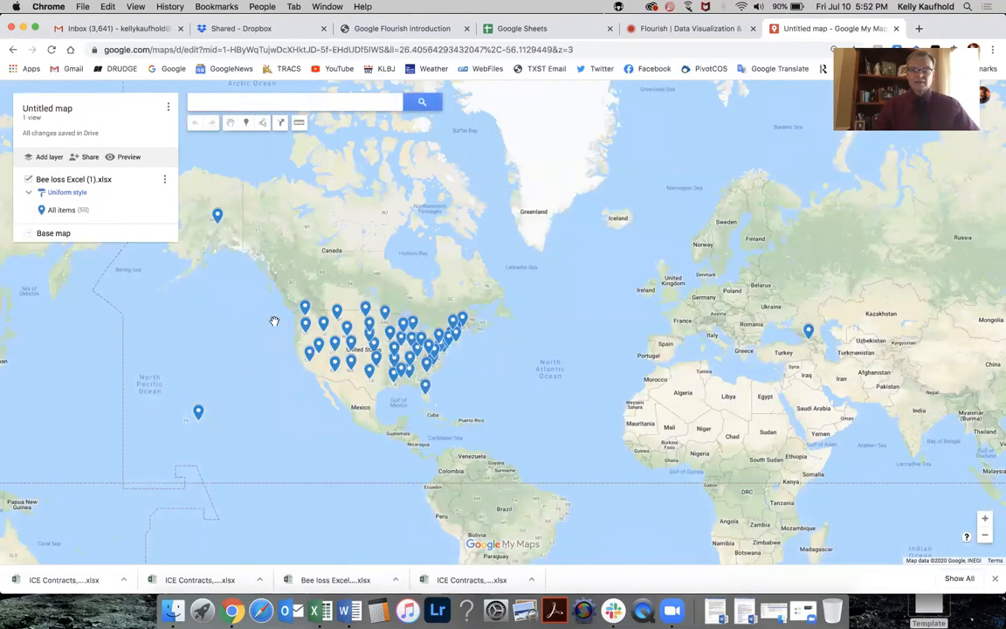
Zoom into the western United States and open several state placemarks to inspect their bee loss values.
scroll(274, 322, "down", 3)
scroll(274, 322, "up", 4)
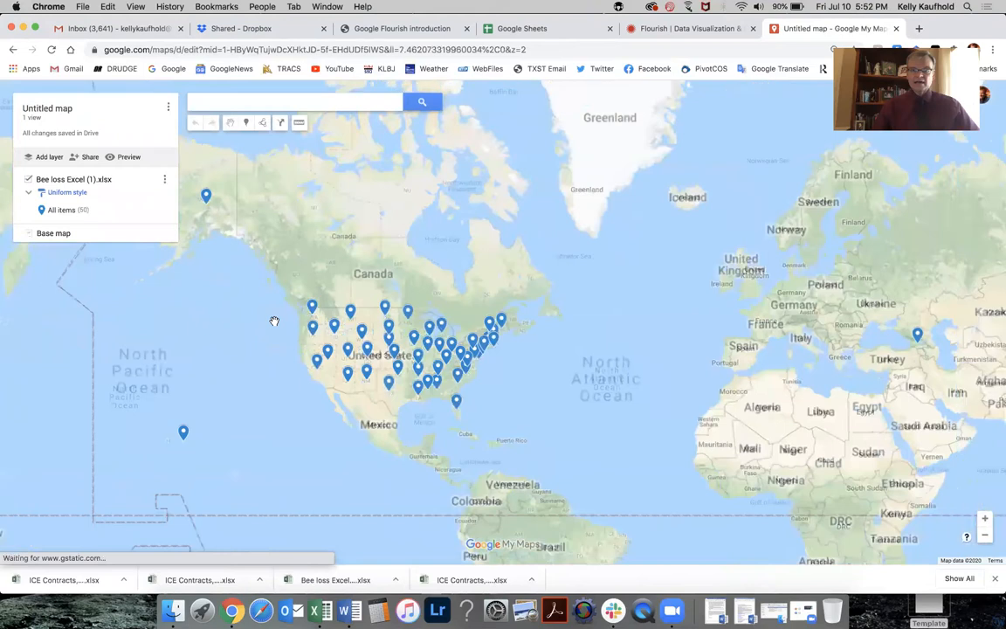
scroll(274, 321, "up", 5)
left_click_drag(304, 330, 89, 240)
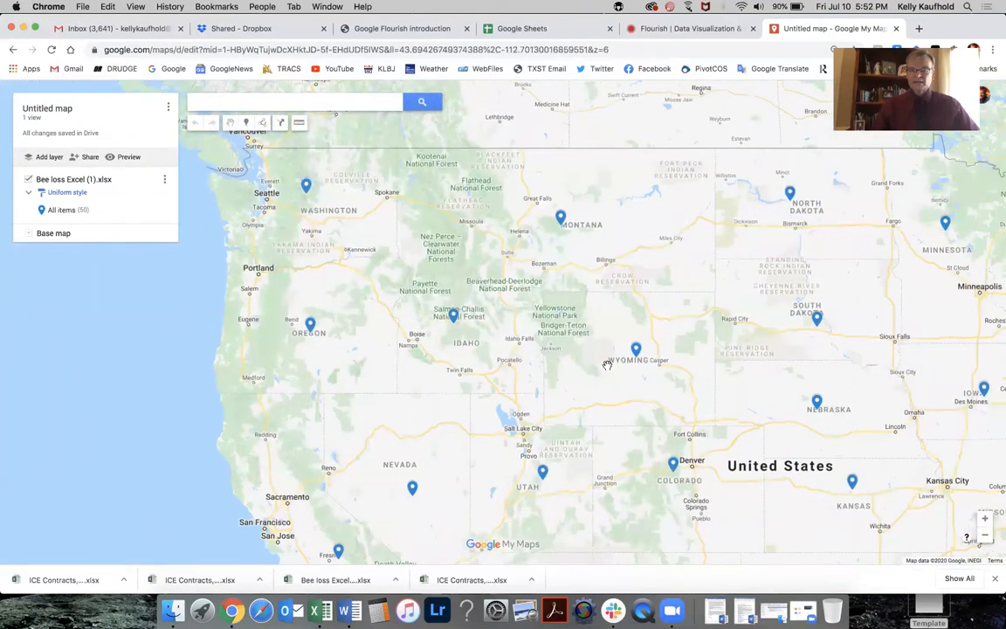
left_click(636, 351)
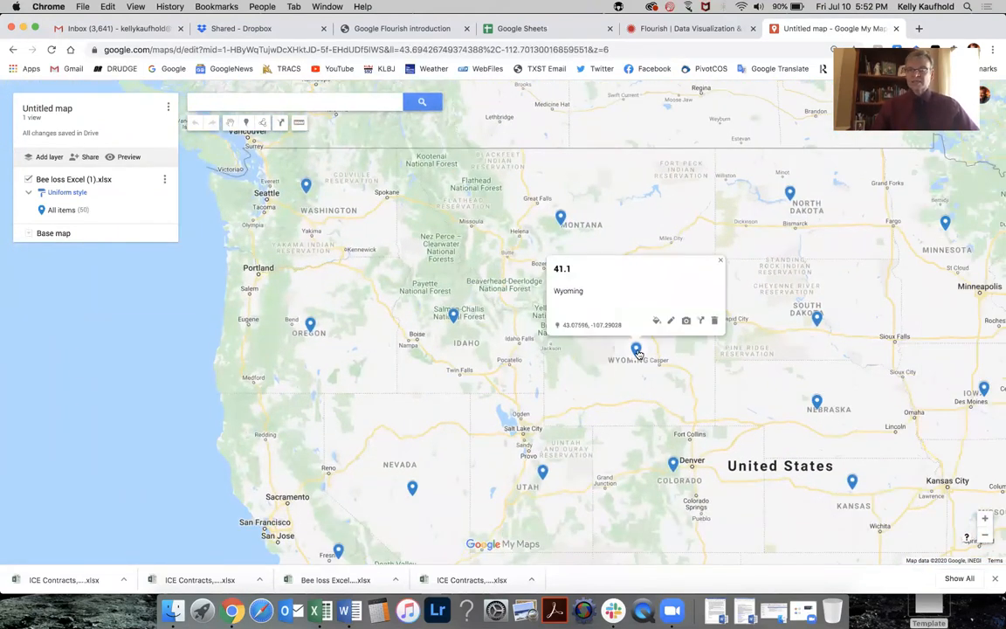
left_click(789, 193)
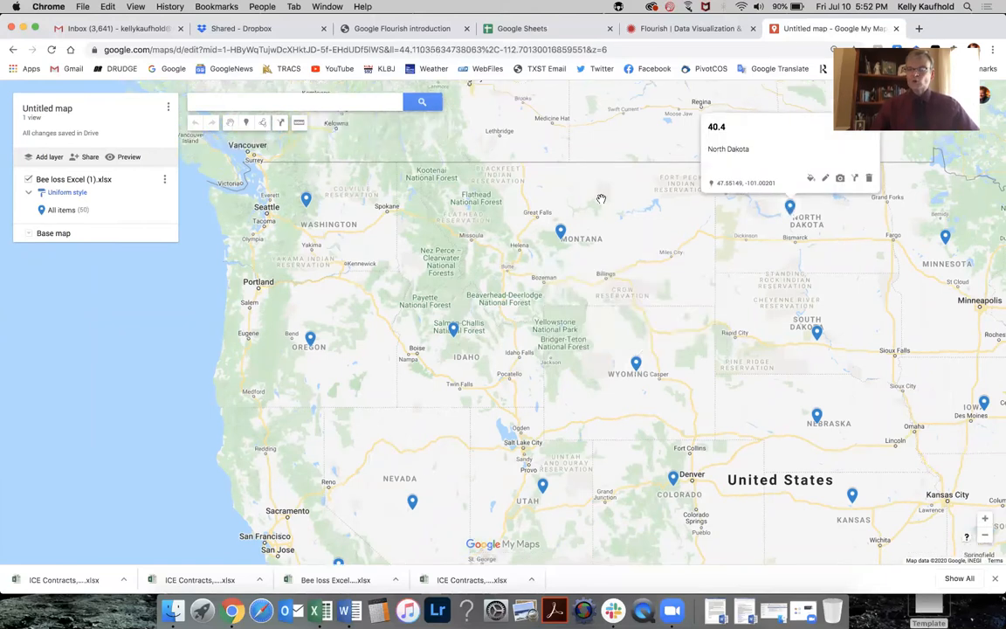
left_click_drag(442, 312, 431, 190)
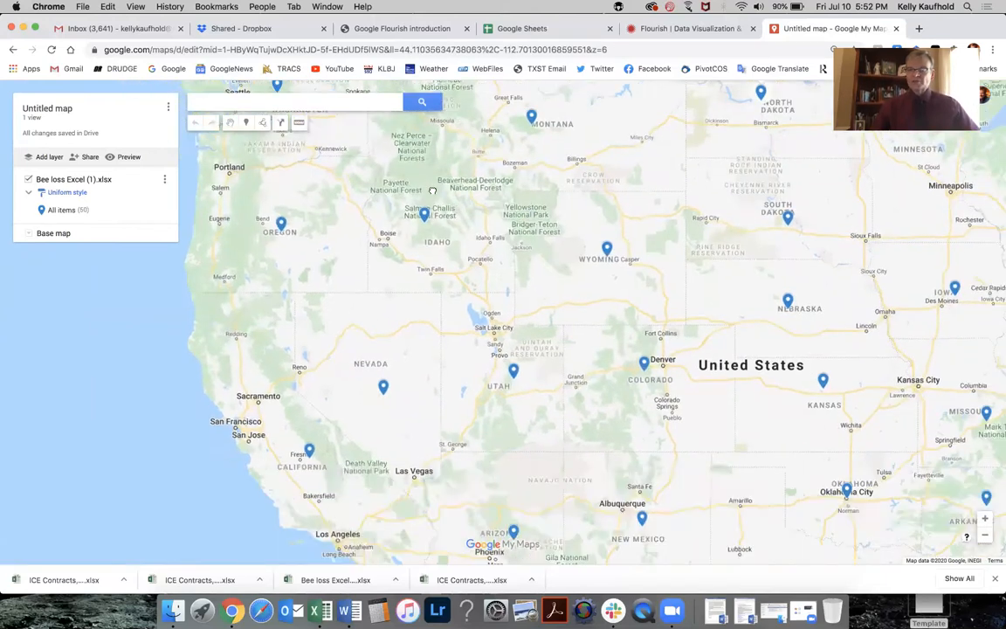
left_click(614, 323)
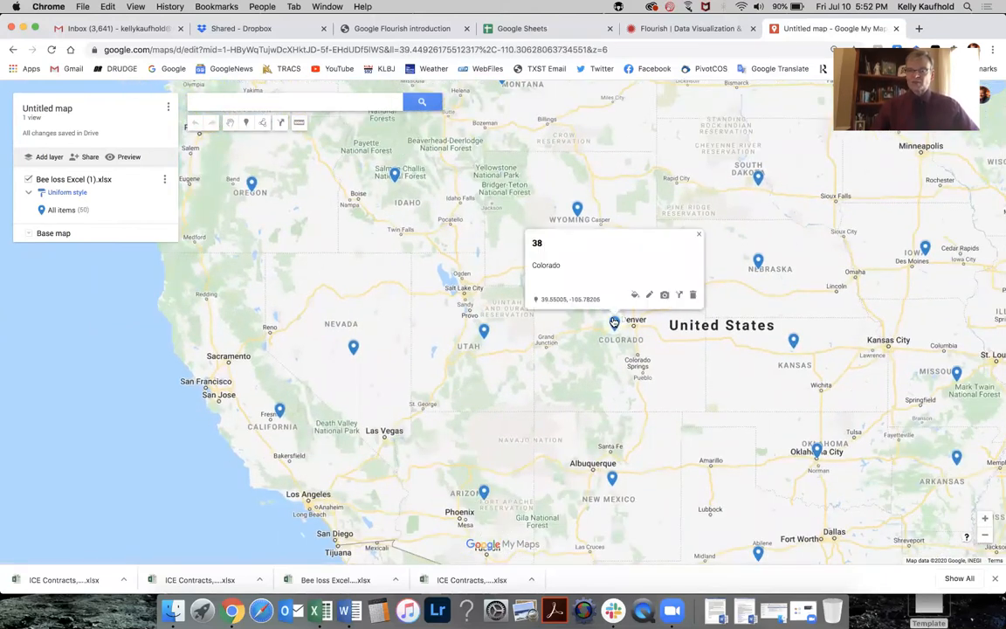
left_click(484, 332)
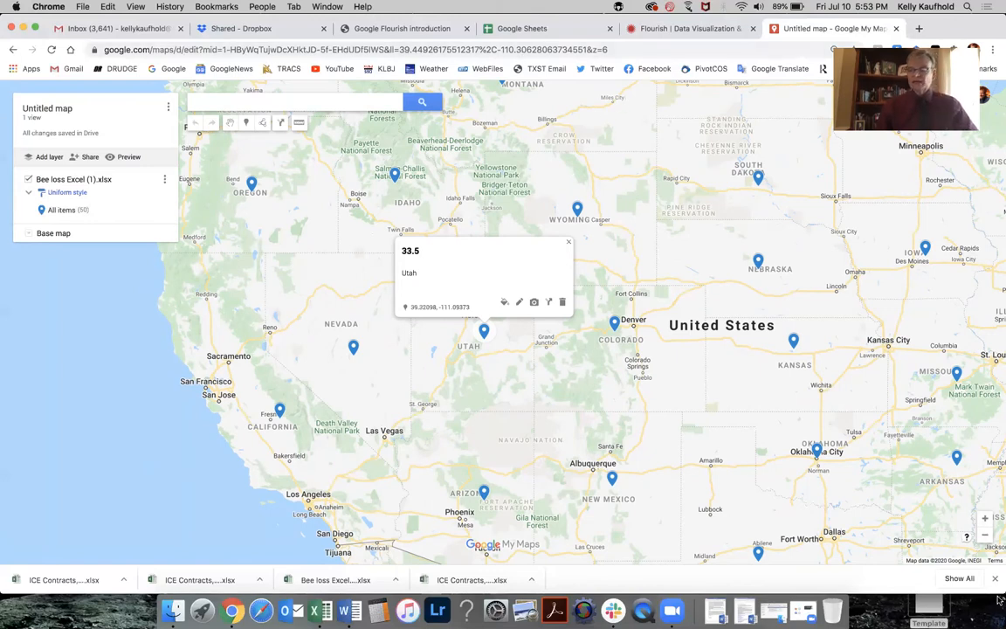
Switch to Flourish, log in with Google, and start a new visualisation.
left_click_drag(868, 586, 799, 591)
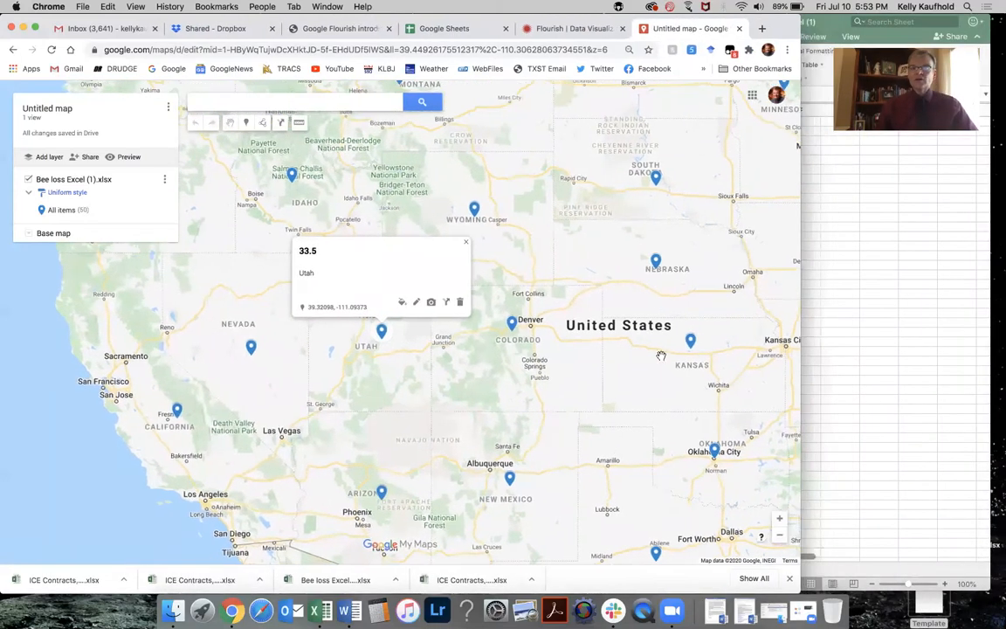
left_click(554, 29)
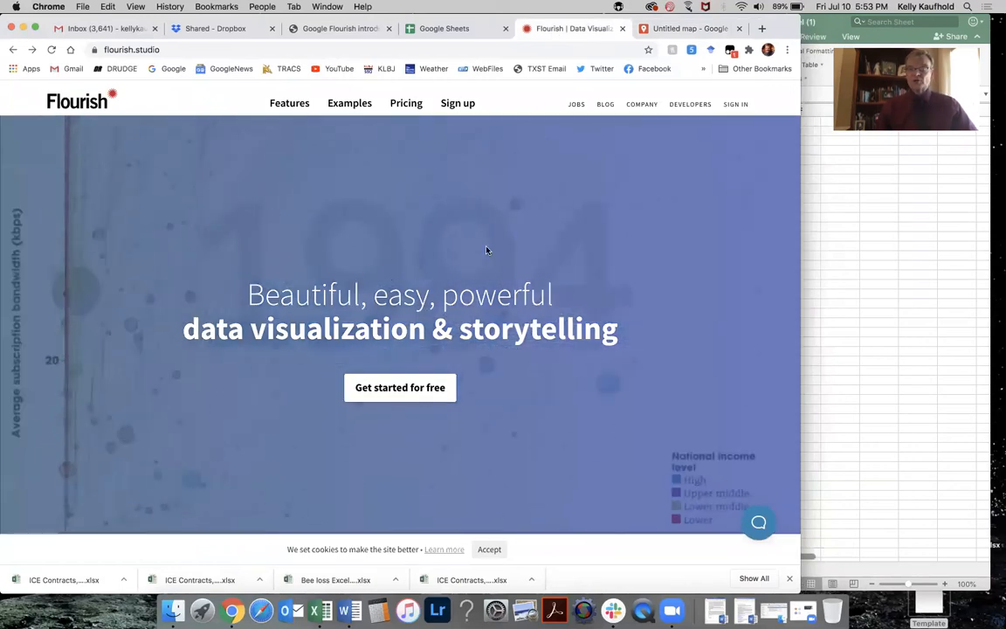
left_click(735, 104)
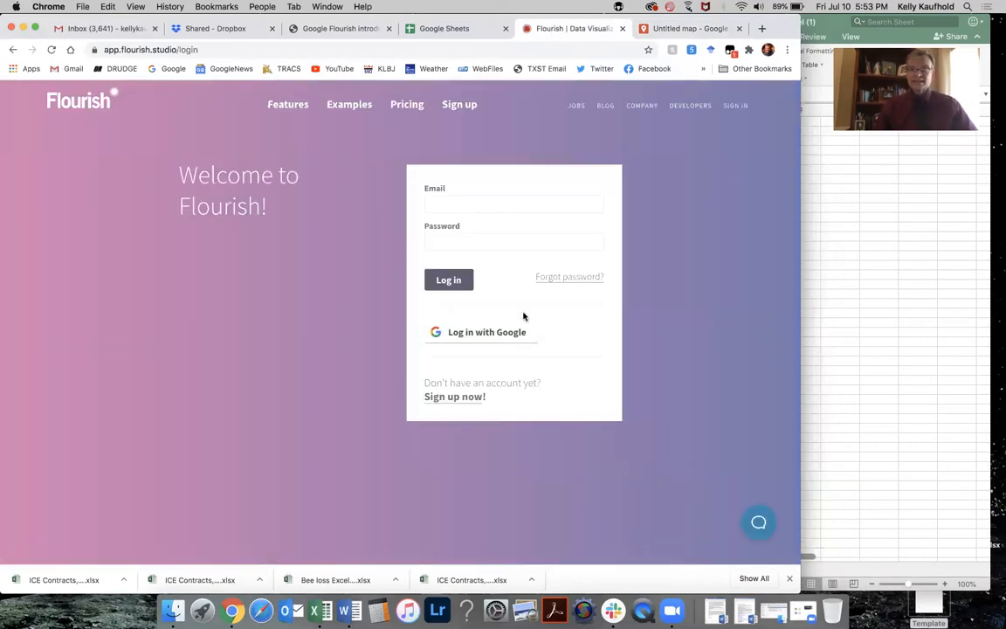
left_click(488, 335)
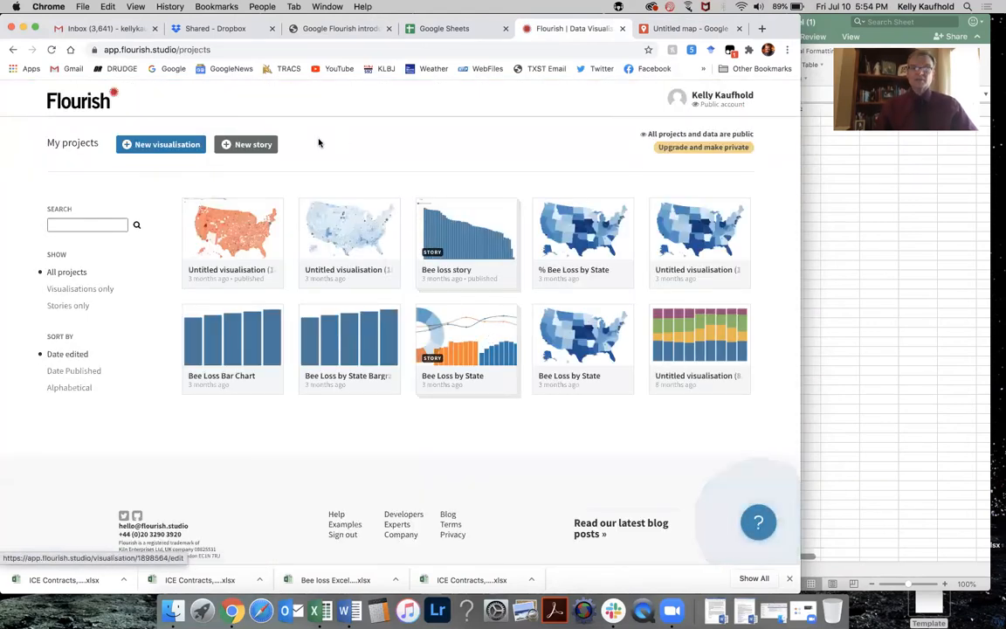
left_click(157, 145)
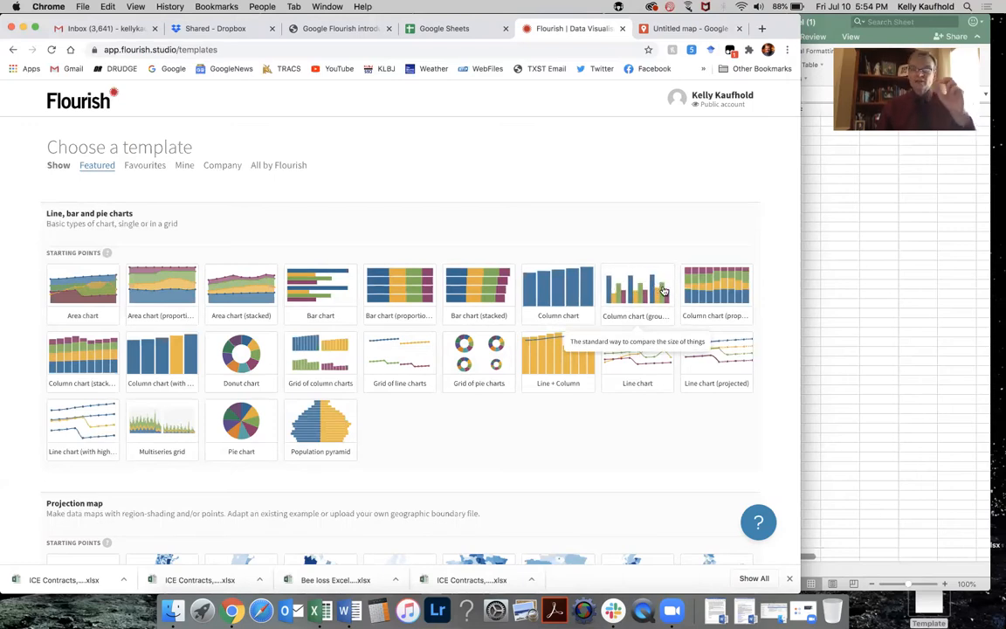
left_click(319, 288)
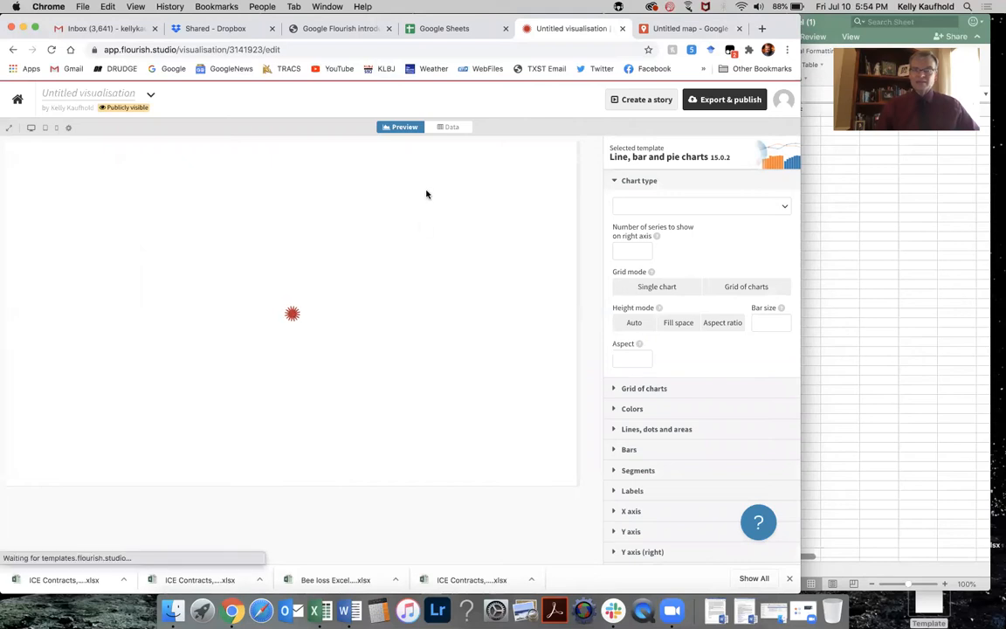
left_click(453, 127)
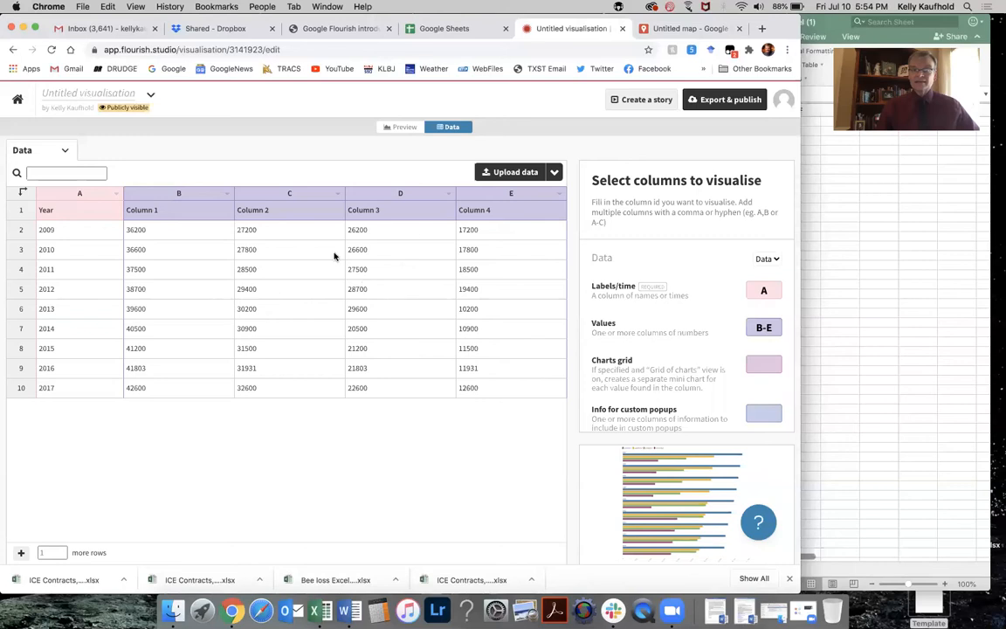
left_click(13, 50)
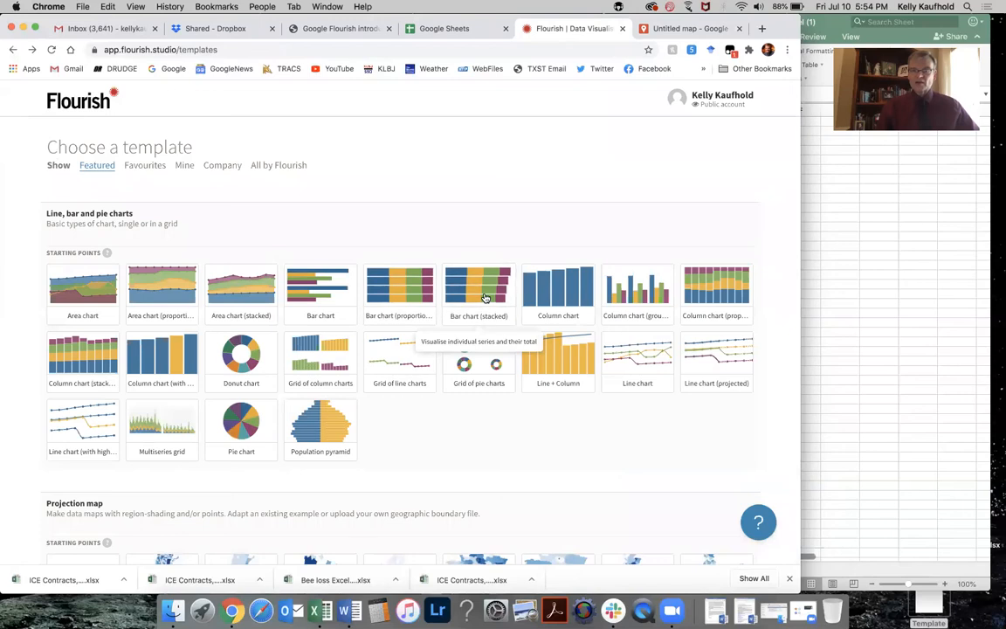
Create a visualisation from the Column chart template and open its data sheet.
left_click(555, 285)
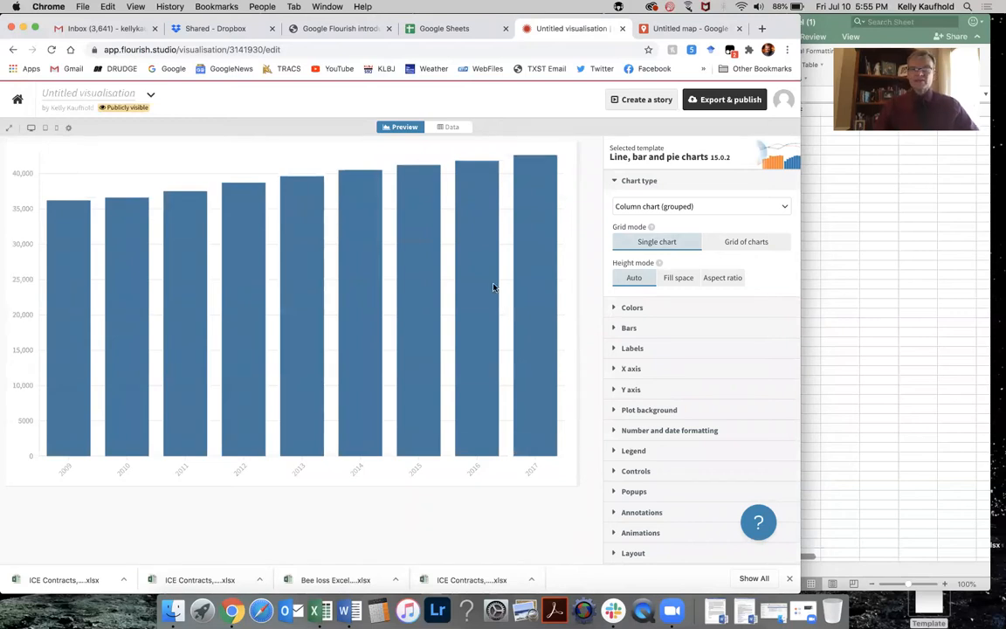
left_click(454, 128)
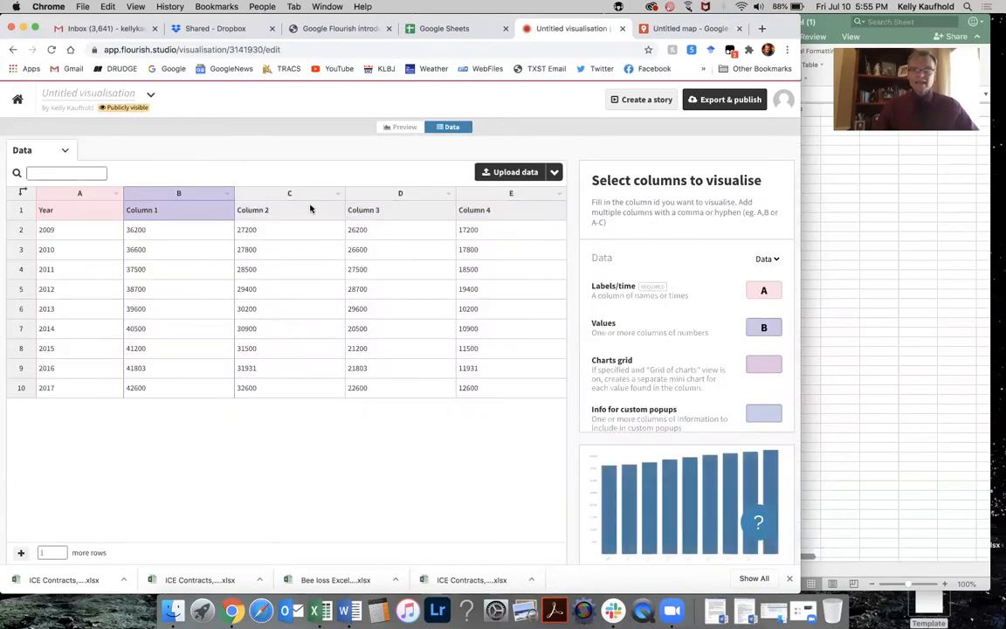
Upload Bee loss Excel (1).xlsx as the chart's data, importing it publicly, and proceed to column selection.
left_click(516, 172)
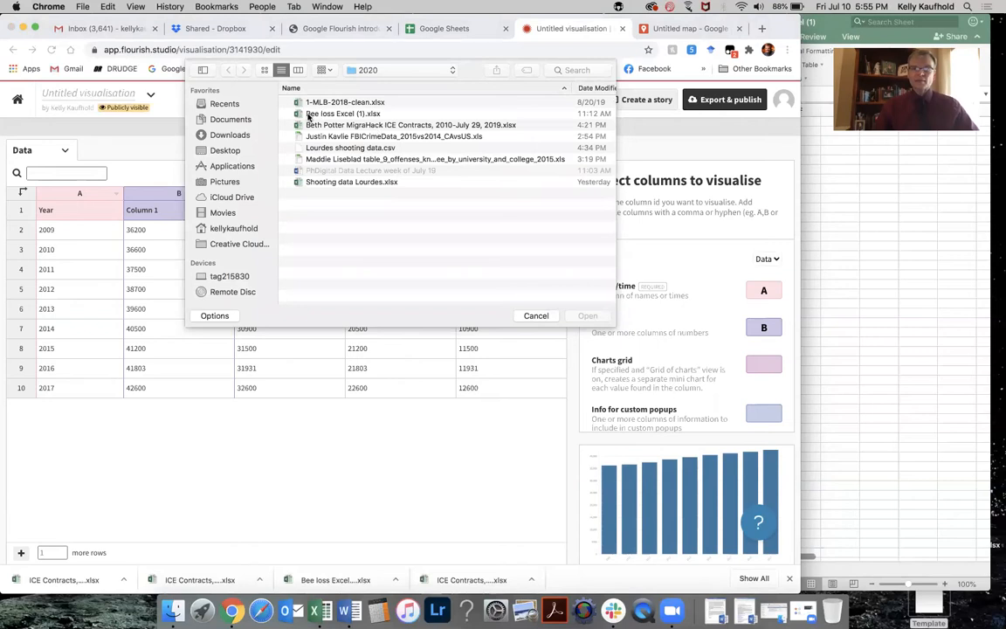
left_click(321, 114)
left_click(587, 316)
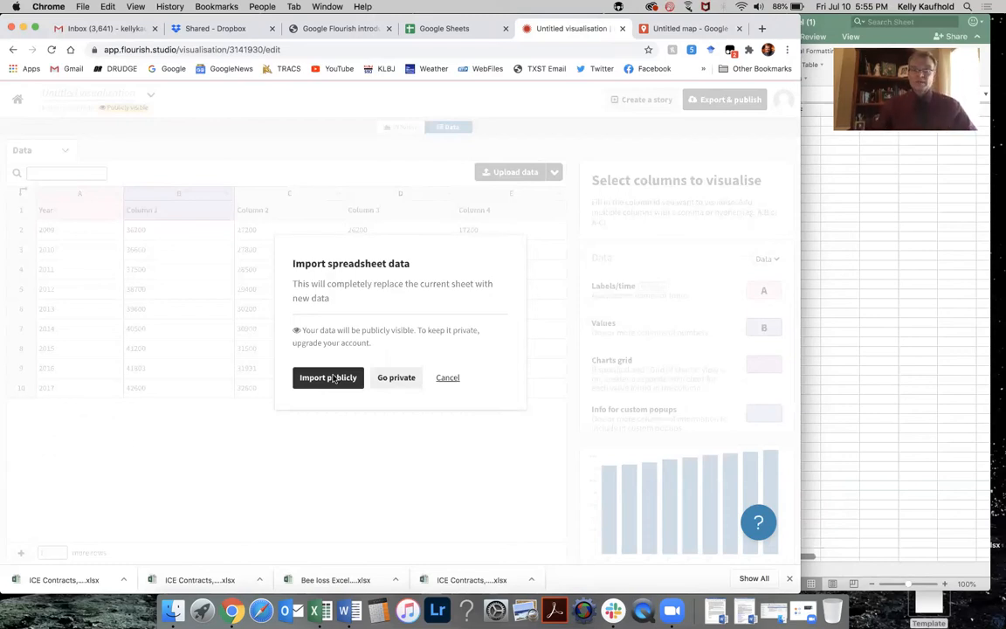
left_click(329, 377)
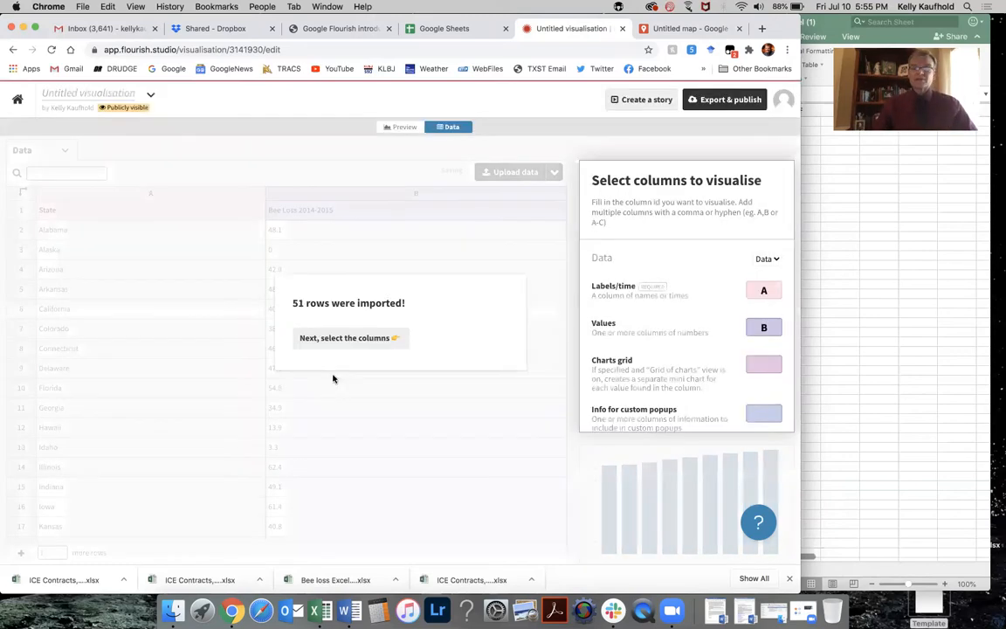
left_click(363, 339)
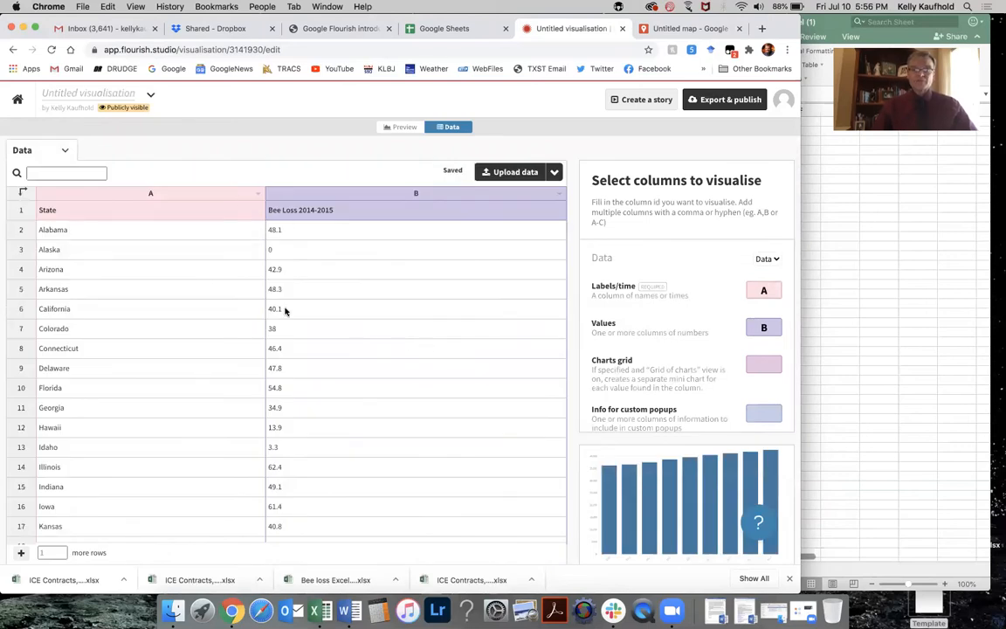
Re-enter column B as the column chart's Values column.
scroll(284, 310, "down", 5)
scroll(285, 310, "up", 5)
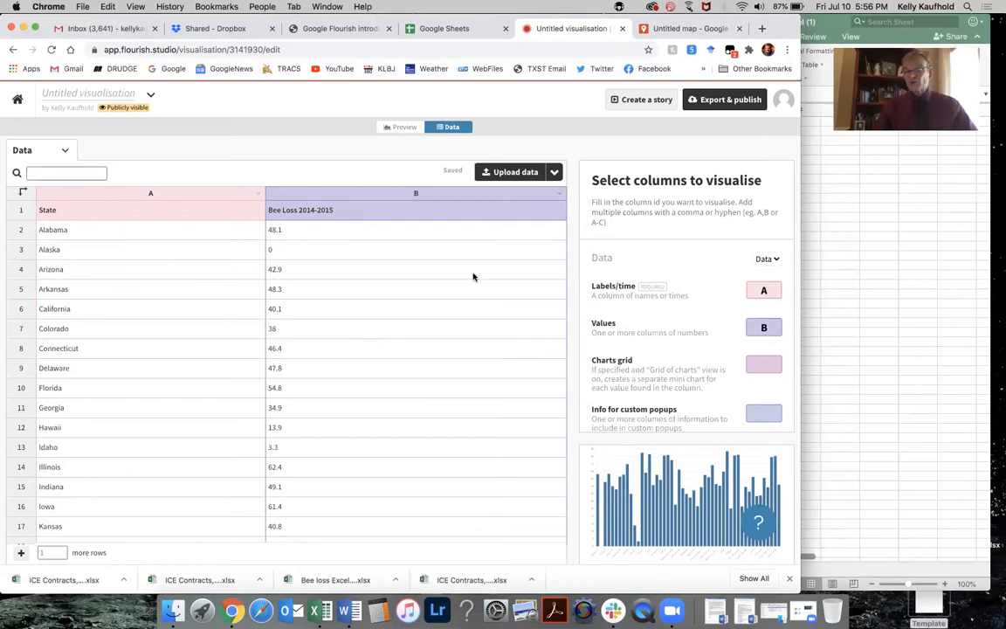
left_click(772, 327)
key("BackSpace")
type("C")
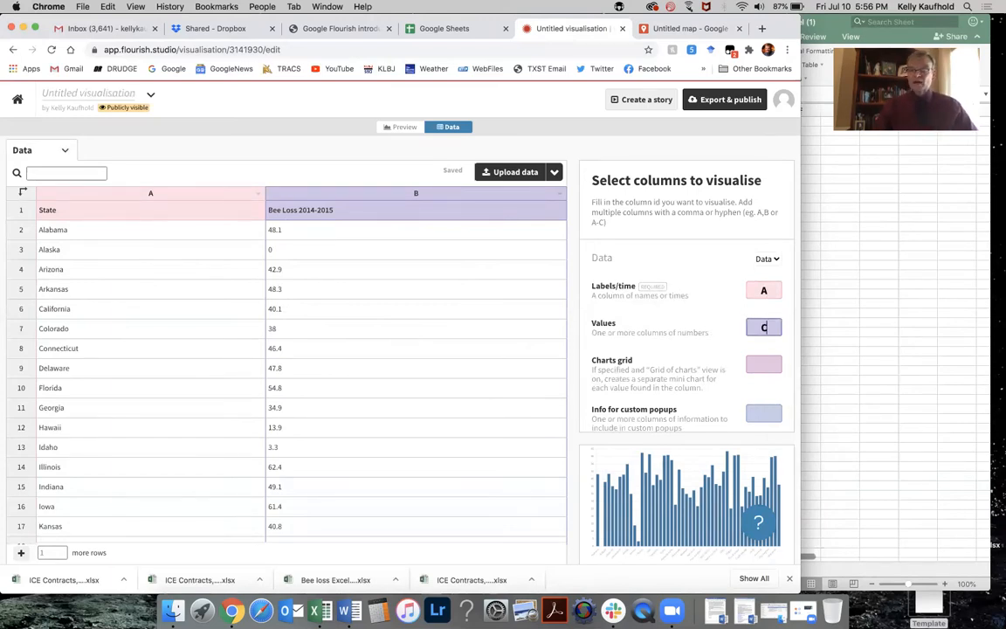
key("BackSpace")
double_click(787, 335)
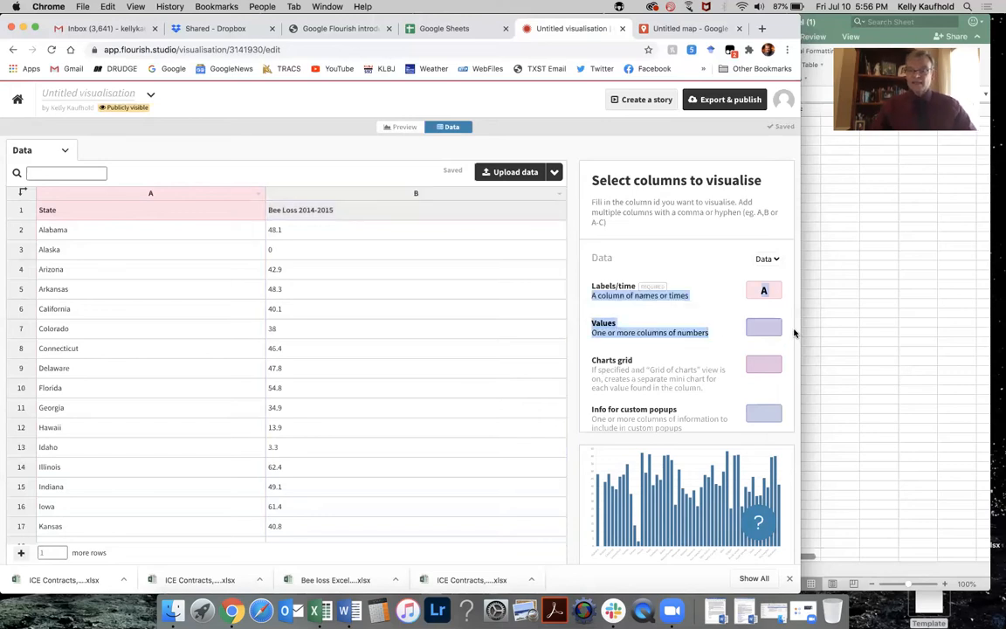
left_click(763, 329)
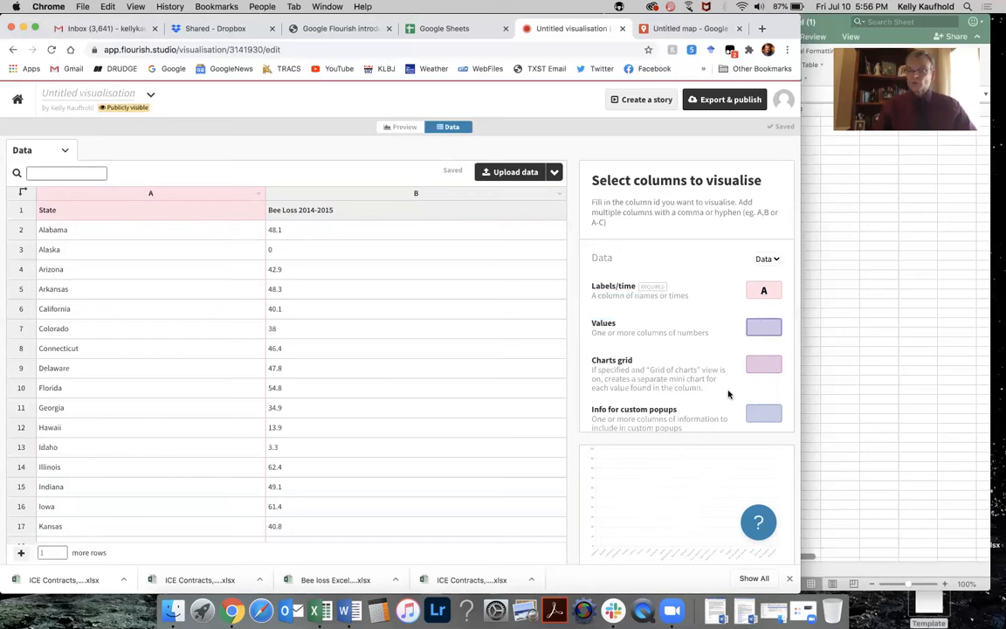
type("B")
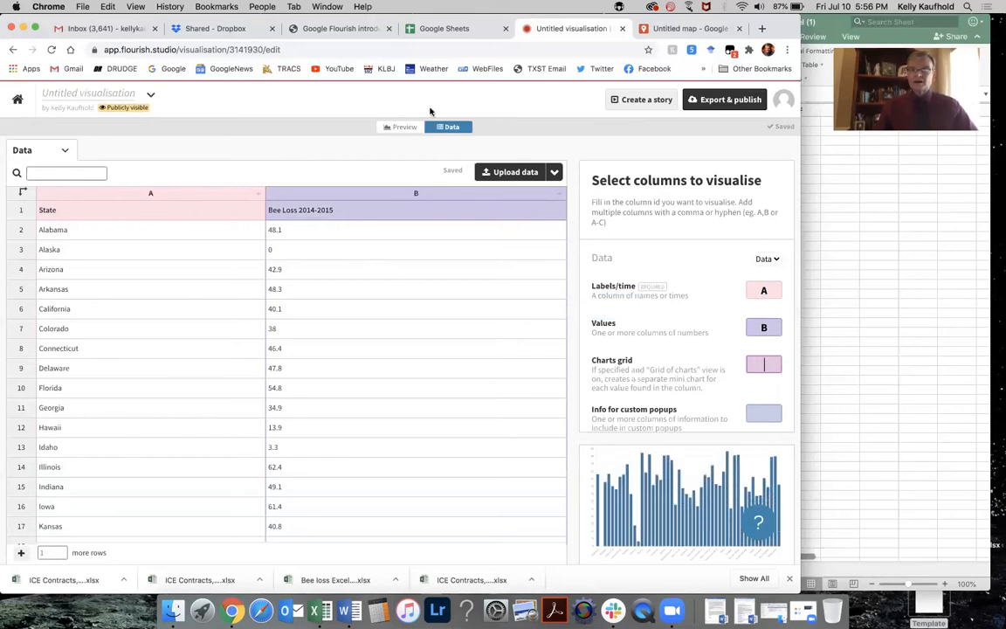
Sort the data by the Bee Loss 2014-2015 column from Z to A and preview the sorted column chart.
left_click(403, 128)
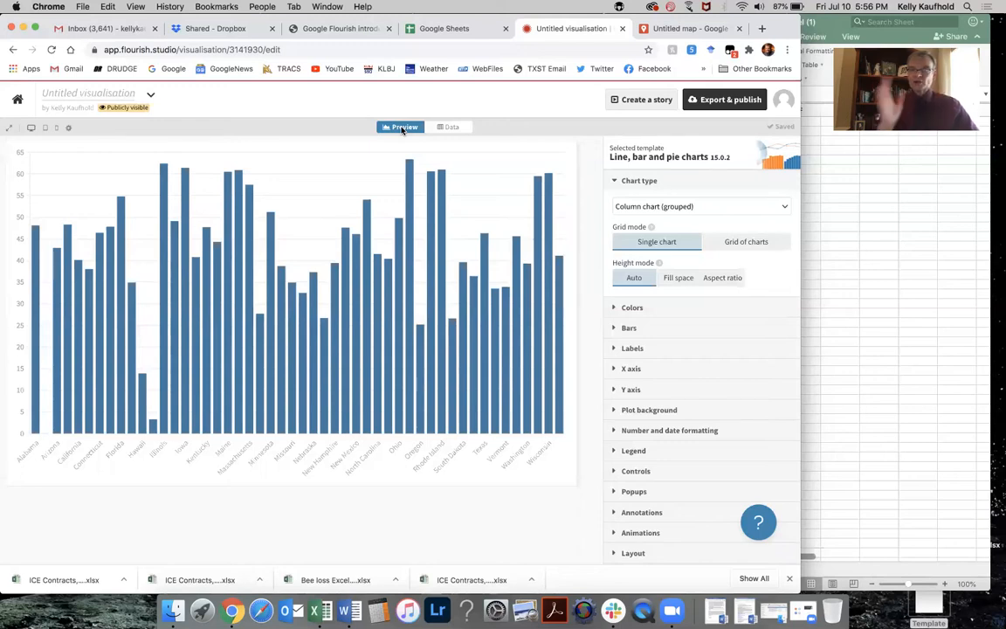
left_click(453, 127)
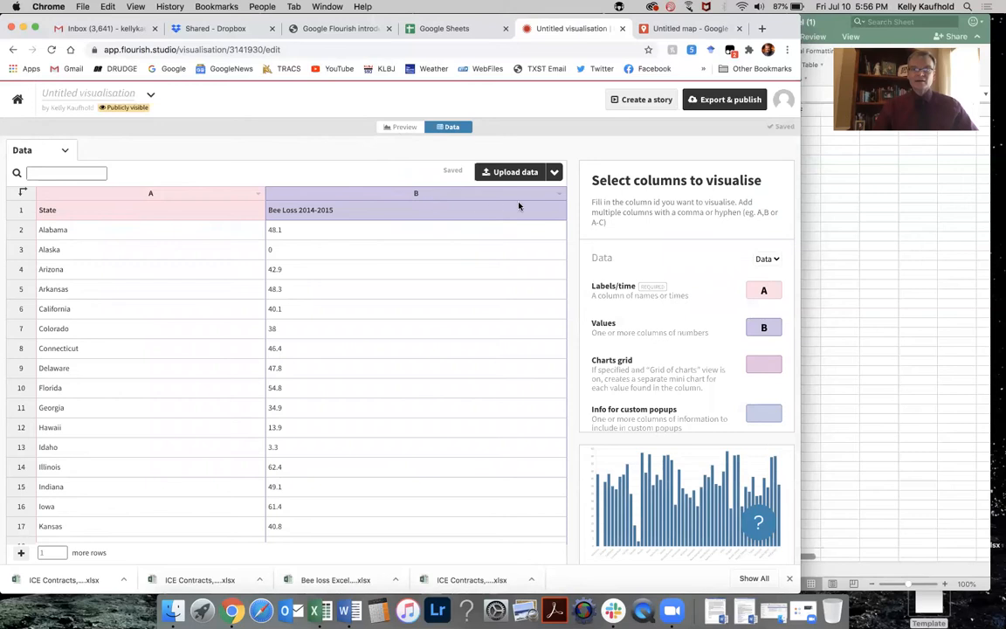
left_click(557, 195)
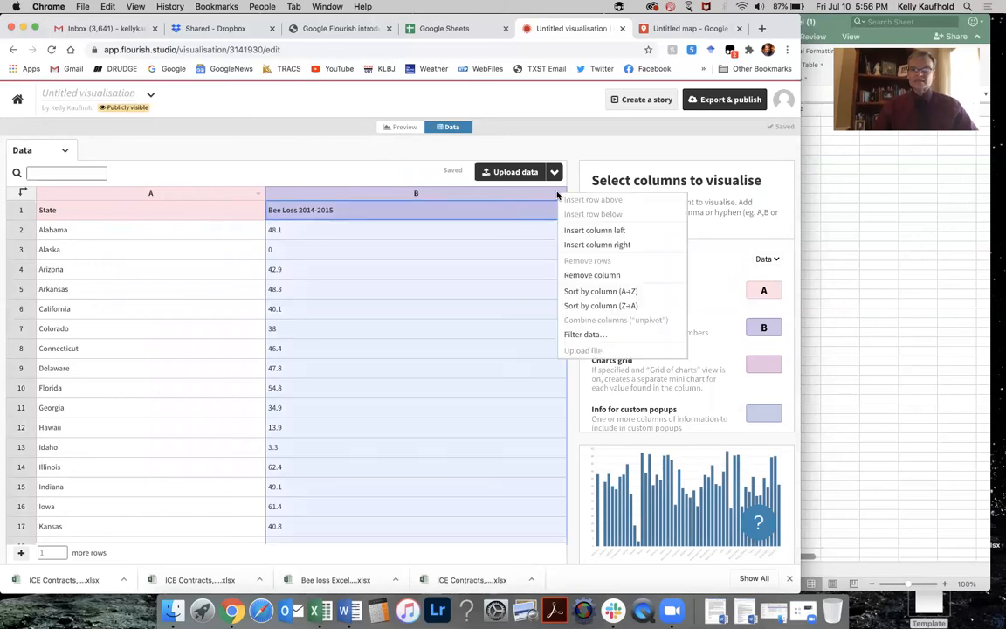
left_click(590, 308)
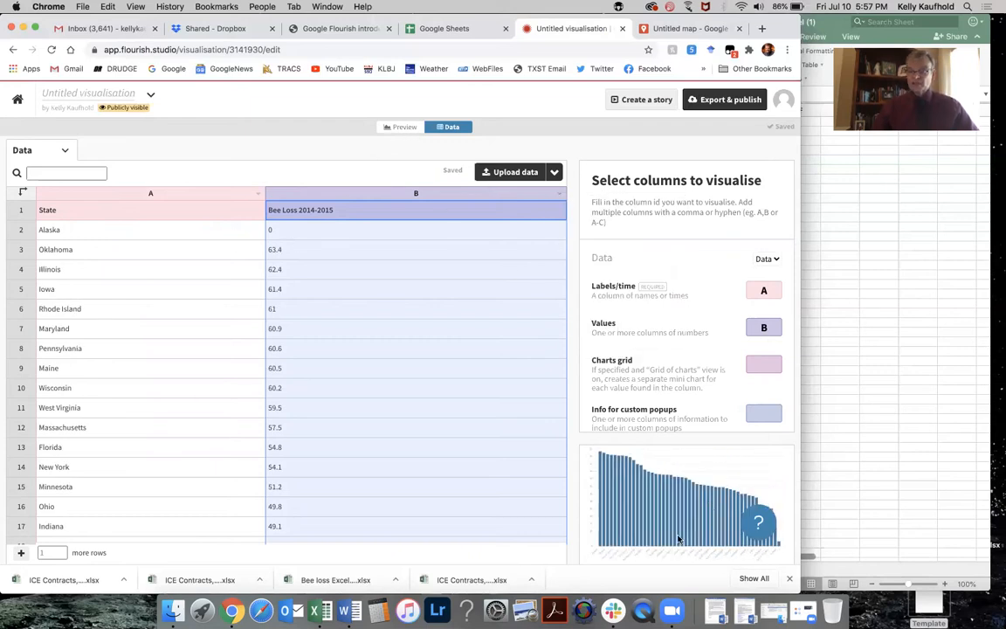
left_click(402, 128)
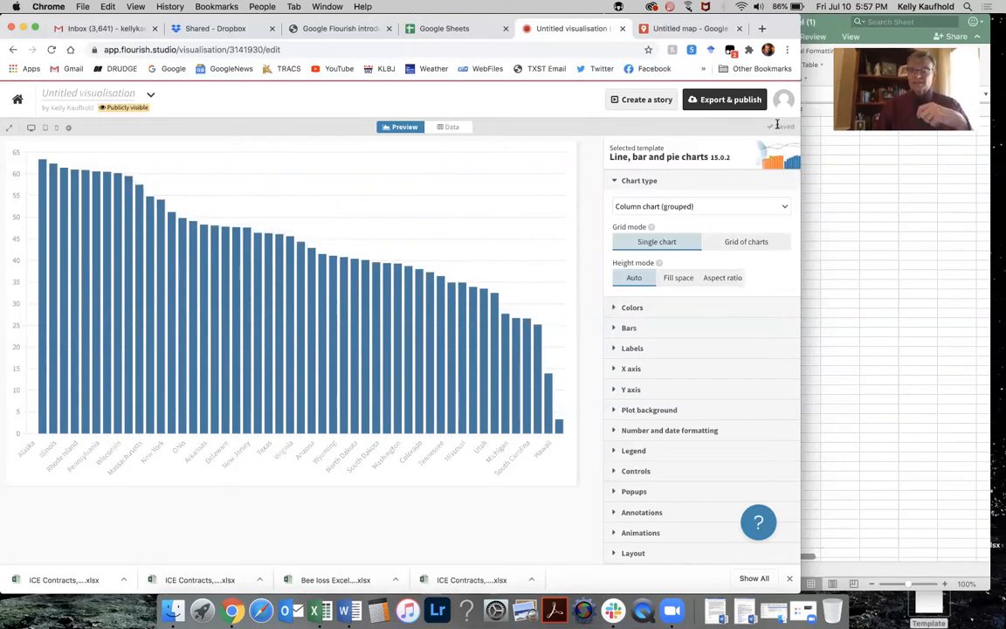
Start a new visualisation from the US (states) Projection map template.
left_click(21, 100)
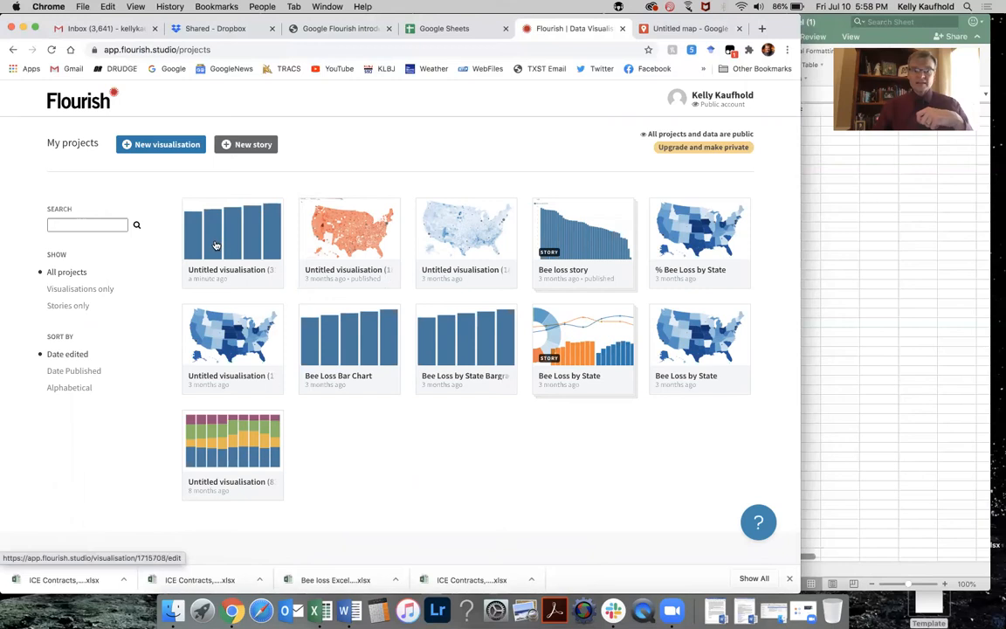
left_click(170, 146)
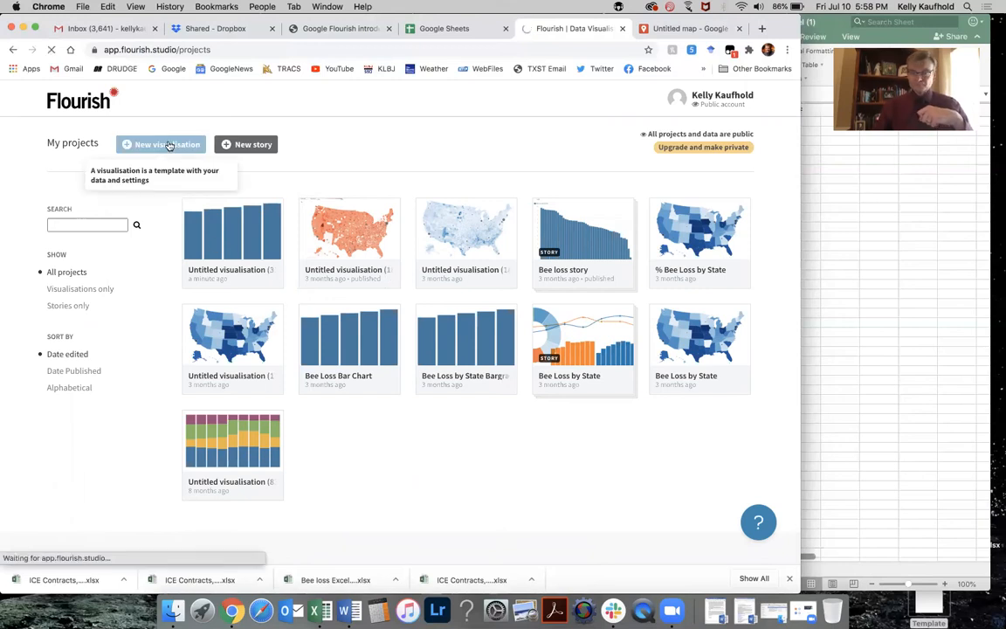
scroll(456, 460, "down", 1)
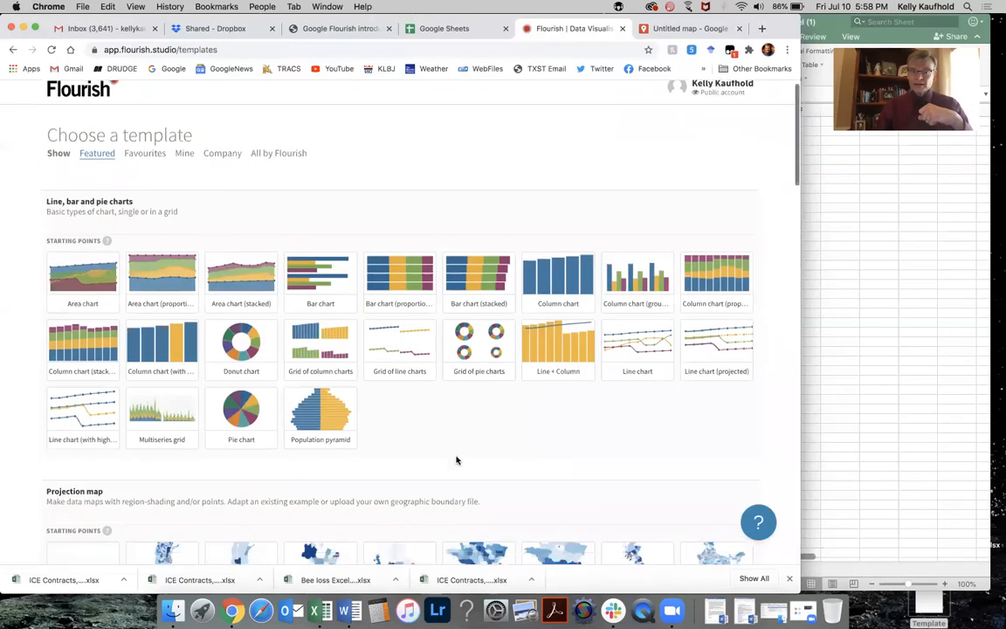
scroll(455, 460, "down", 5)
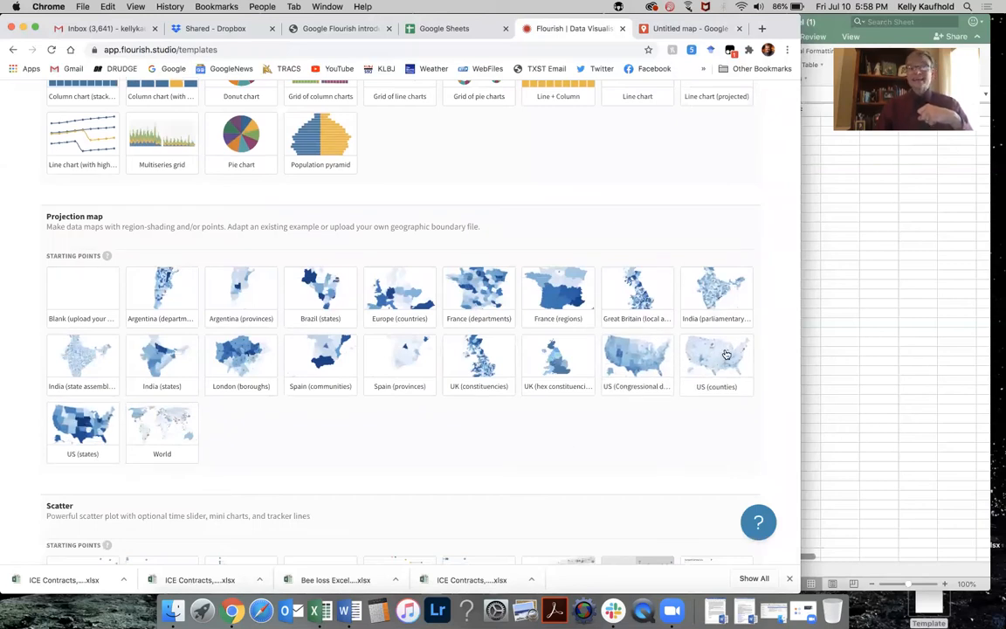
left_click(84, 424)
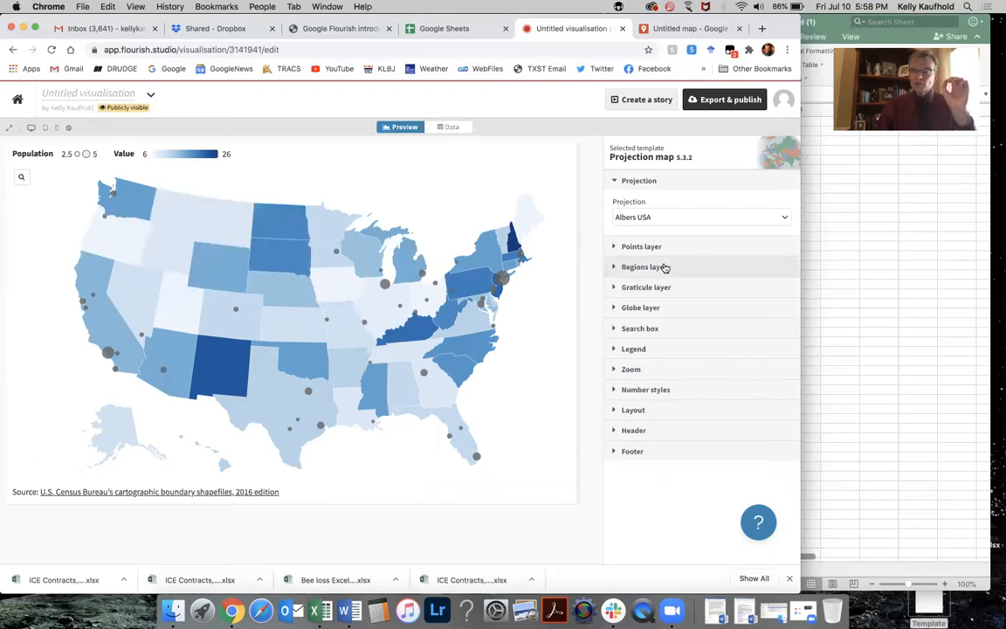
Expand and review the map's Regions layer settings.
left_click(616, 266)
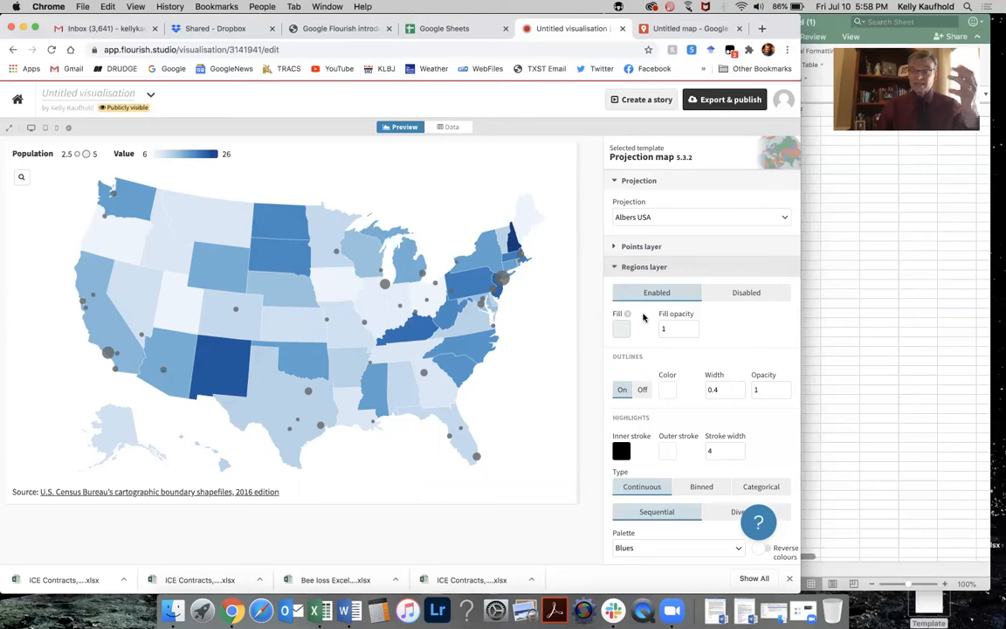
scroll(651, 478, "down", 4)
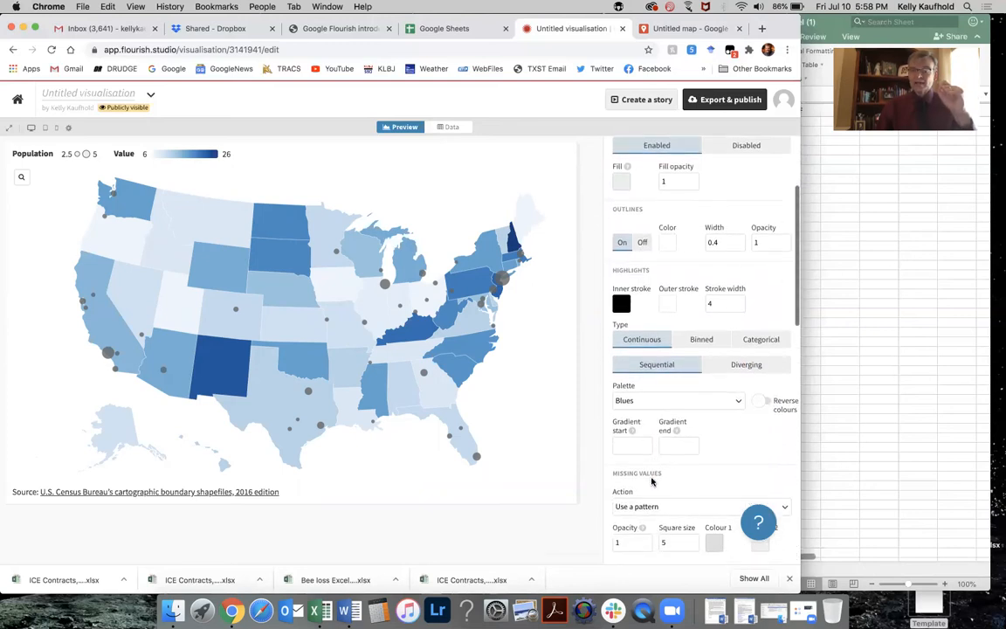
scroll(652, 479, "up", 4)
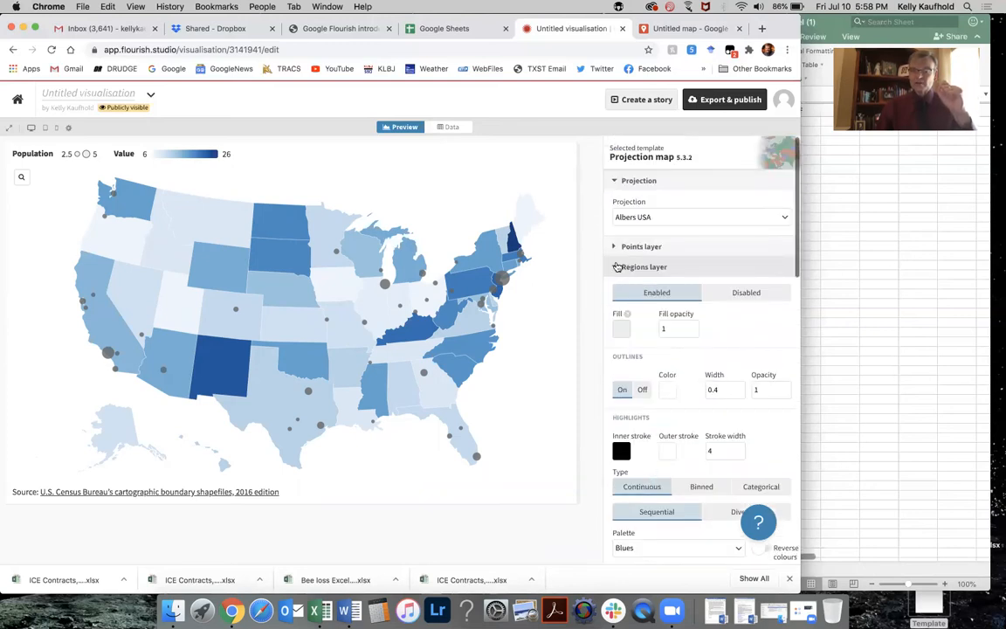
left_click(616, 266)
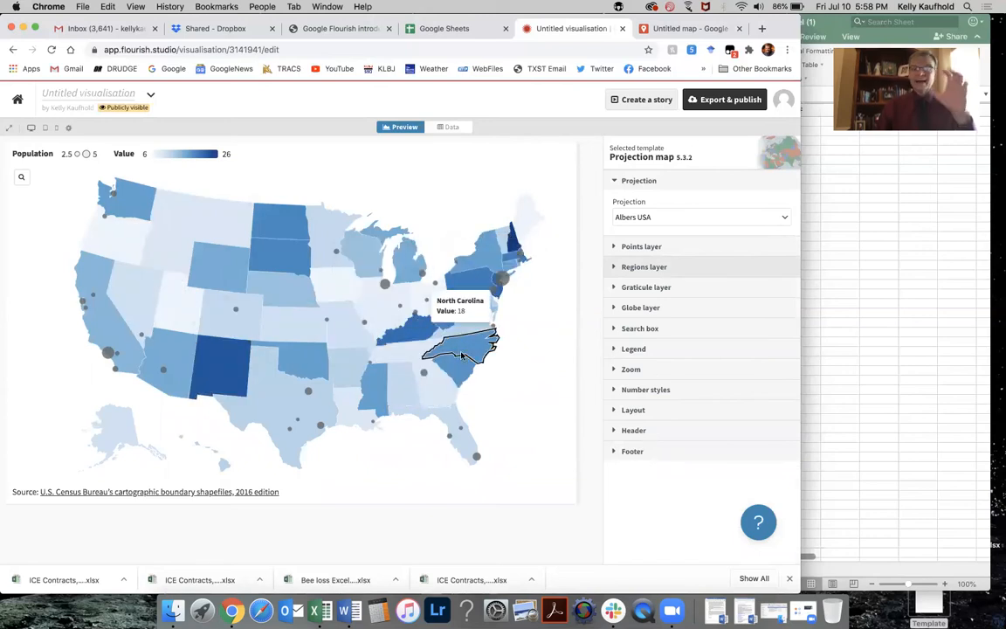
Disable the map's Points layer.
left_click(613, 248)
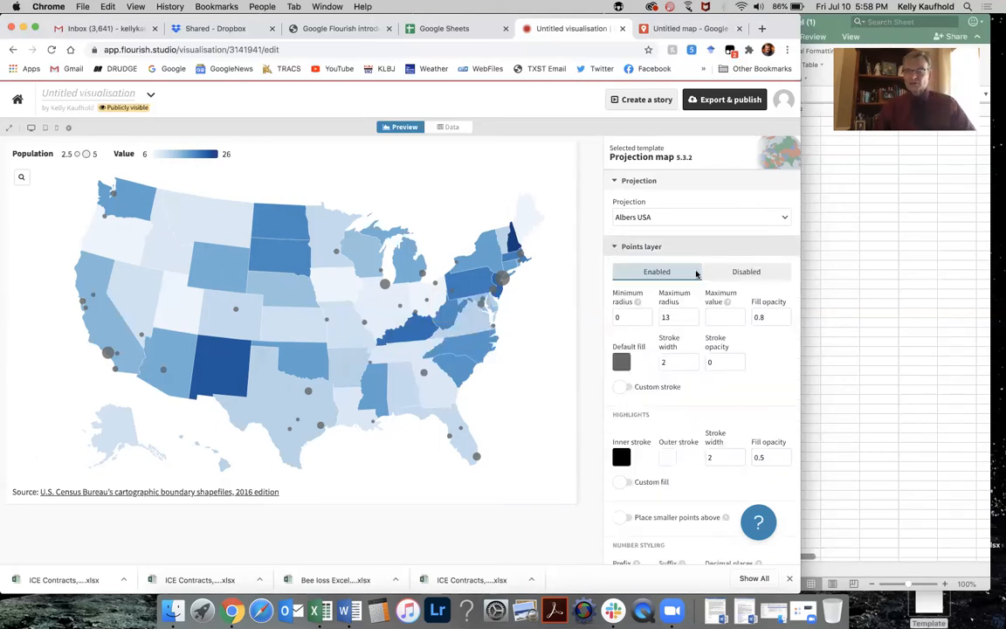
left_click(741, 272)
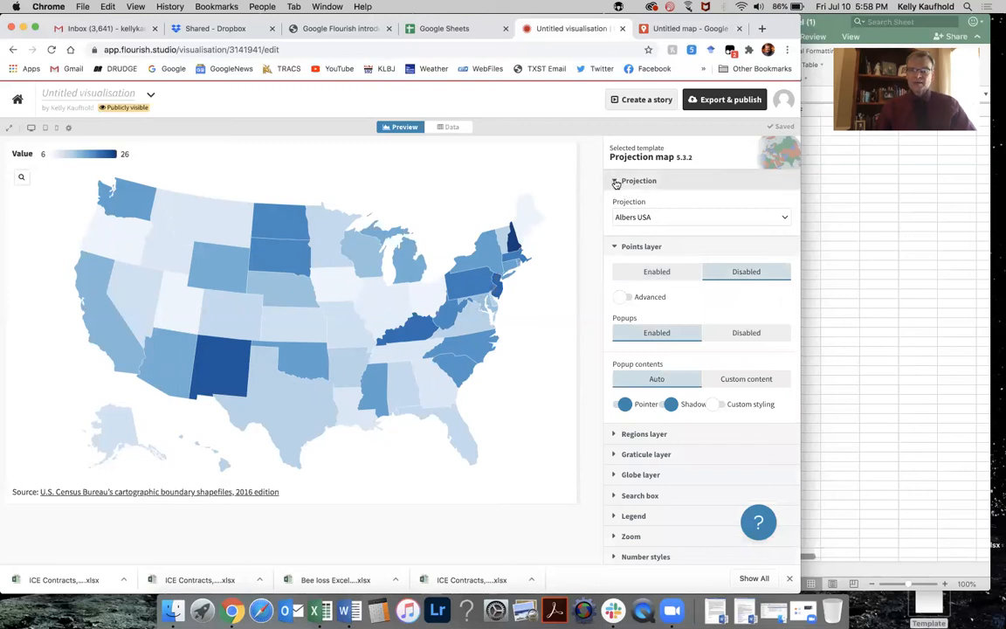
left_click(615, 247)
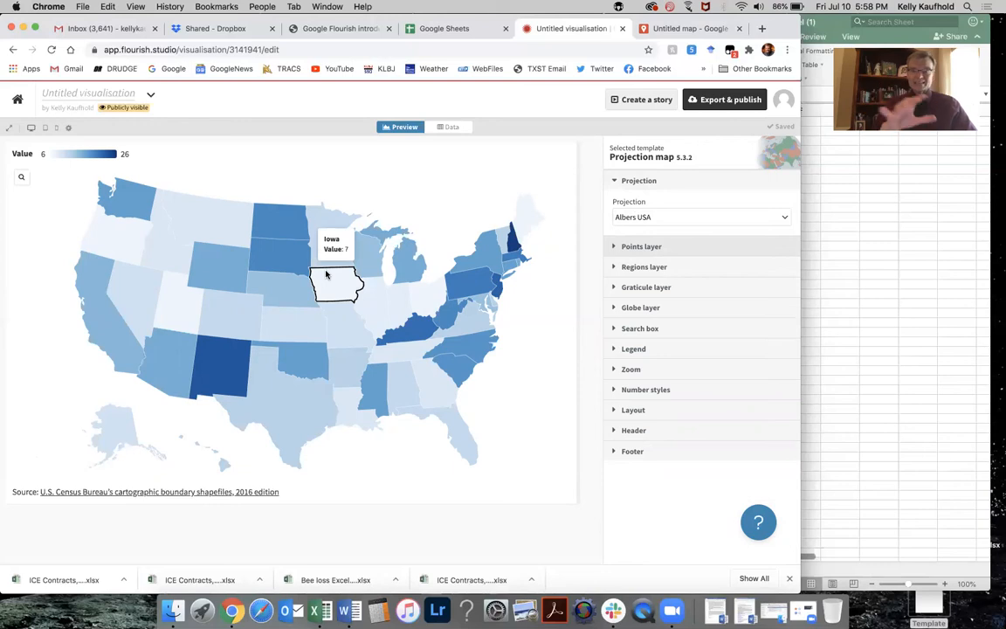
Upload Bee loss Excel (1).xlsx as the map's region data, importing it publicly, and proceed to column selection.
left_click(451, 127)
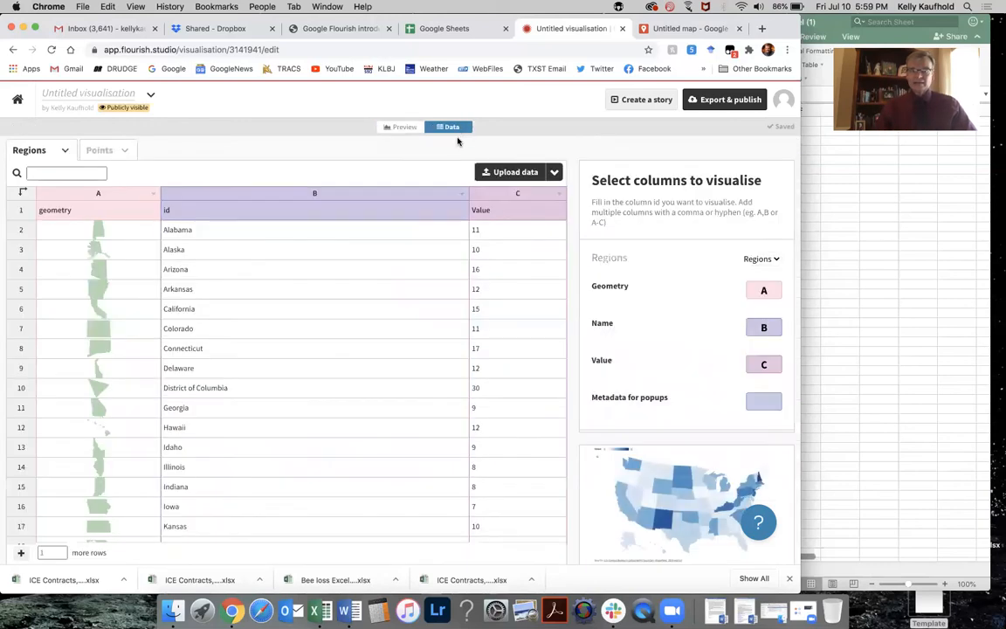
left_click(516, 171)
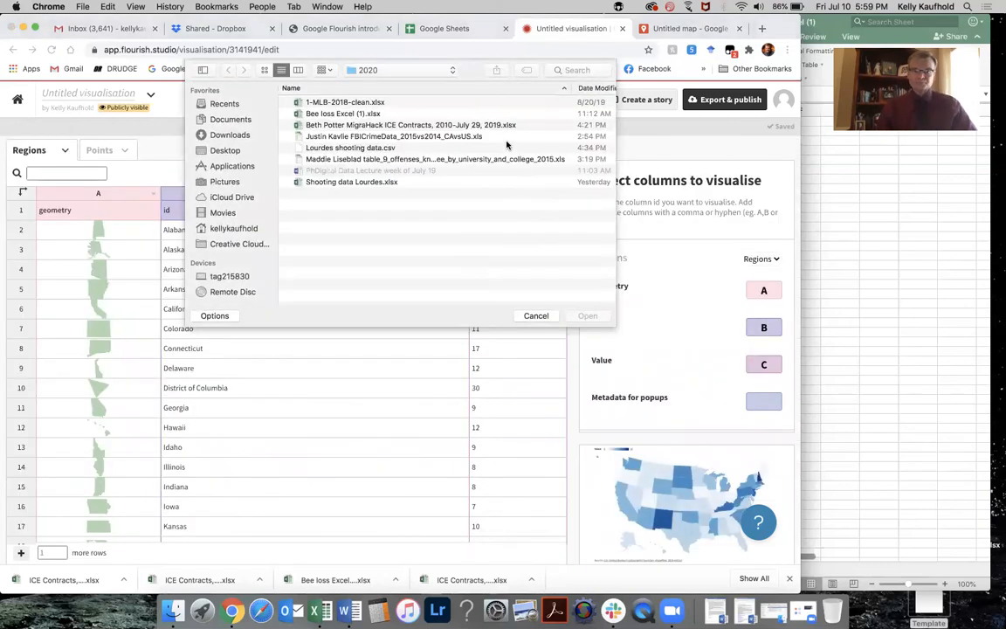
left_click(313, 114)
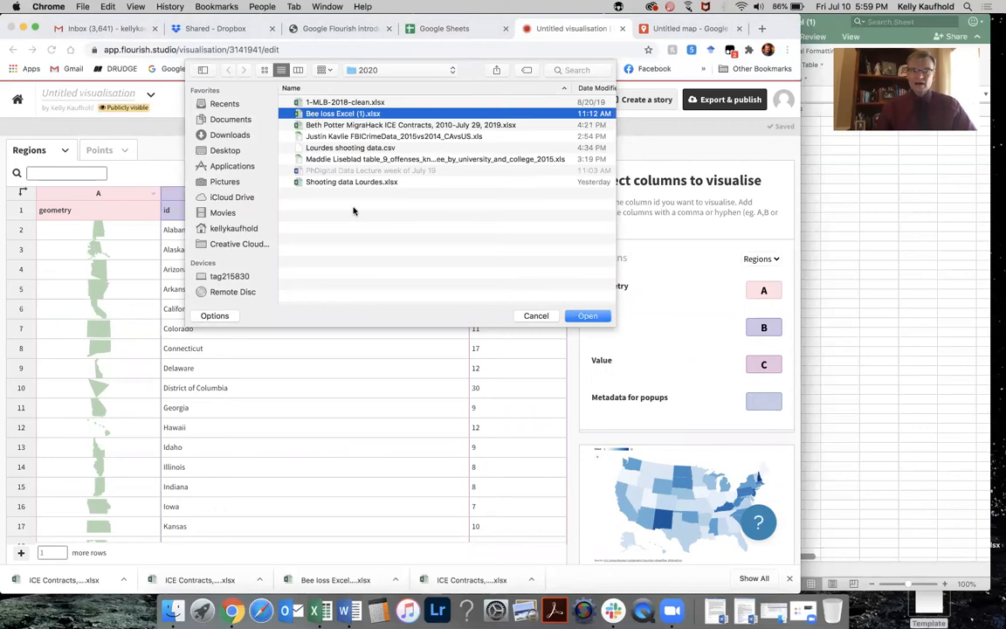
left_click(598, 316)
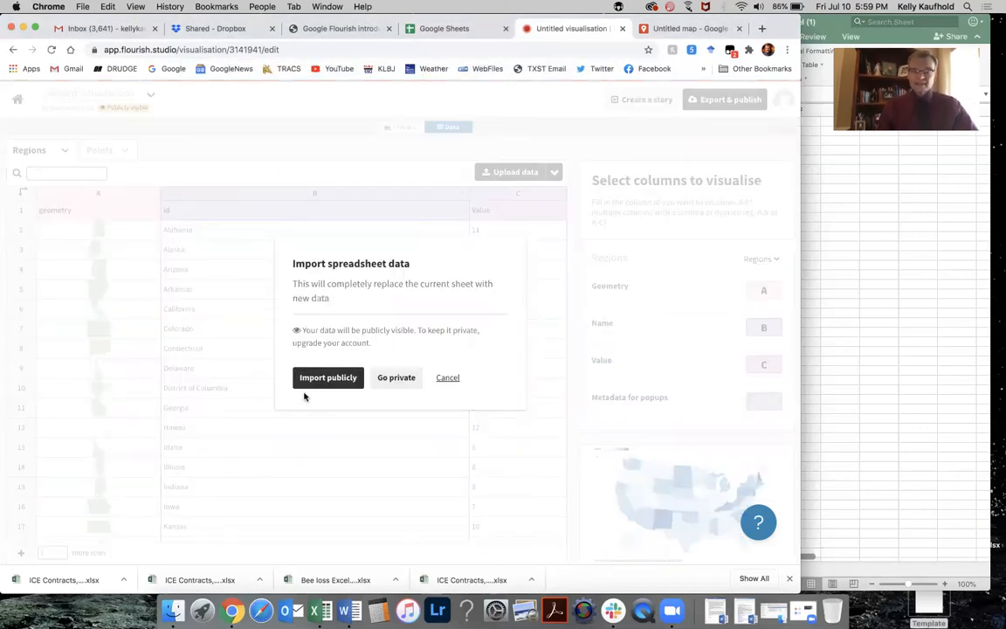
left_click(325, 378)
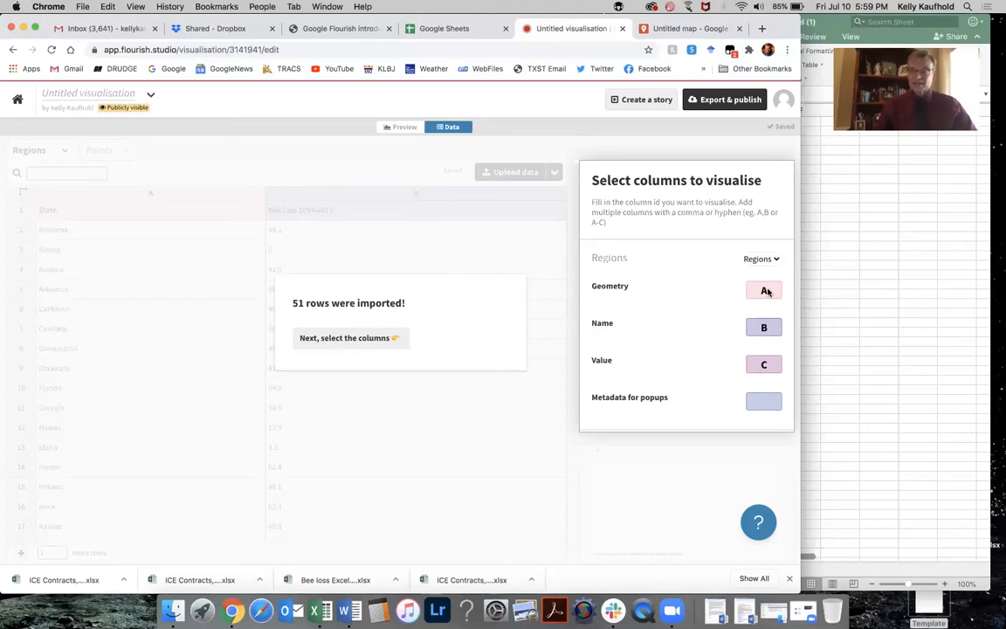
left_click(366, 339)
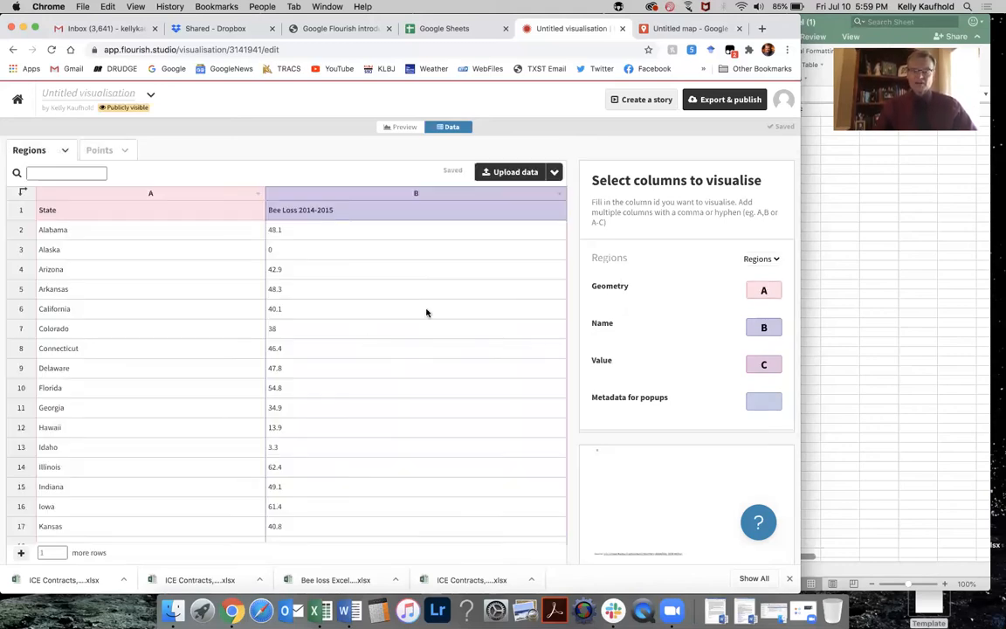
Set the Name column to A and the Value column to B, then preview the map.
left_click(751, 325)
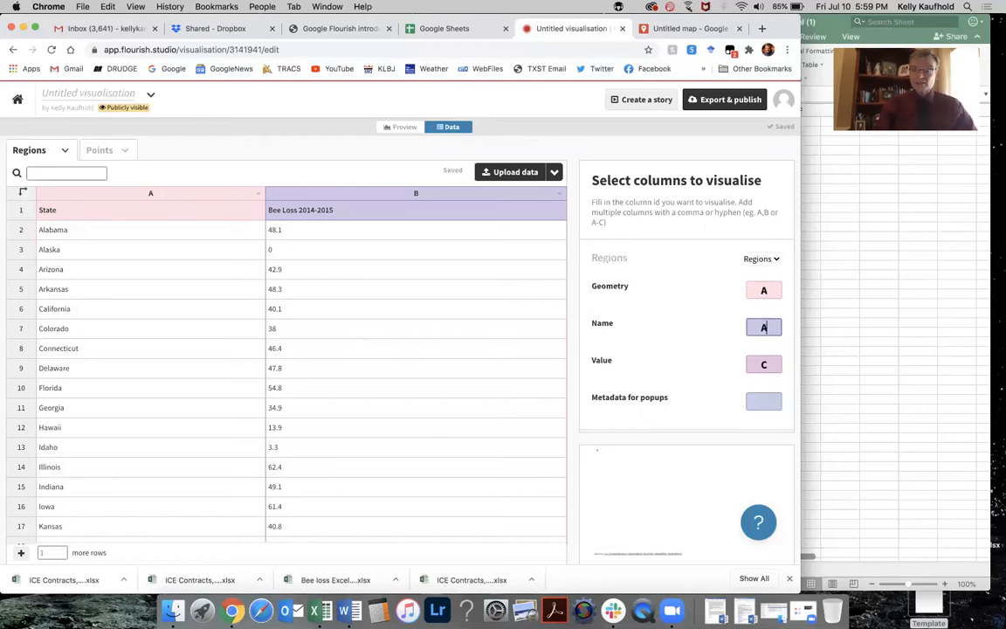
type("A")
left_click(744, 361)
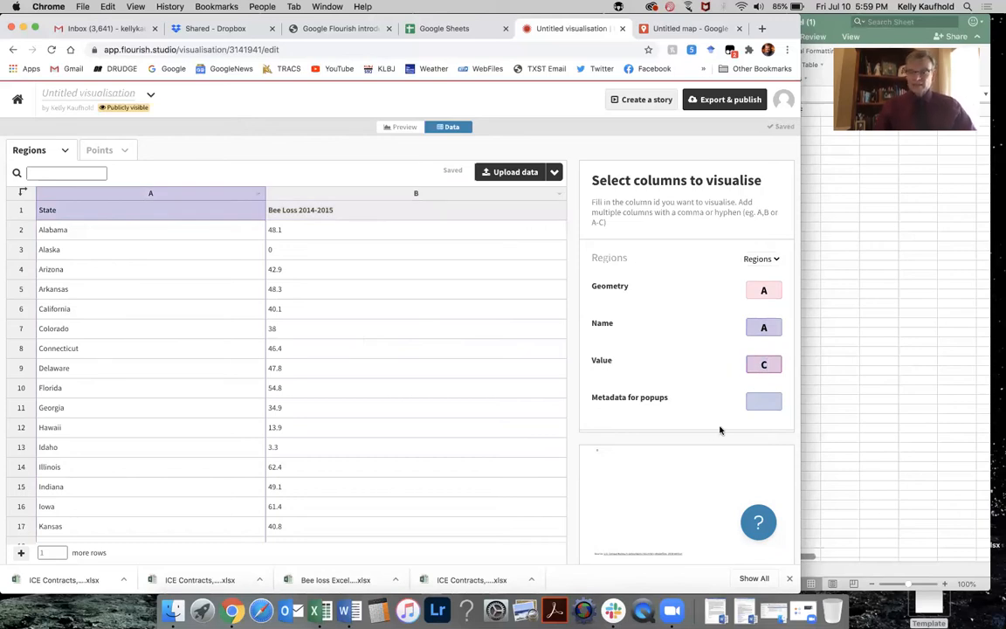
type("B")
key("Tab")
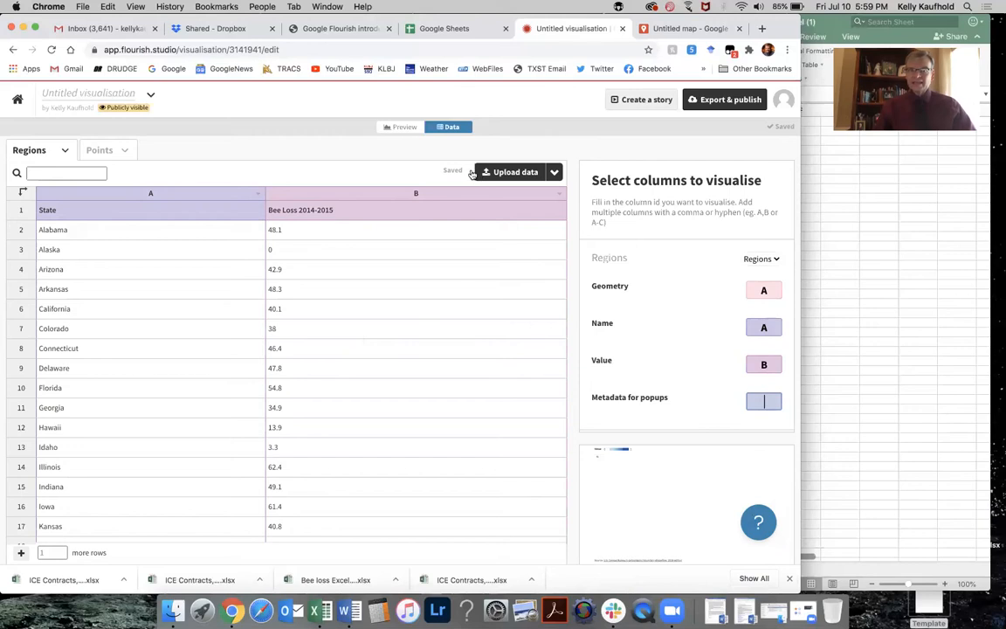
left_click(403, 130)
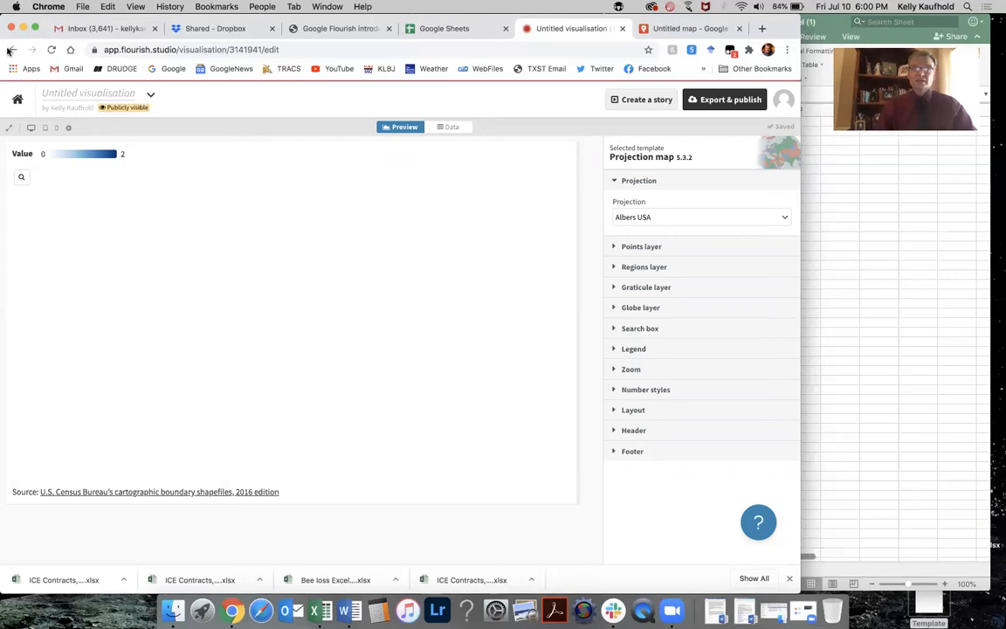
Start a new visualisation from the US (states) projection map template.
left_click(10, 50)
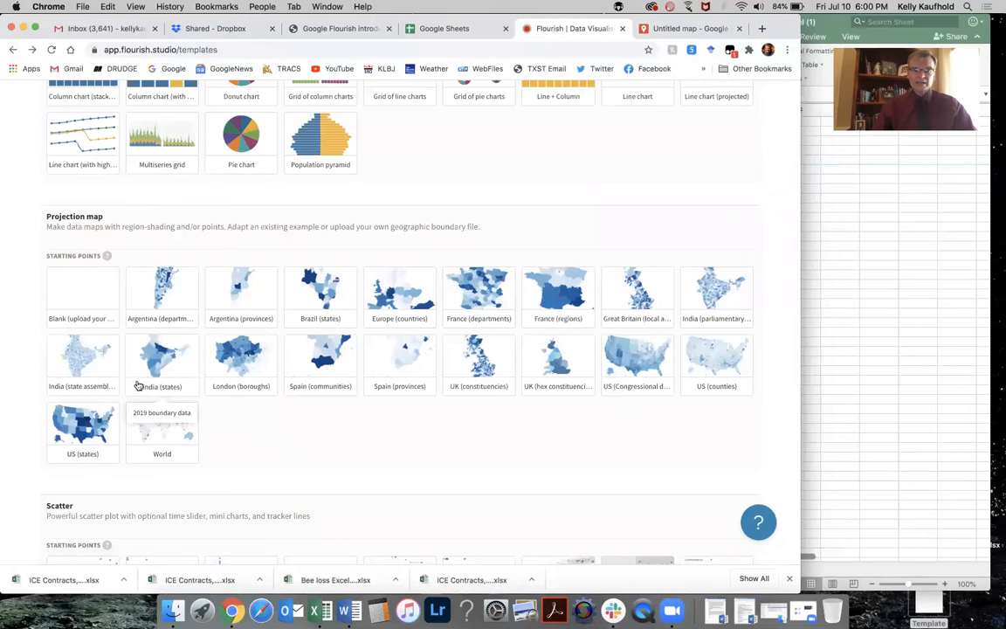
left_click(91, 425)
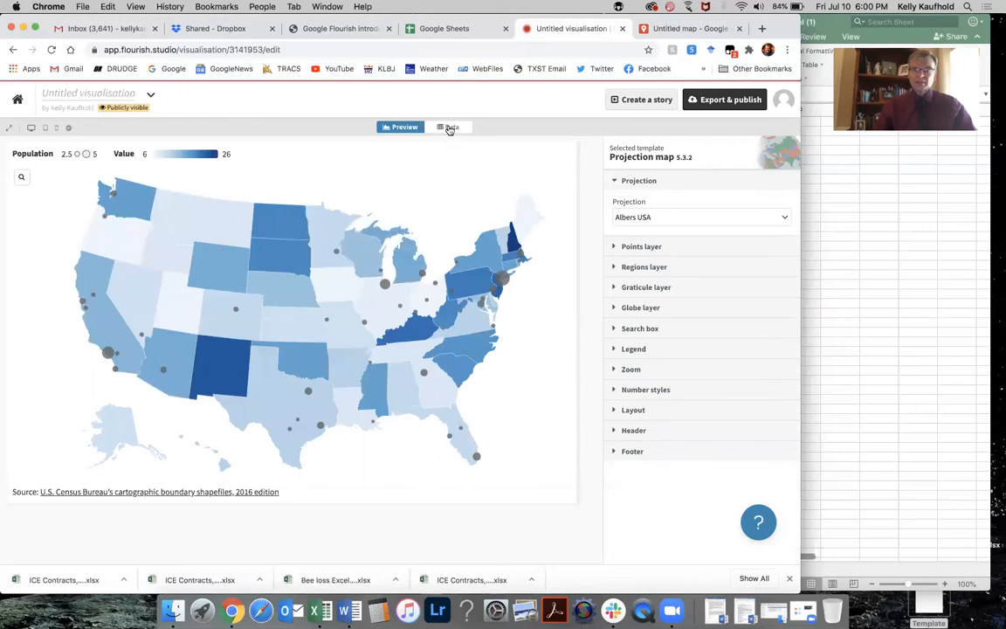
Disable the points layer on the new US states map.
left_click(614, 248)
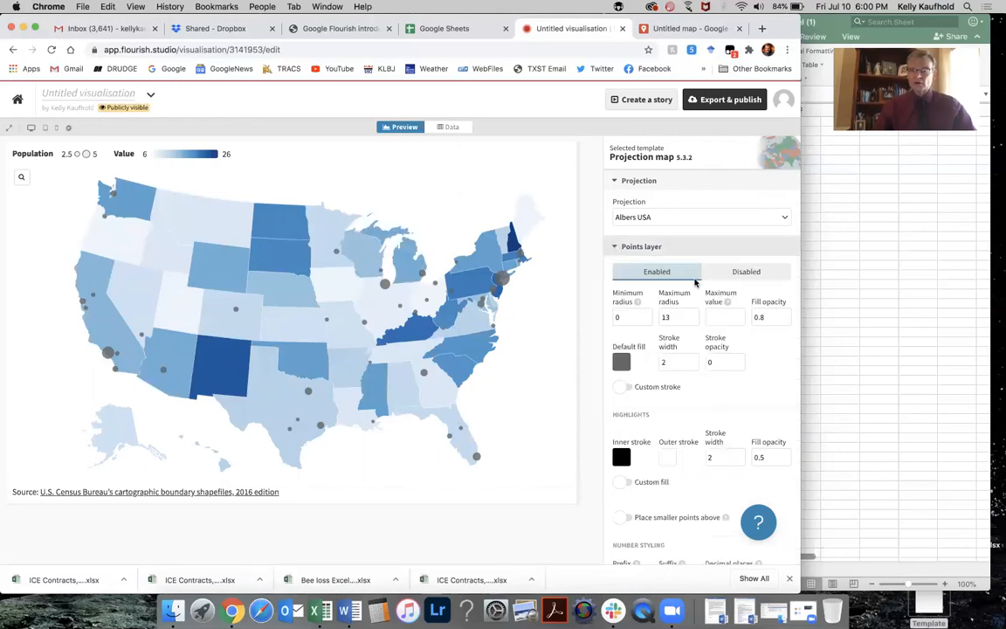
left_click(745, 271)
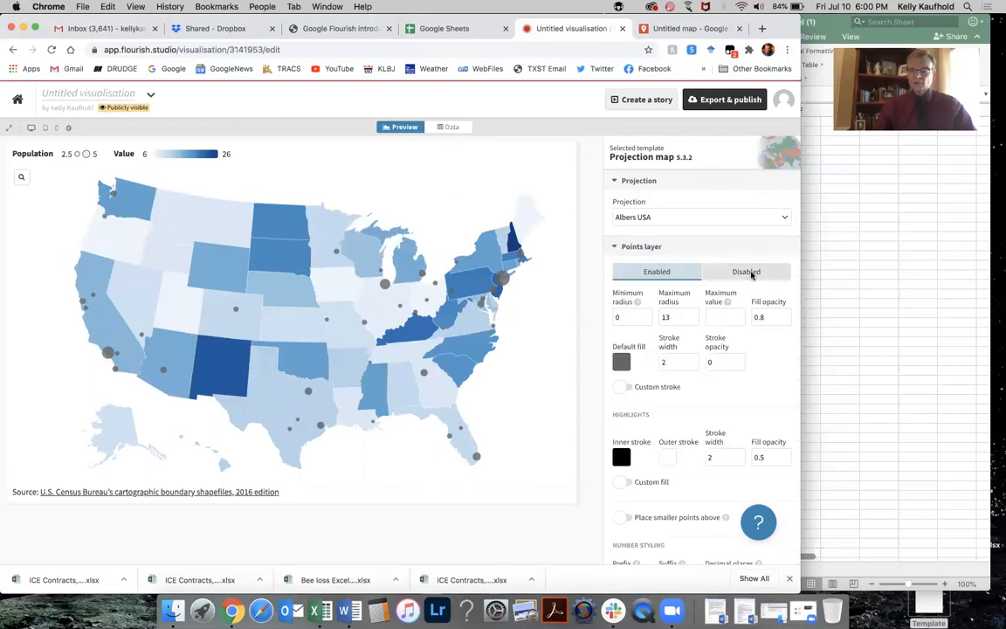
left_click(616, 246)
Open the map's regions data sheet and scroll through the state rows.
left_click(452, 128)
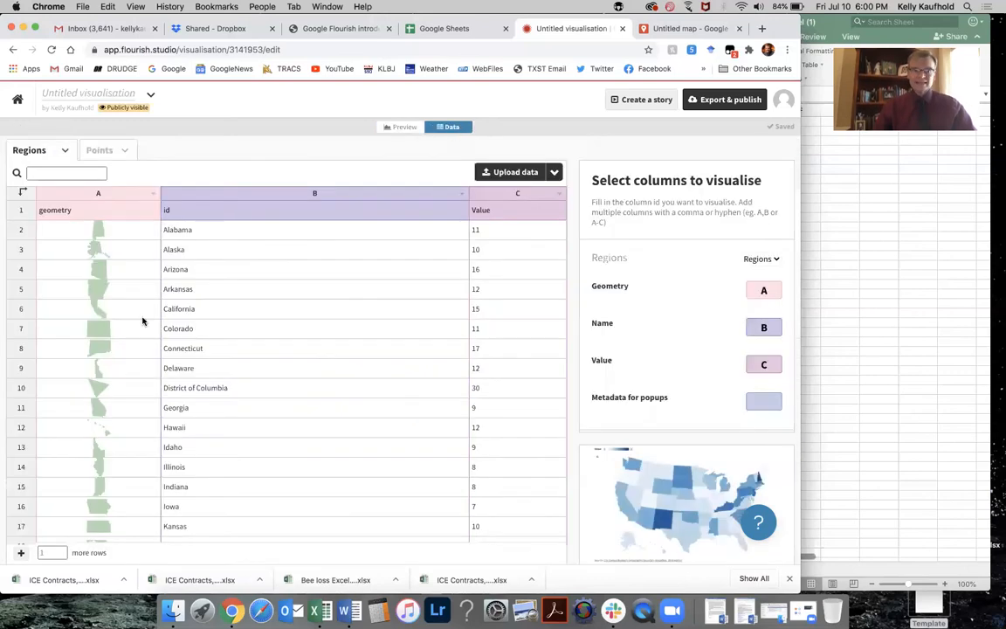
scroll(89, 325, "down", 3)
scroll(89, 325, "down", 6)
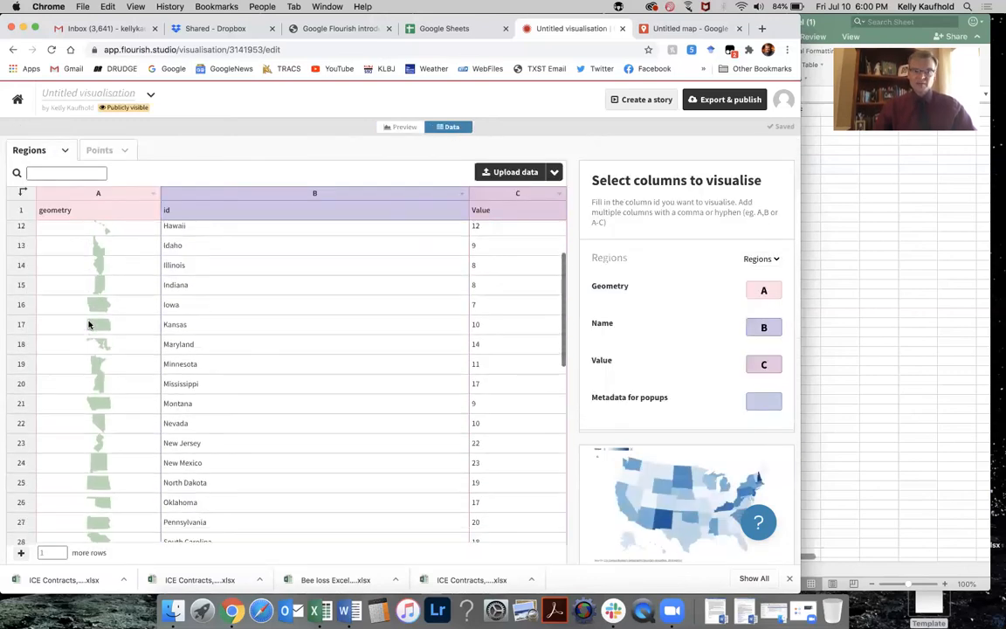
scroll(89, 325, "down", 2)
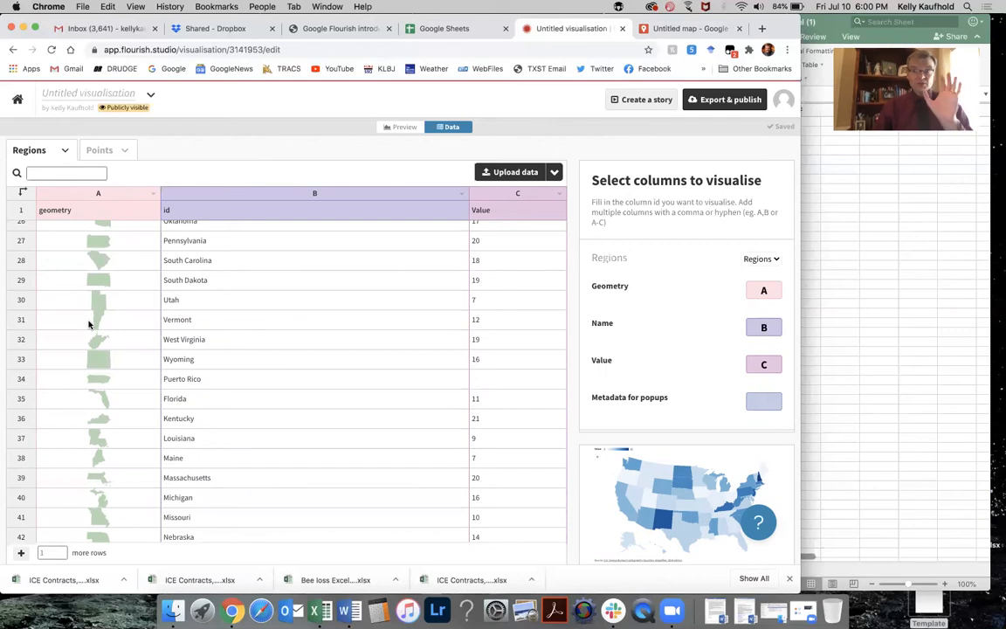
scroll(89, 325, "down", 4)
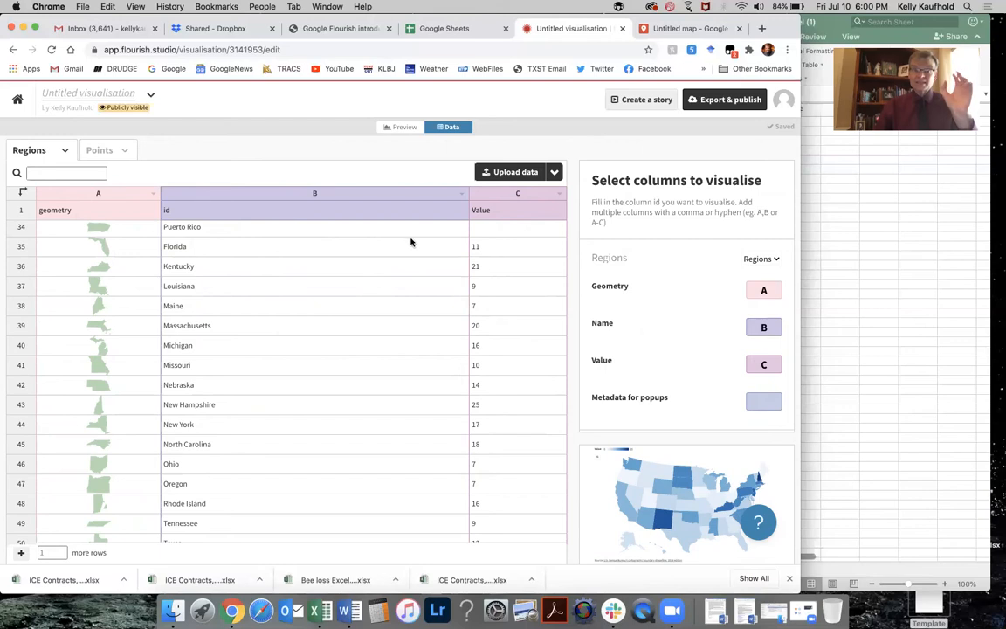
left_click(312, 193)
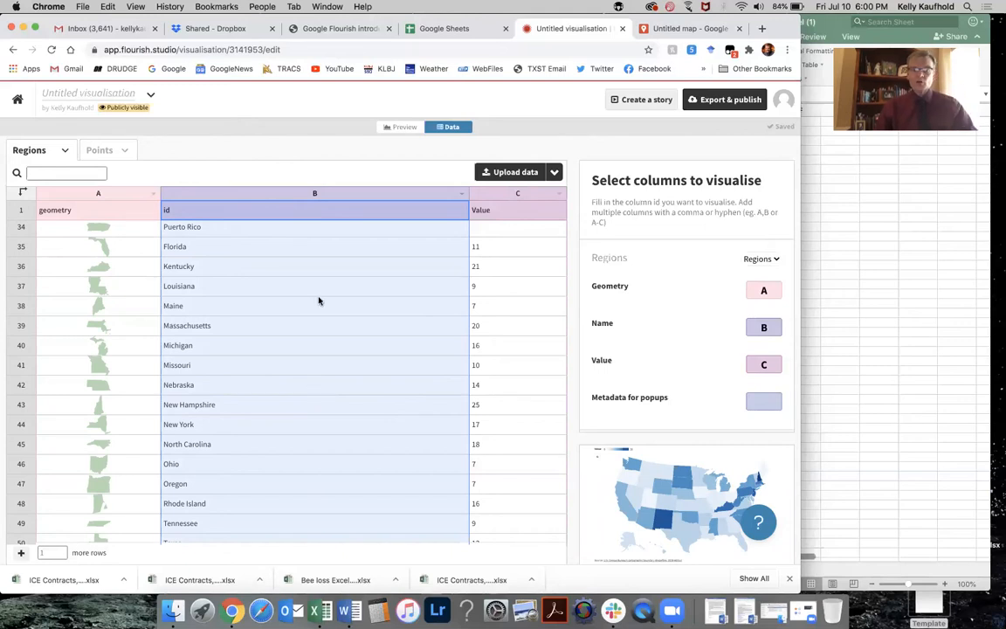
left_click(313, 231)
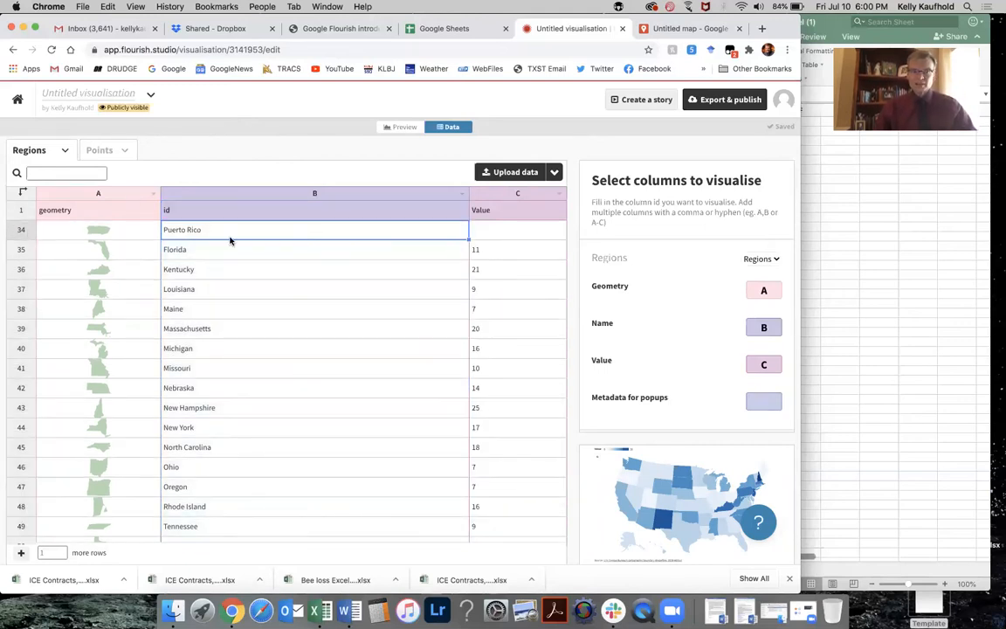
scroll(230, 237, "up", 10)
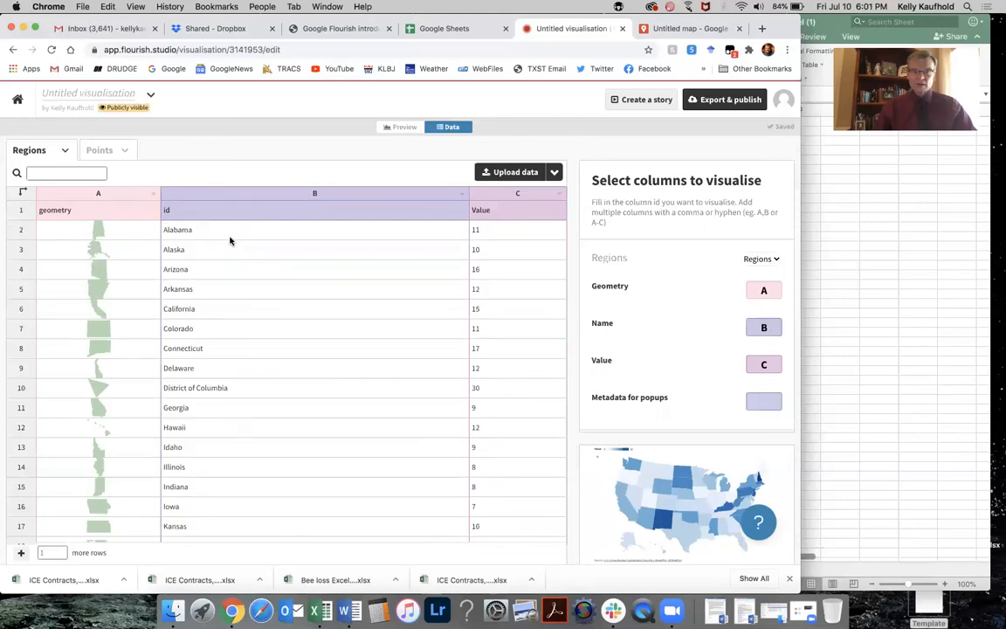
scroll(230, 240, "down", 3)
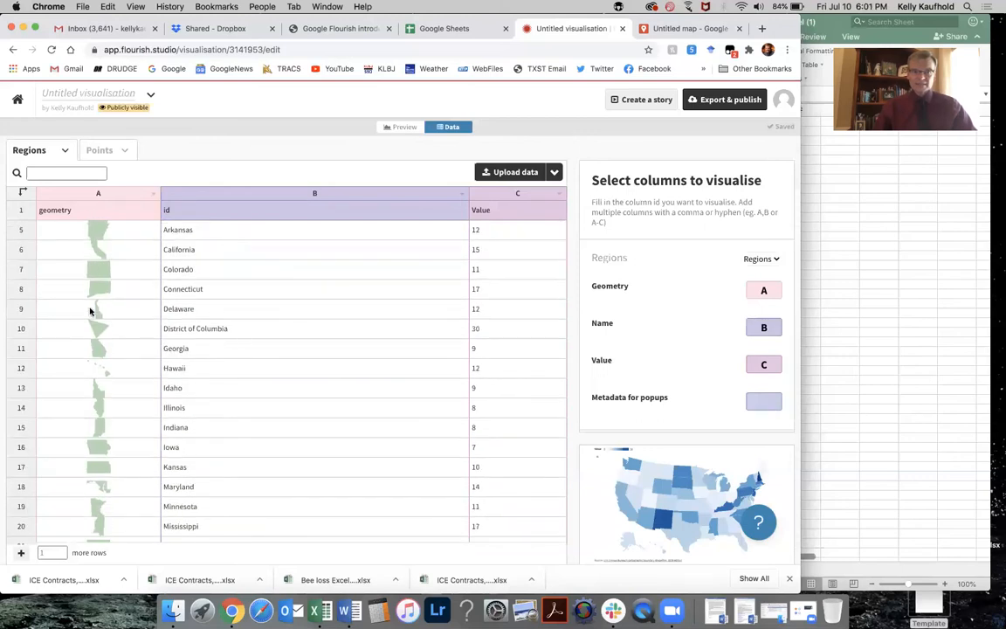
Remove the District of Columbia, Puerto Rico and Guam rows from the regions data.
right_click(16, 329)
left_click(44, 386)
scroll(250, 365, "down", 1)
scroll(250, 365, "down", 5)
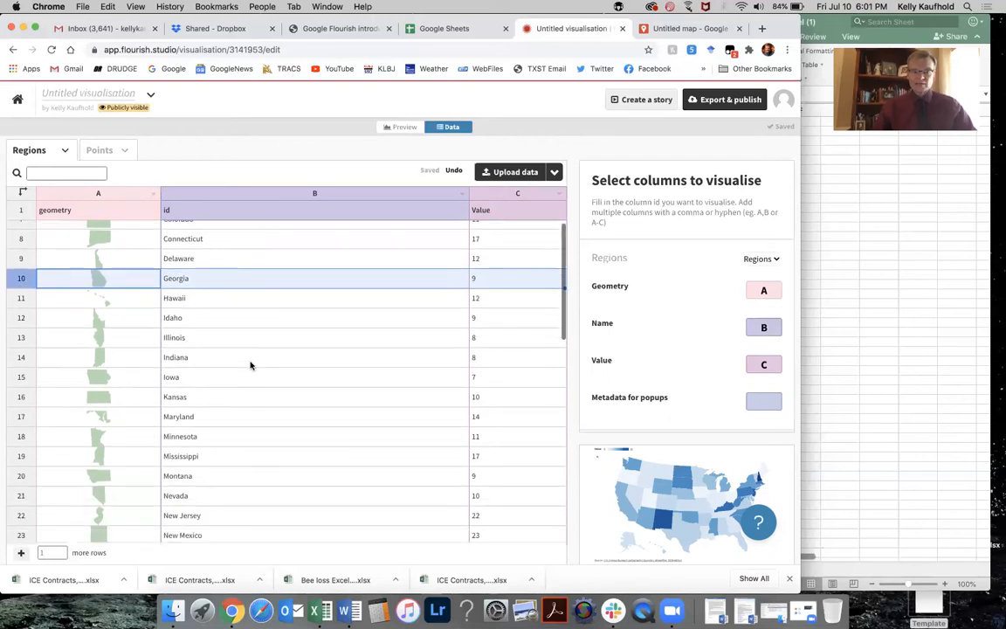
scroll(250, 365, "down", 2)
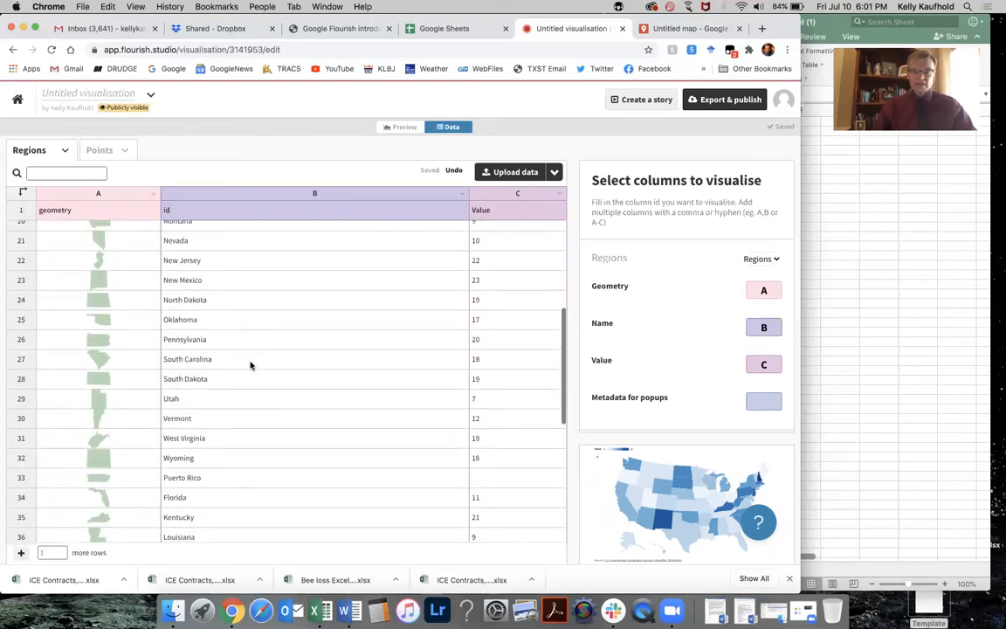
scroll(250, 365, "down", 3)
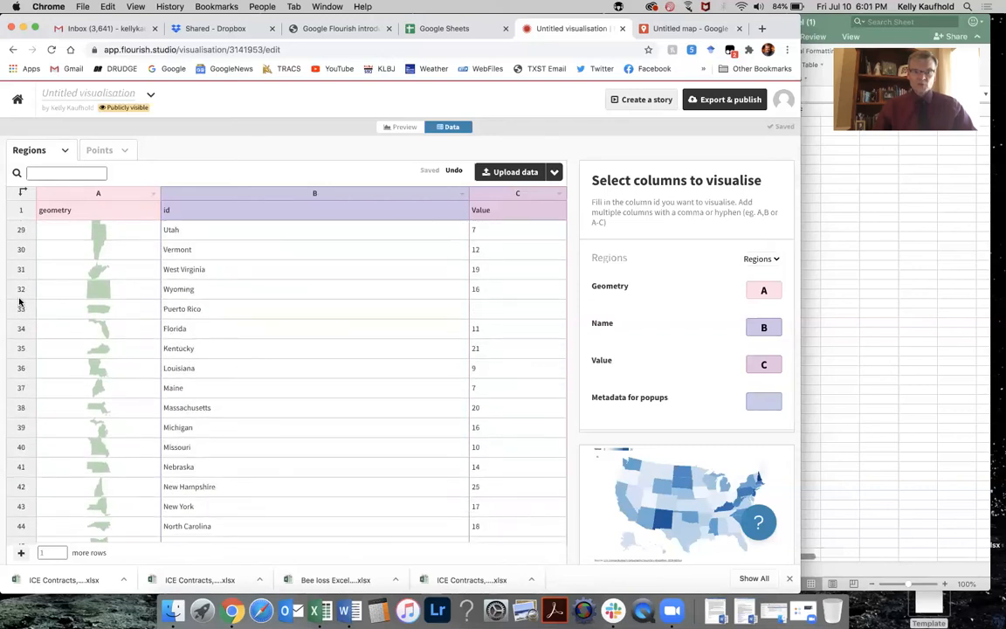
left_click(20, 309)
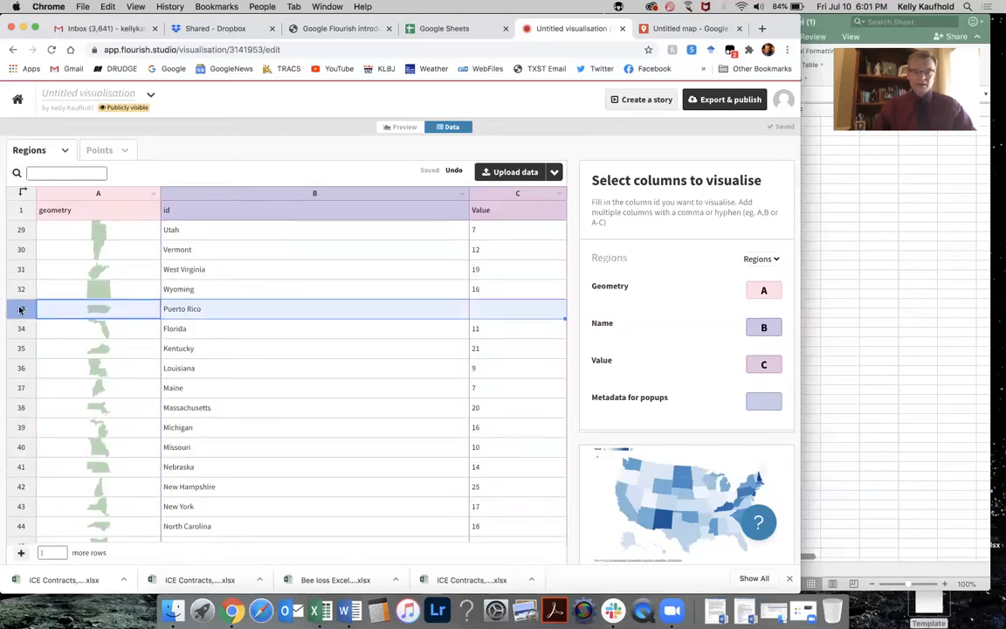
right_click(20, 309)
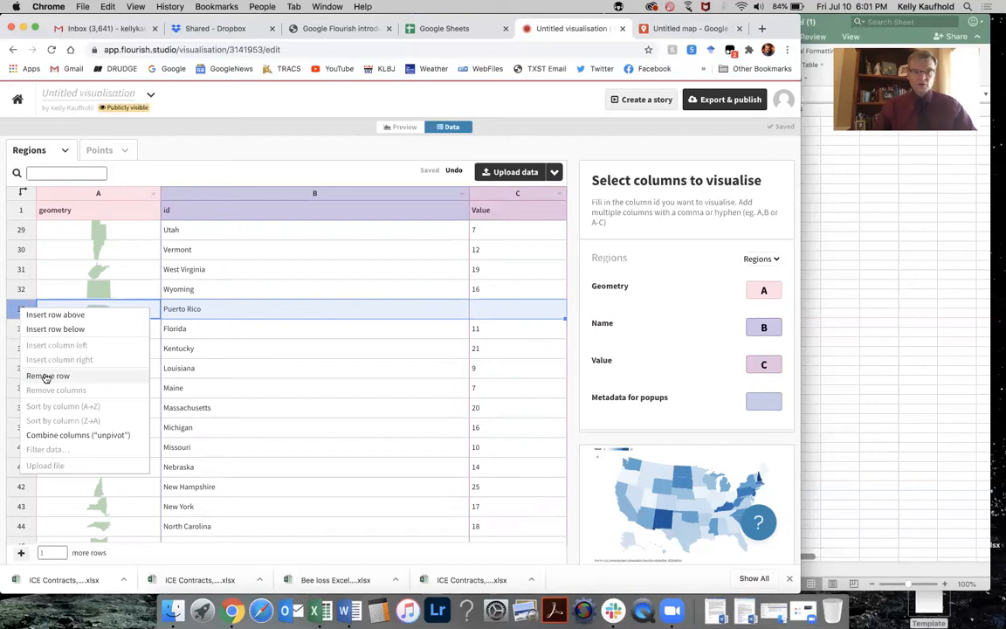
left_click(63, 375)
scroll(298, 378, "down", 5)
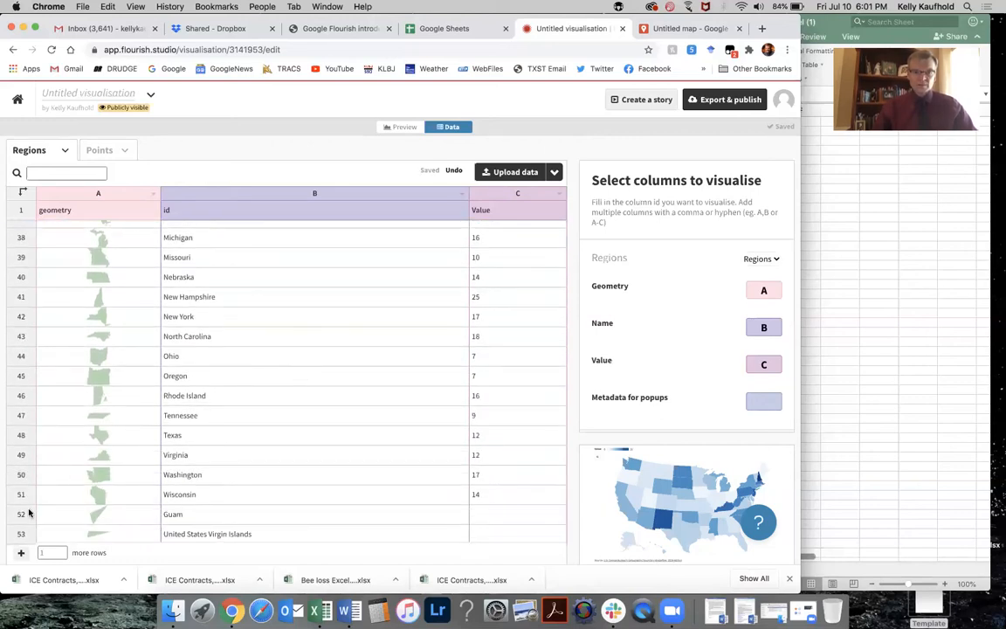
right_click(22, 516)
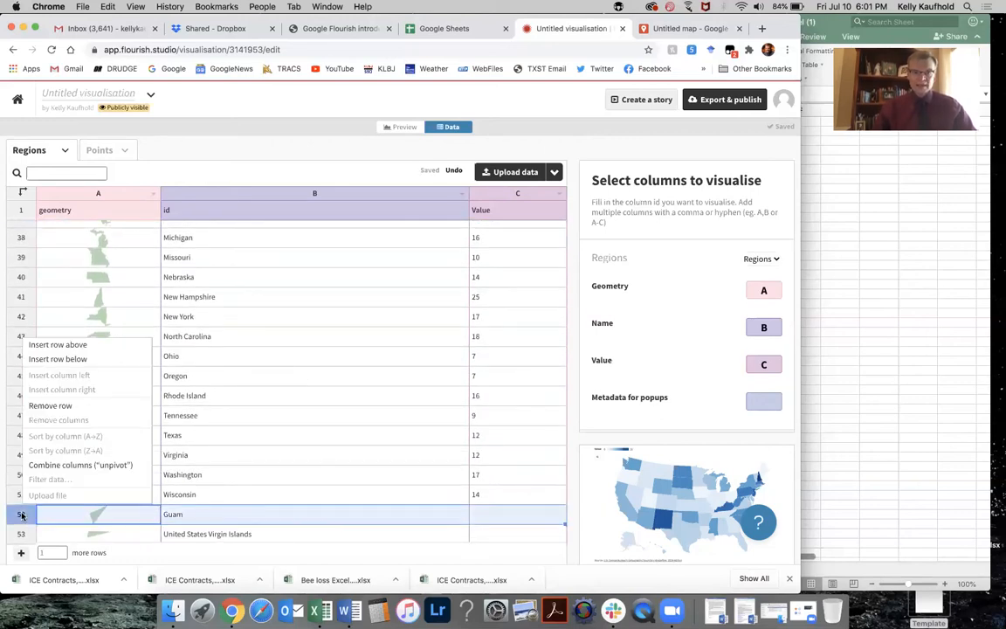
left_click(48, 406)
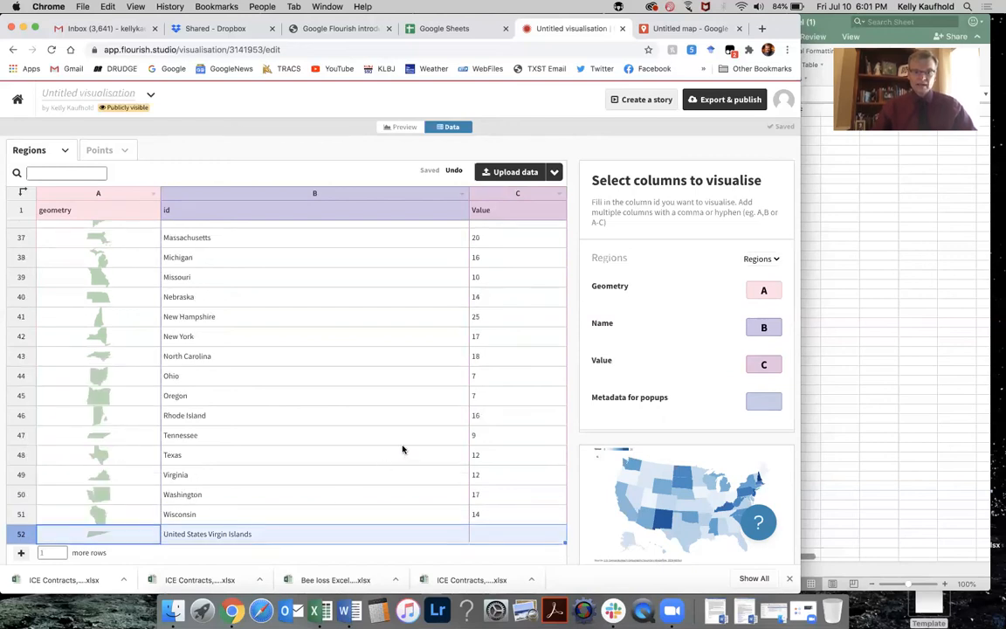
Sort the regions data by the id column from A to Z.
scroll(402, 449, "up", 10)
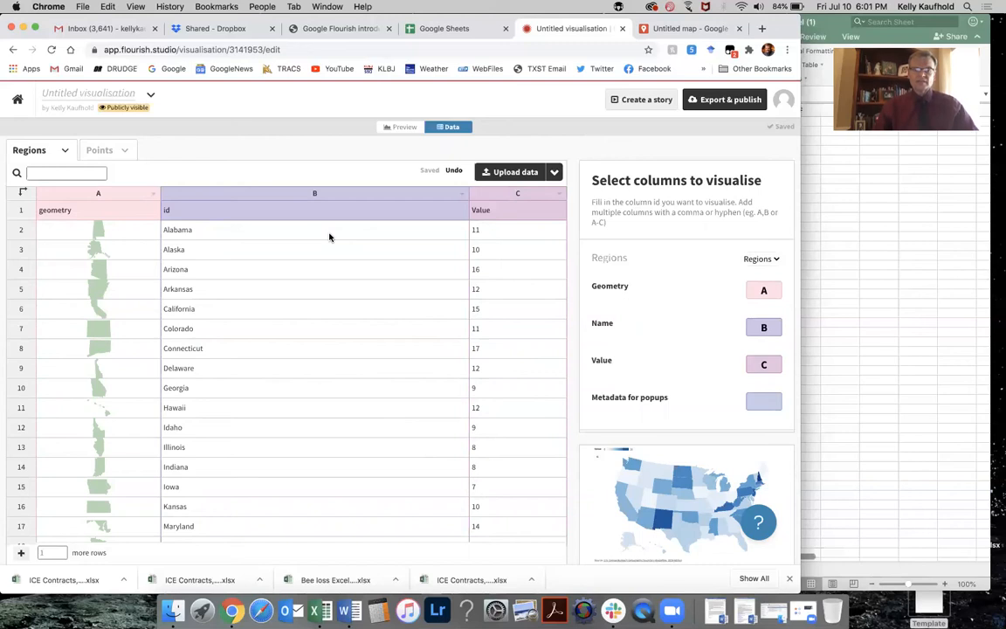
left_click(464, 196)
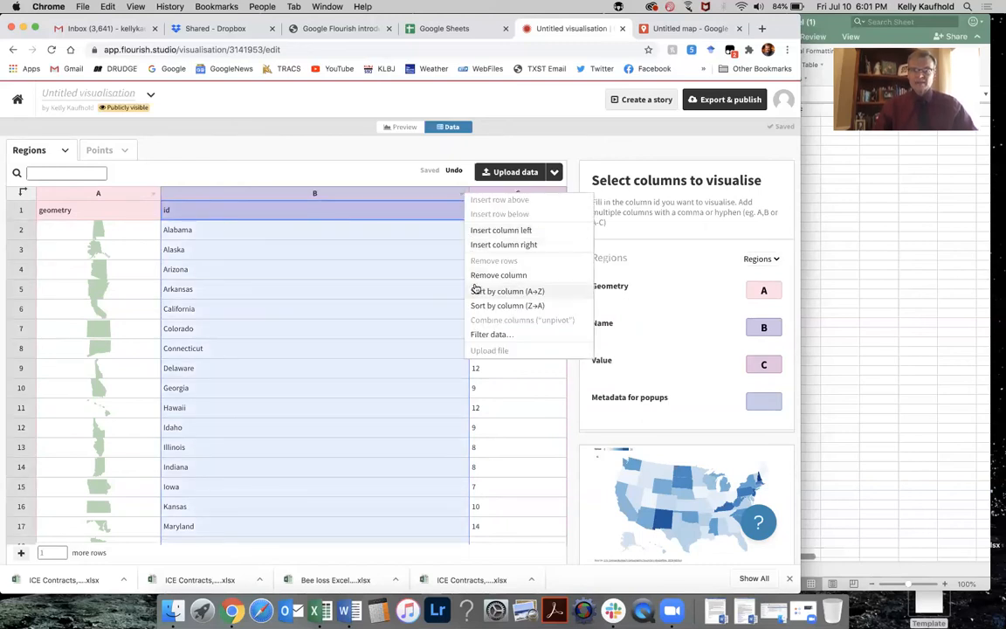
left_click(344, 273)
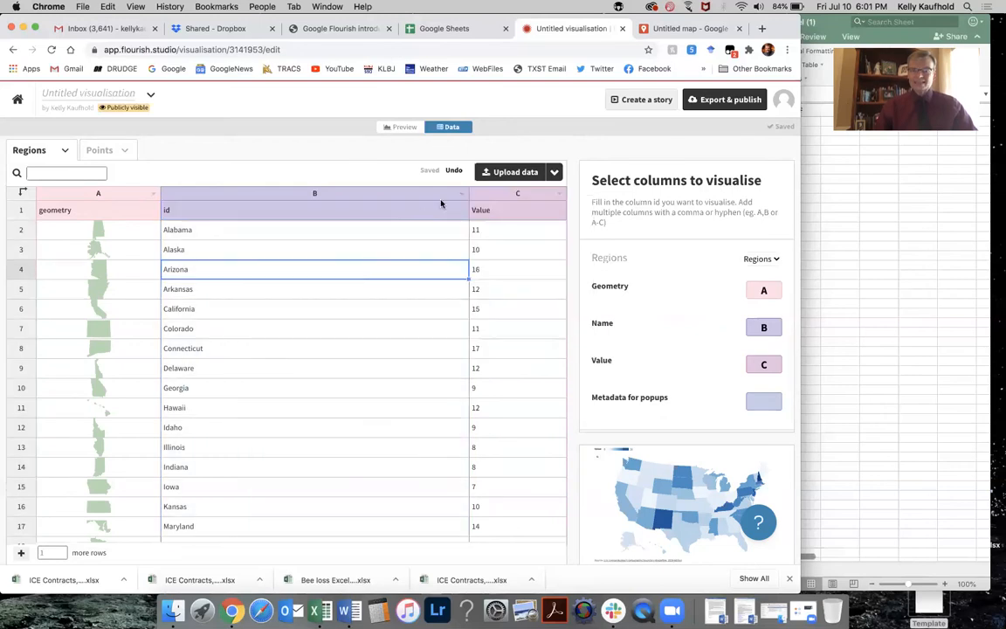
left_click(462, 196)
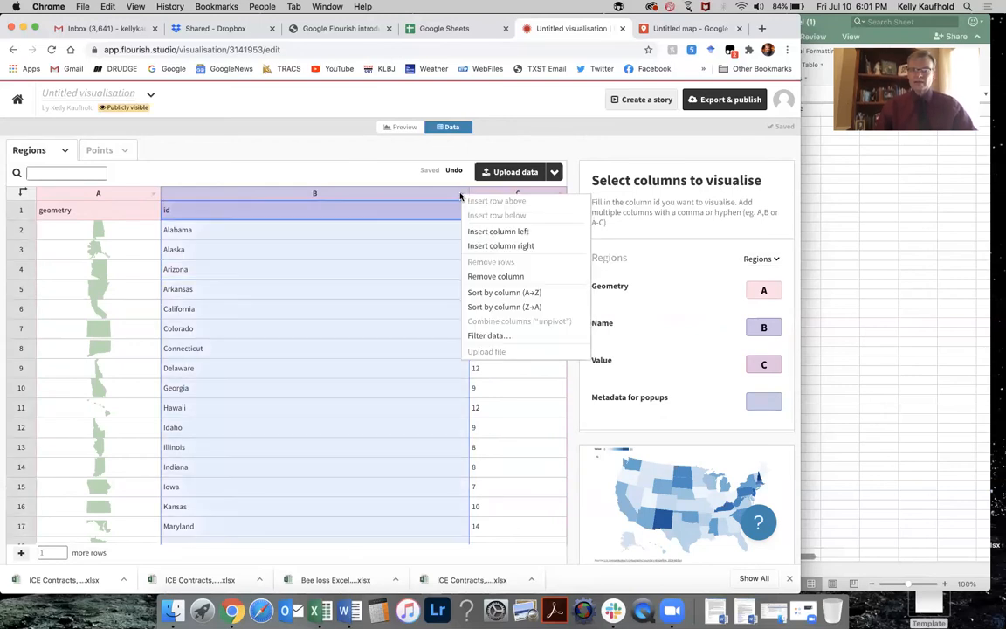
left_click(487, 300)
left_click(294, 273)
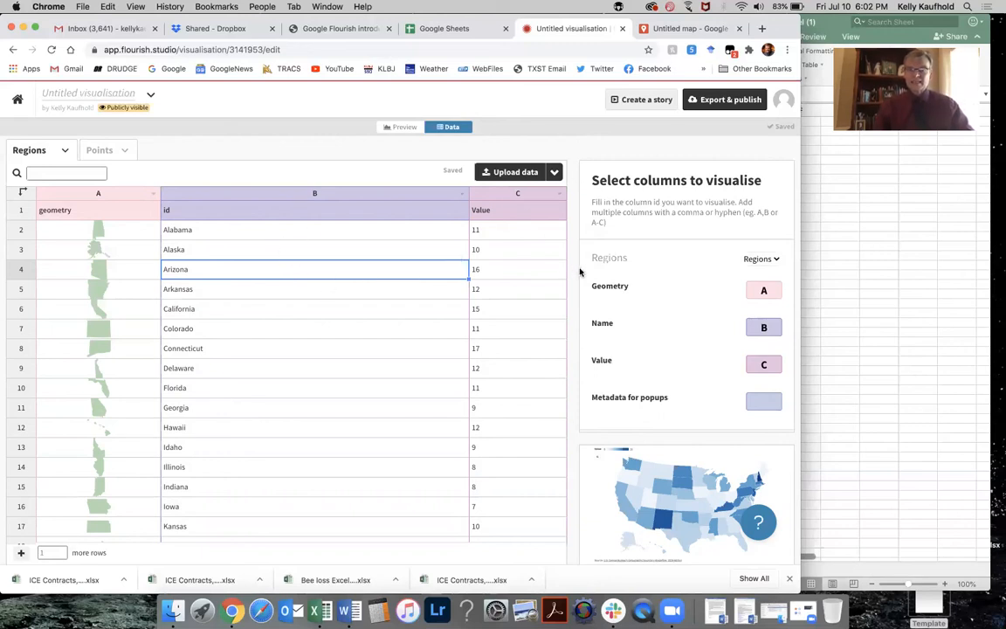
Insert a new column to the right of the Value column and select its first data cell.
scroll(535, 274, "down", 1)
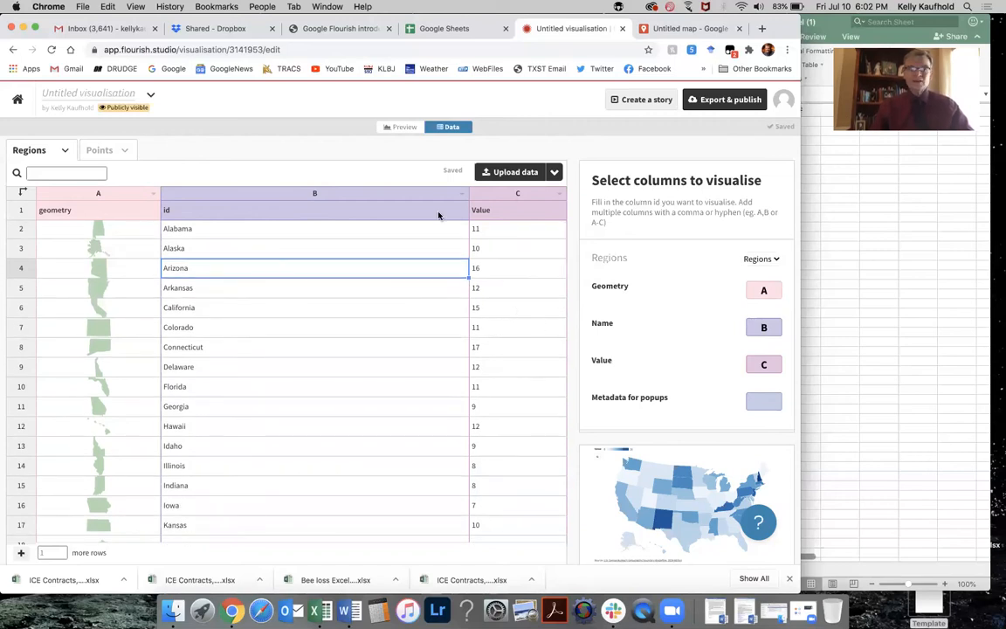
scroll(509, 282, "up", 1)
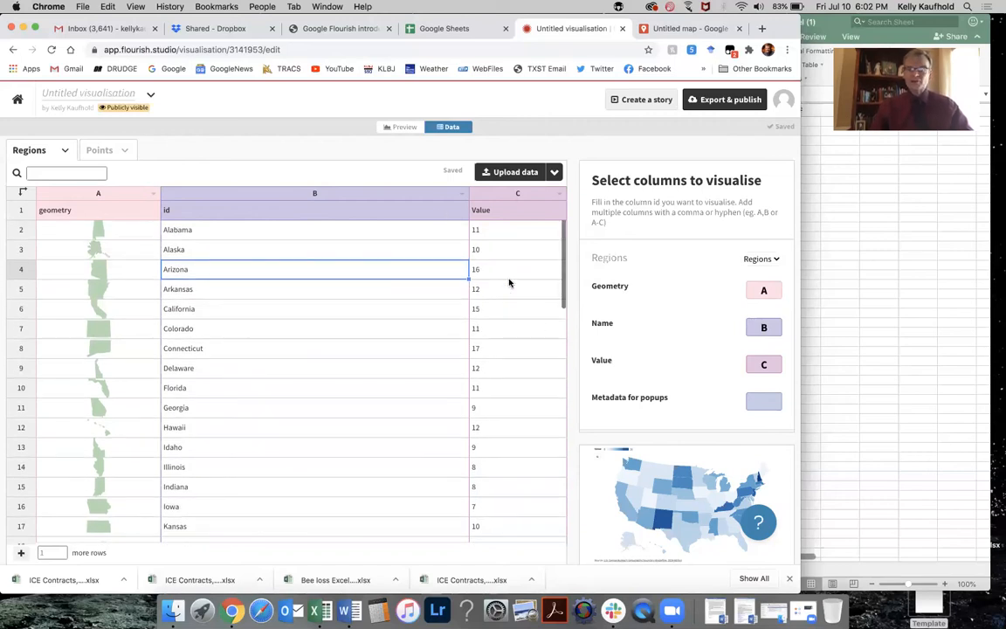
right_click(518, 194)
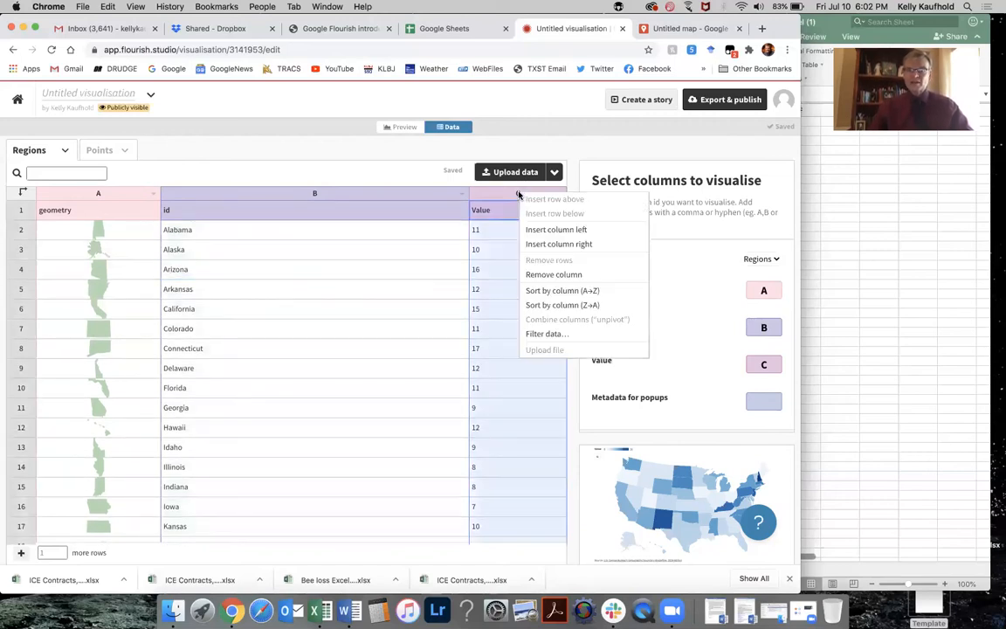
left_click(535, 243)
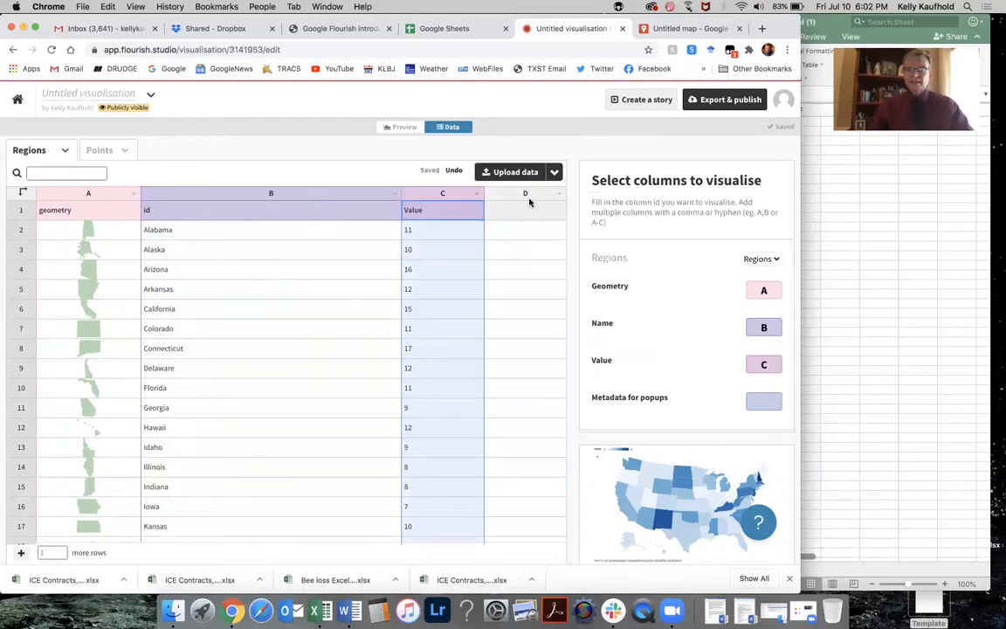
left_click(526, 232)
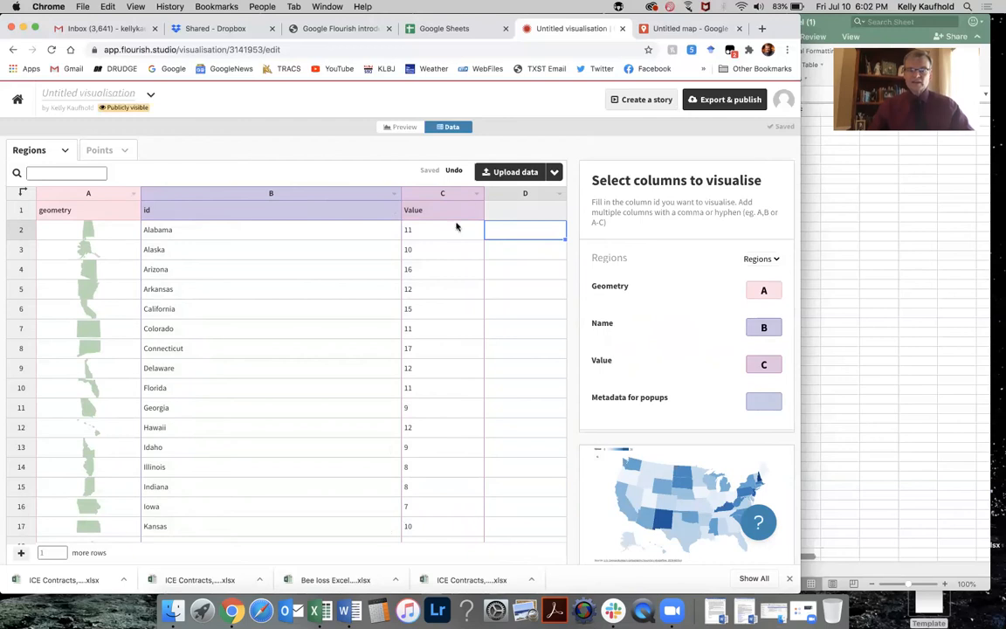
Copy the bee loss values for all 50 states from the Excel spreadsheet.
left_click(322, 608)
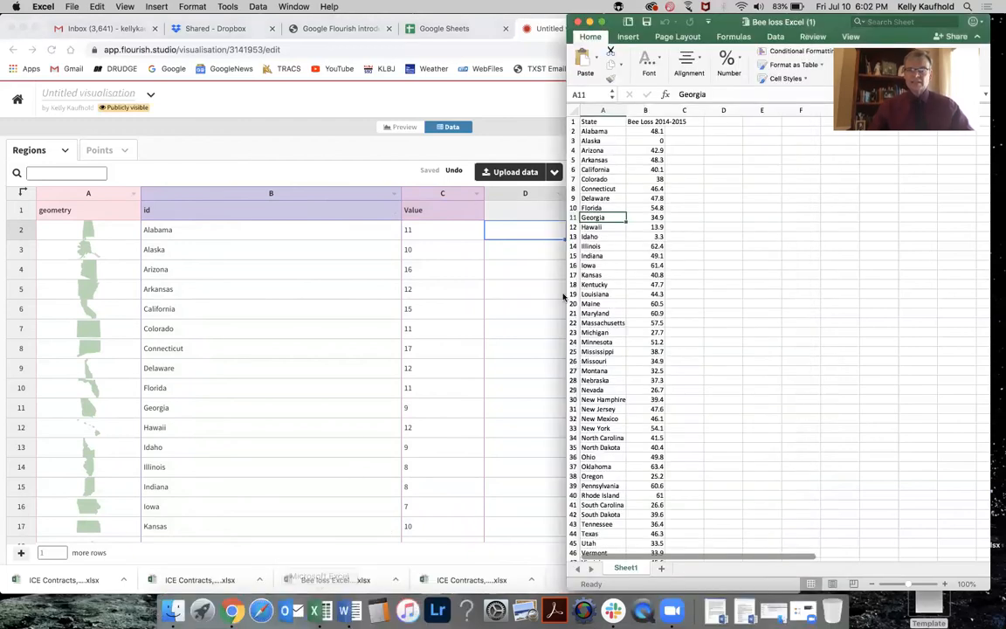
left_click(656, 131)
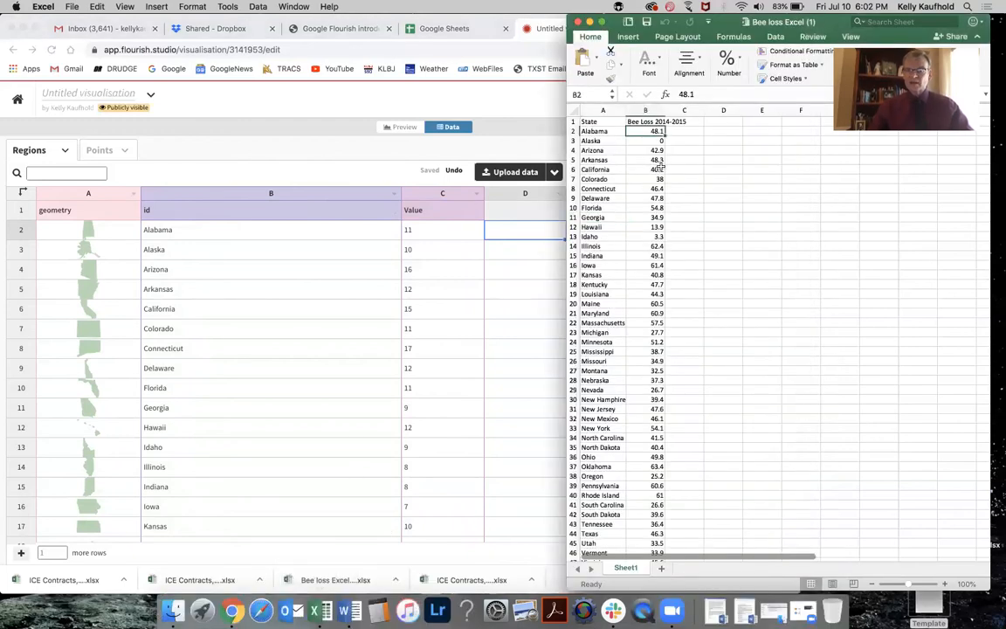
scroll(660, 174, "down", 5)
scroll(660, 194, "up", 3)
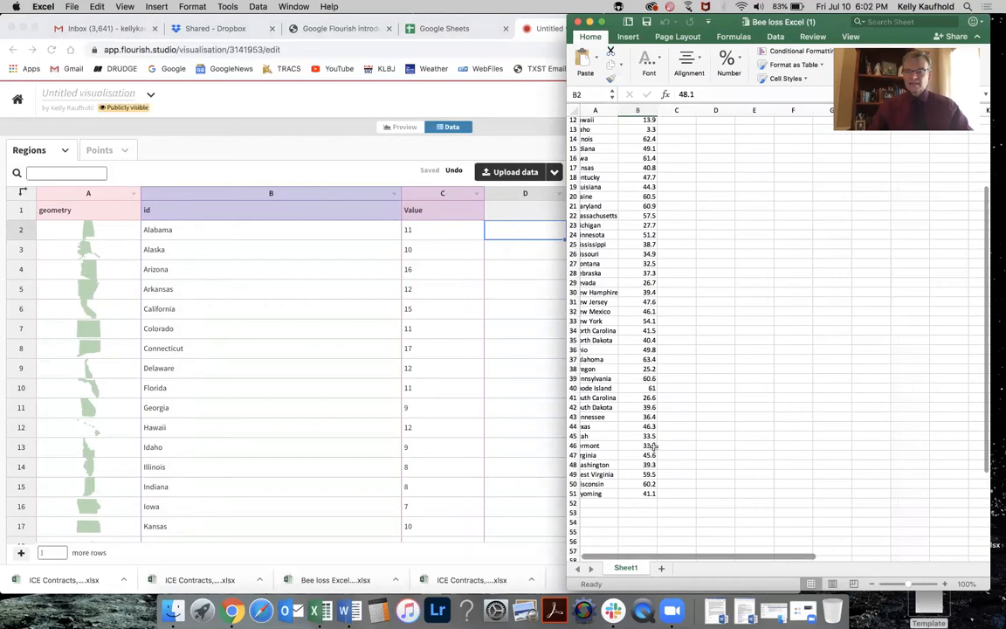
left_click(645, 494, "shift")
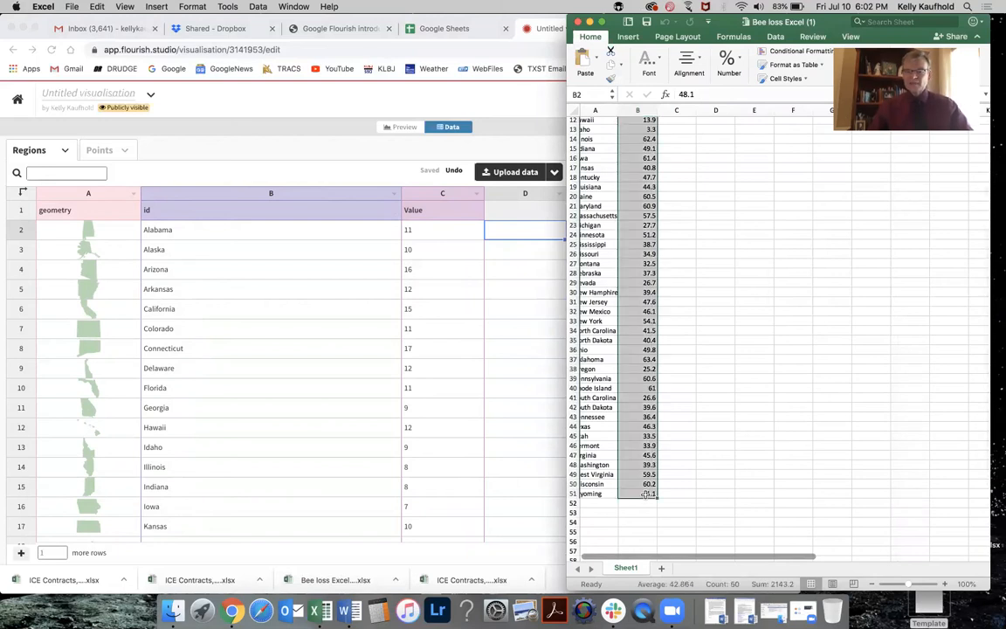
right_click(646, 494)
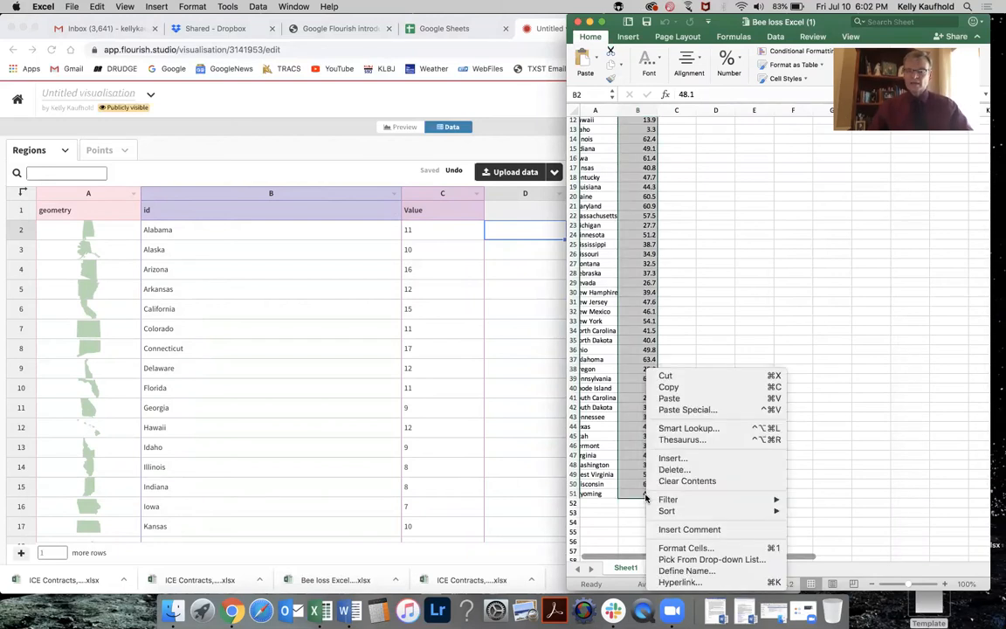
left_click(678, 388)
left_click(520, 232)
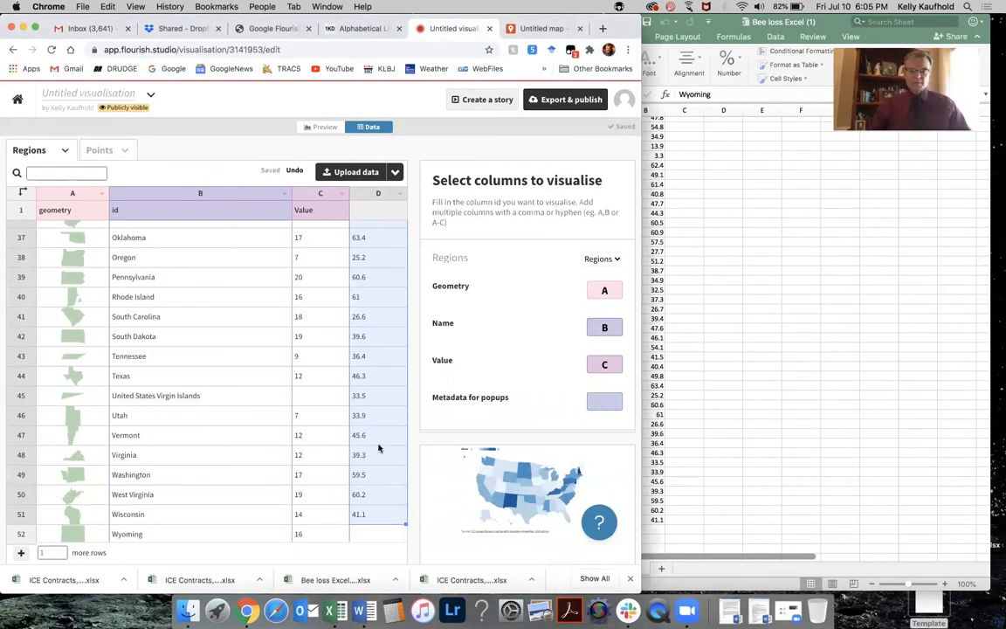
scroll(378, 448, "up", 1)
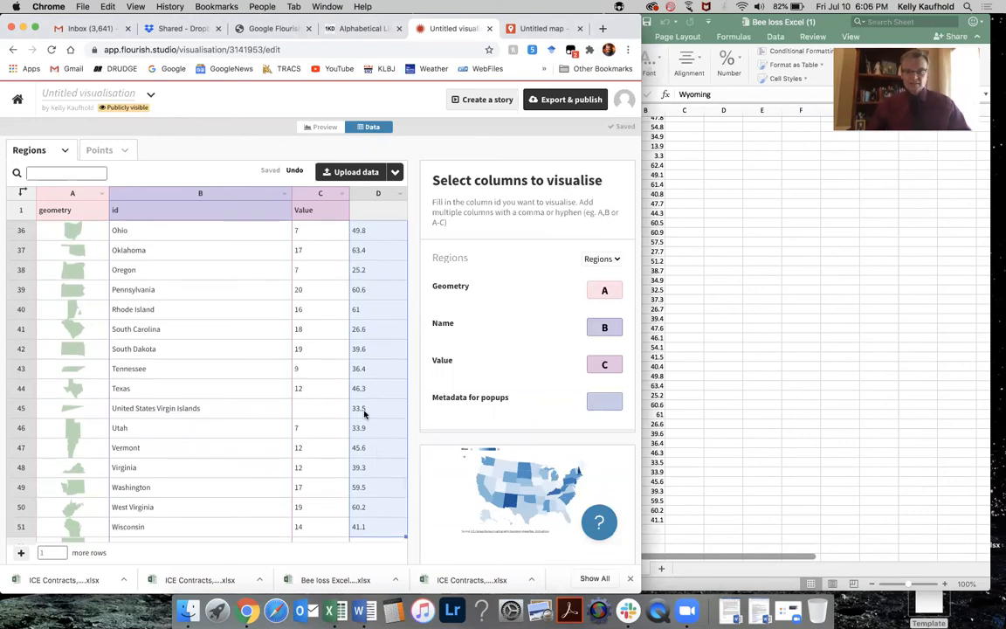
key("BackSpace")
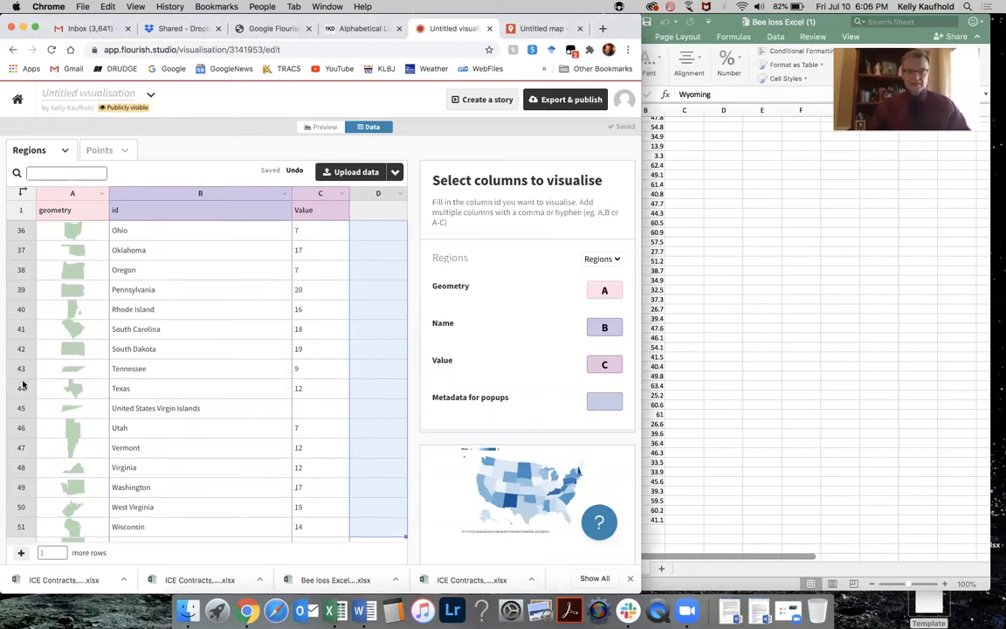
Remove the United States Virgin Islands row from the regions data.
right_click(21, 407)
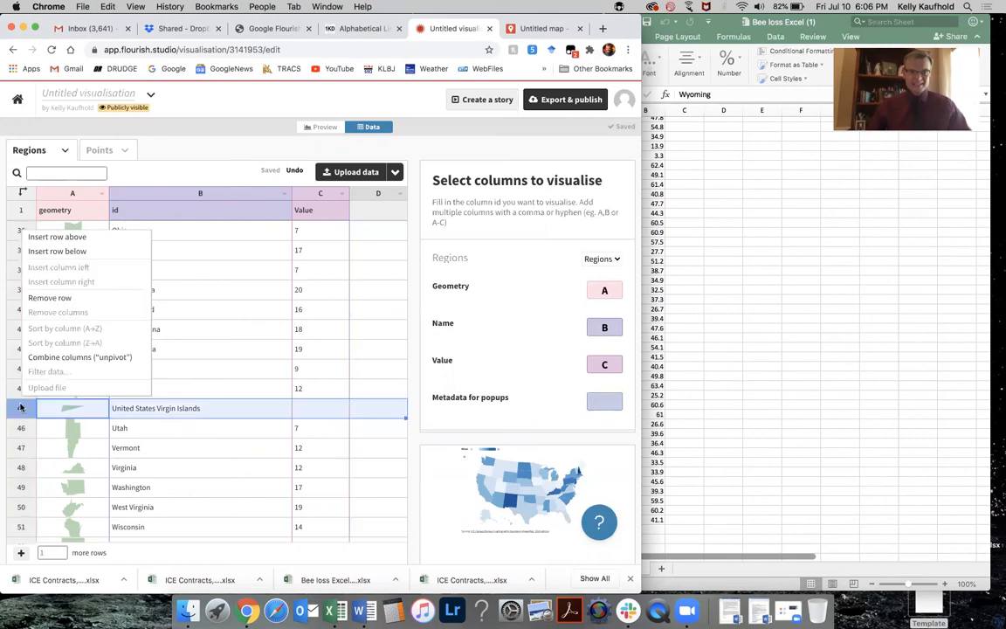
left_click(50, 297)
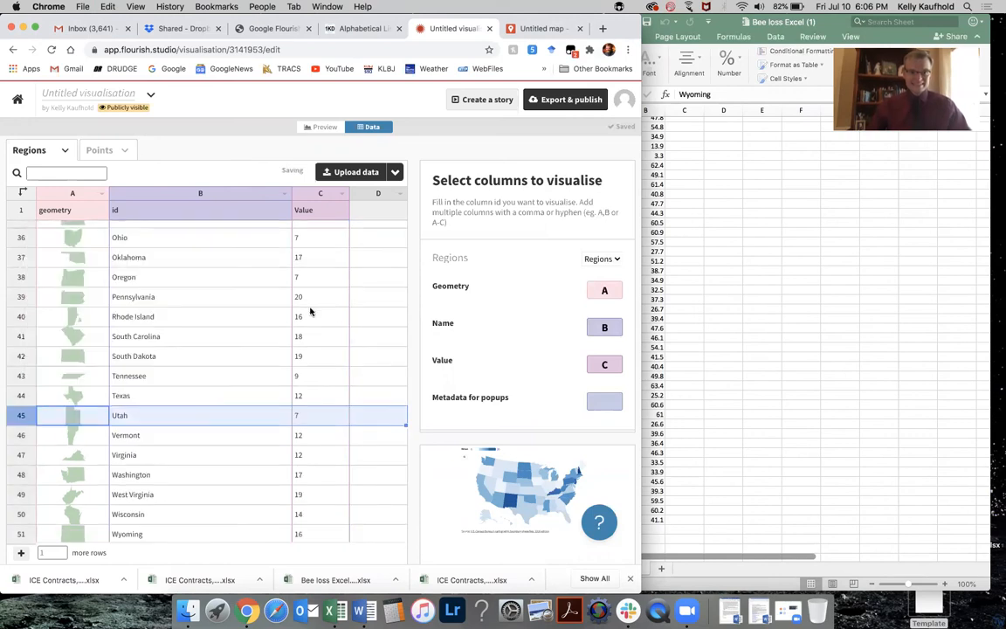
Paste the bee loss values into the new column D starting at Alabama.
scroll(373, 342, "up", 10)
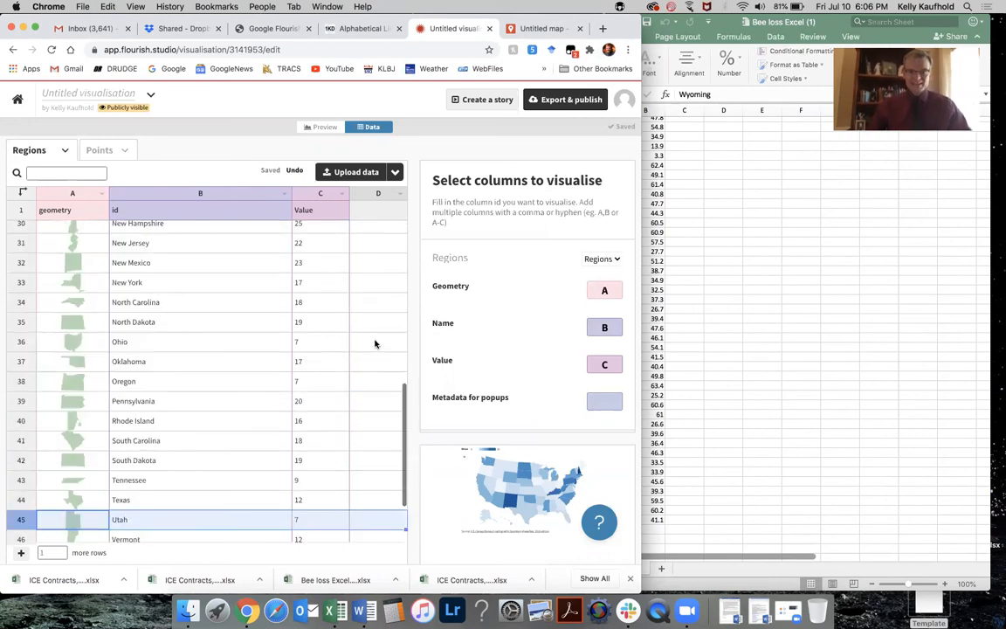
left_click(382, 229)
key("super+v")
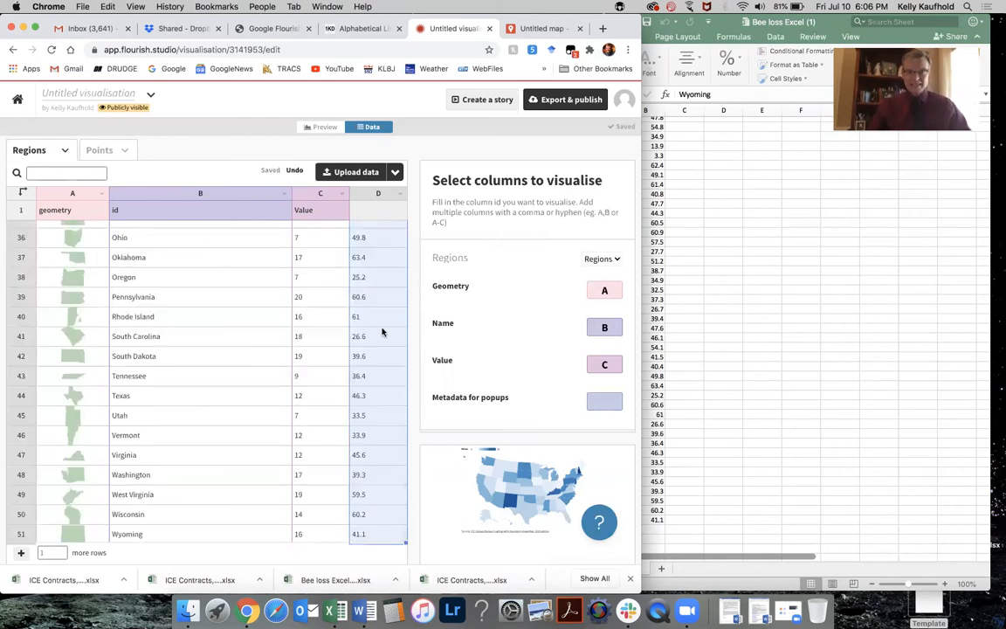
Compare the pasted column D values against the Excel spreadsheet rows.
left_click(808, 472)
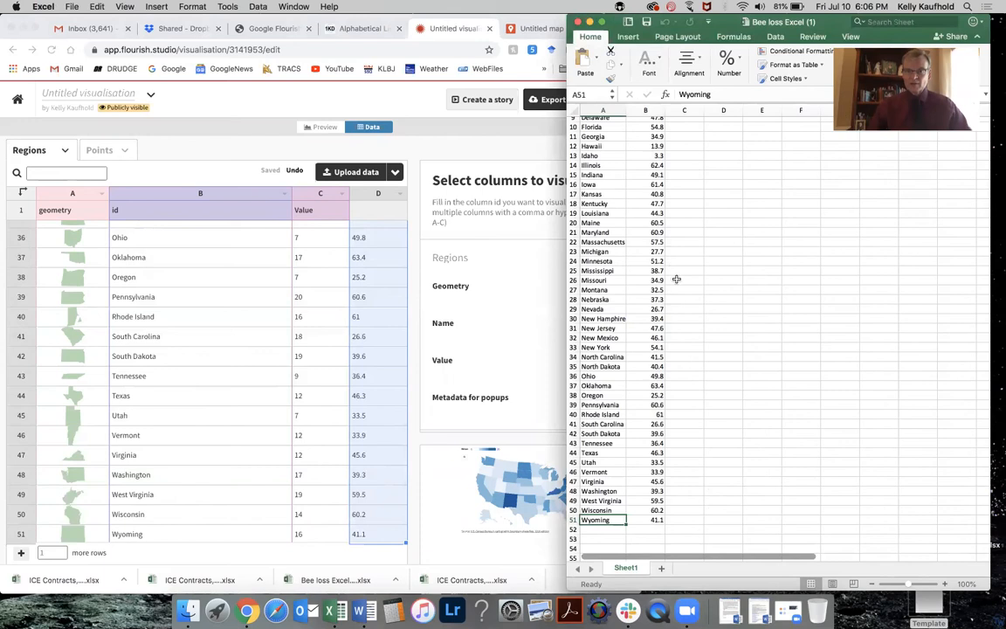
left_click(357, 365)
scroll(357, 365, "up", 8)
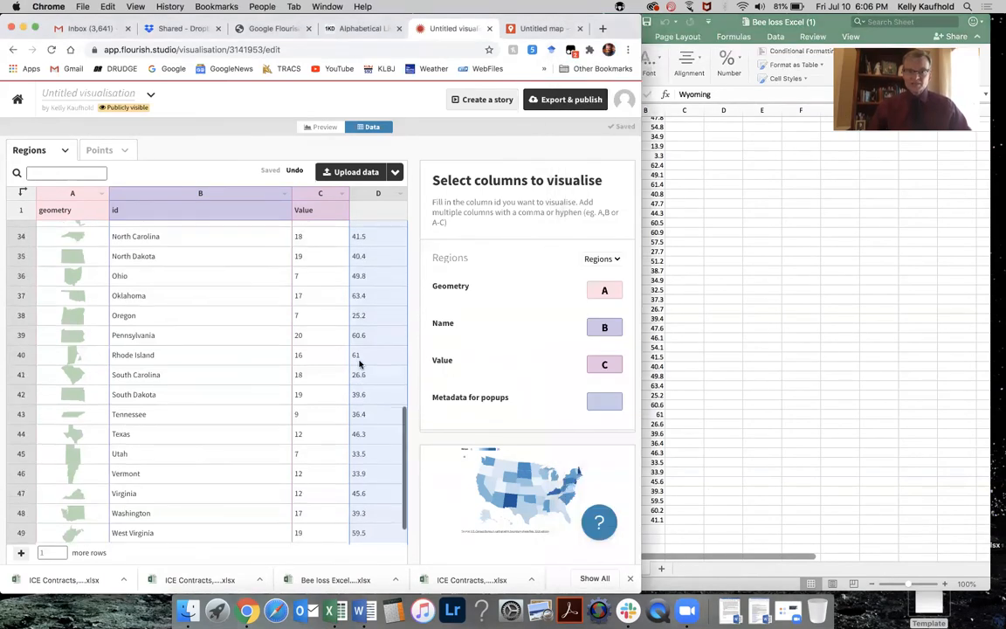
scroll(359, 365, "up", 3)
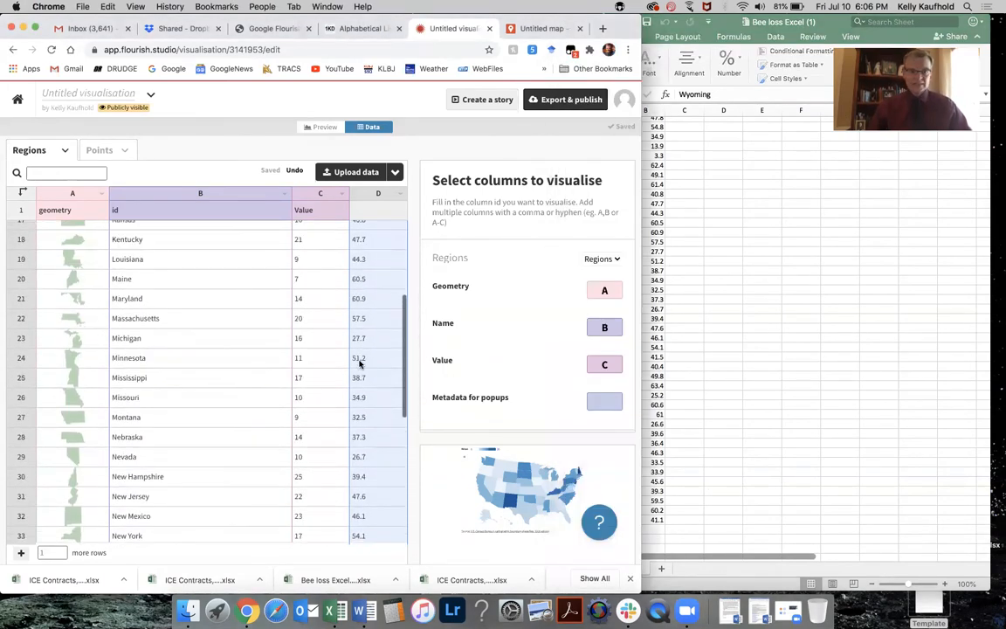
left_click(365, 320)
scroll(365, 320, "up", 5)
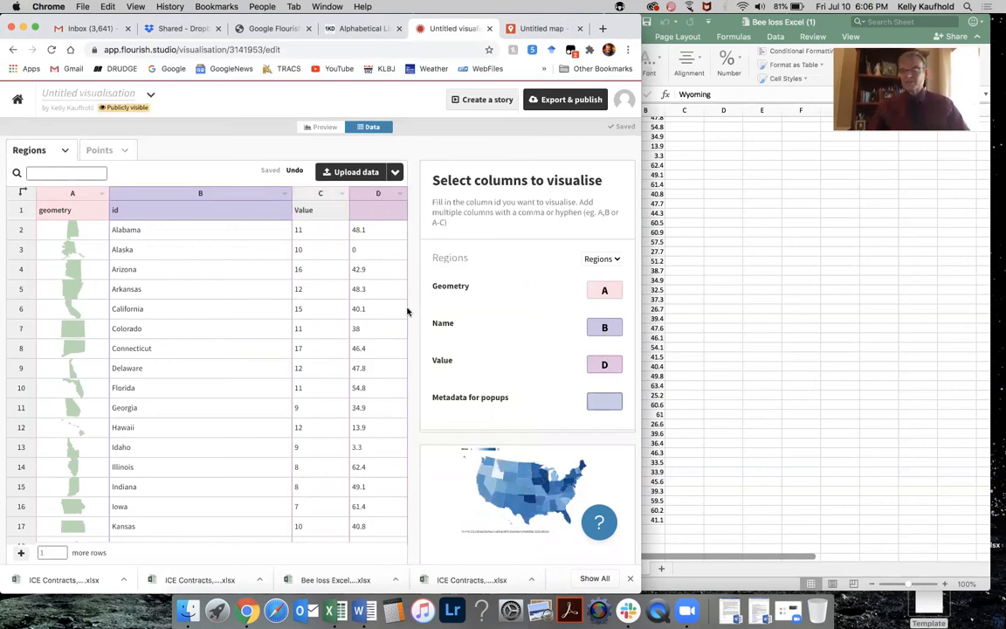
Assign column D as the map's Value column.
left_click(605, 363)
type("C,")
key("BackSpace")
key("BackSpace")
key("BackSpace")
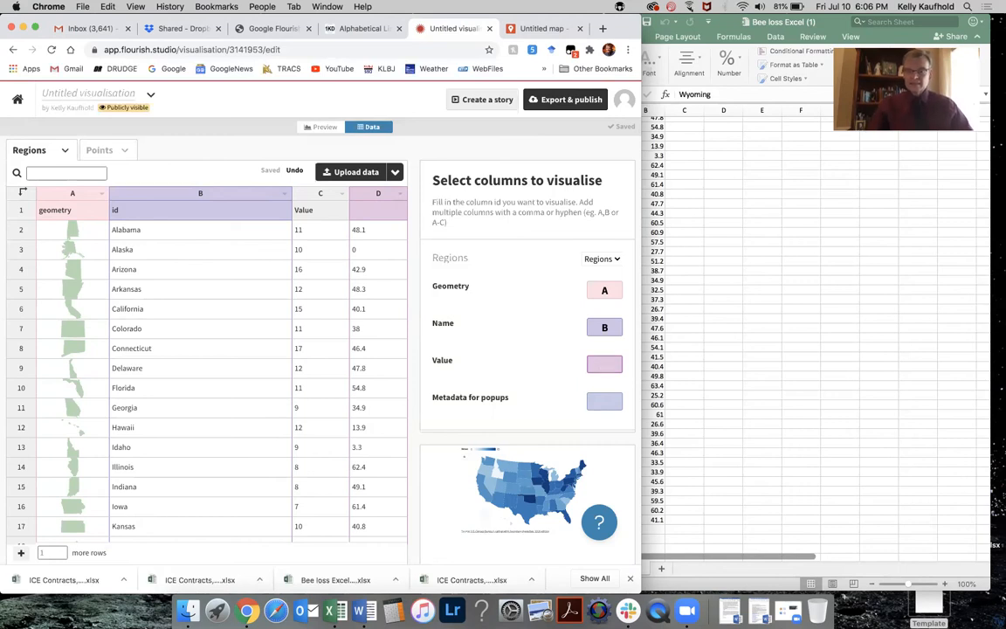
type("C,")
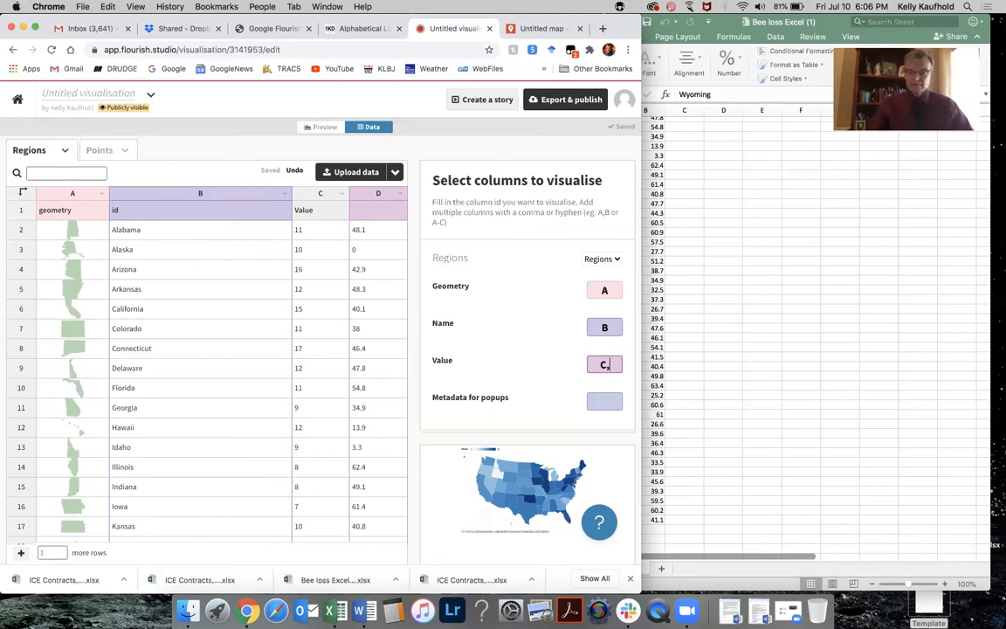
type("D")
key("Tab")
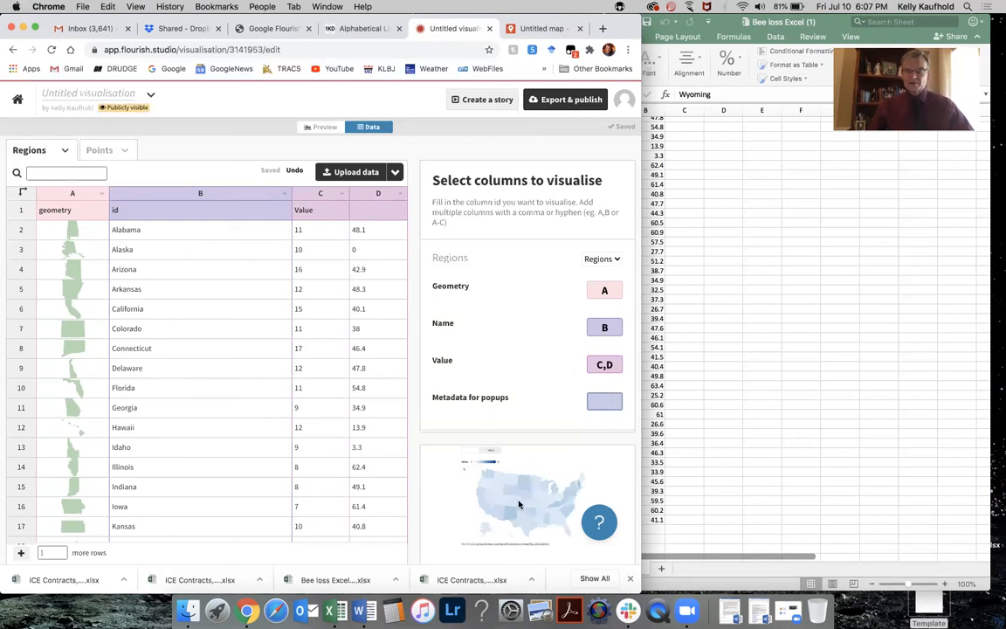
left_click(604, 365)
key("BackSpace")
key("BackSpace")
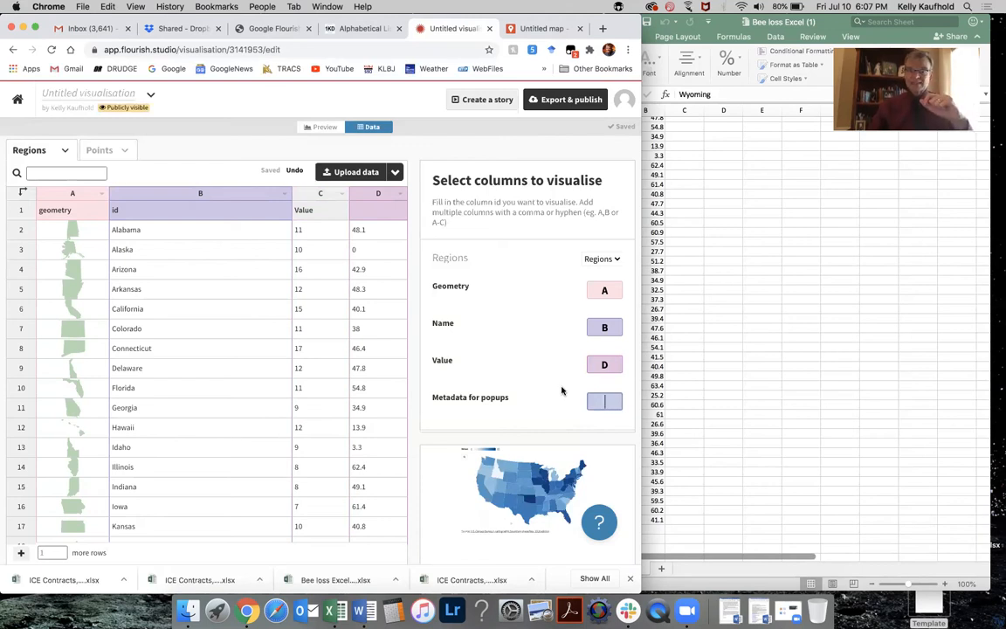
Open the map preview and set the regions layer palette to Oranges.
left_click(325, 128)
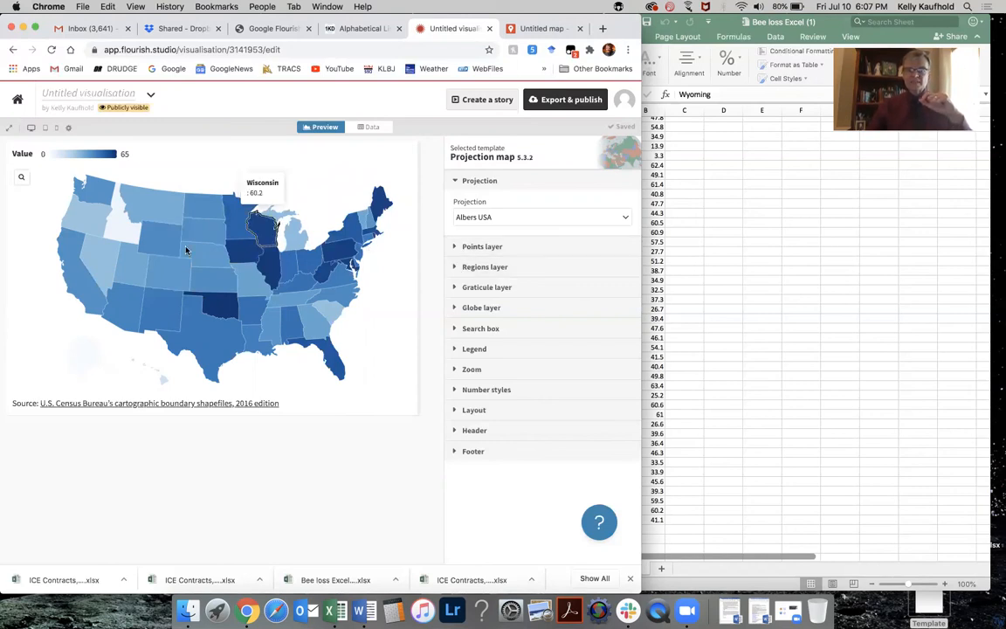
left_click(454, 266)
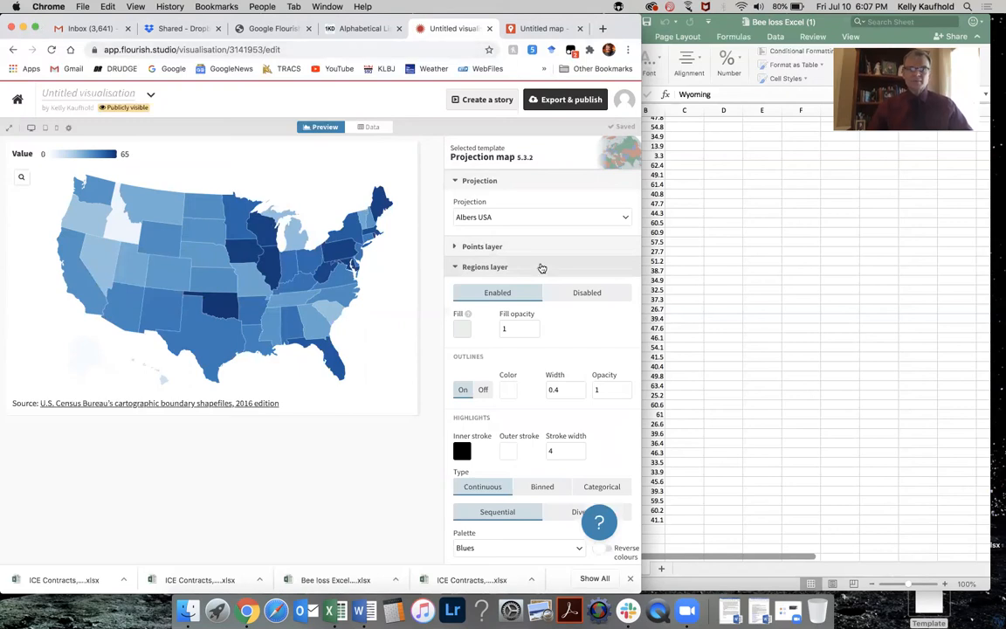
left_click_drag(810, 394, 938, 429)
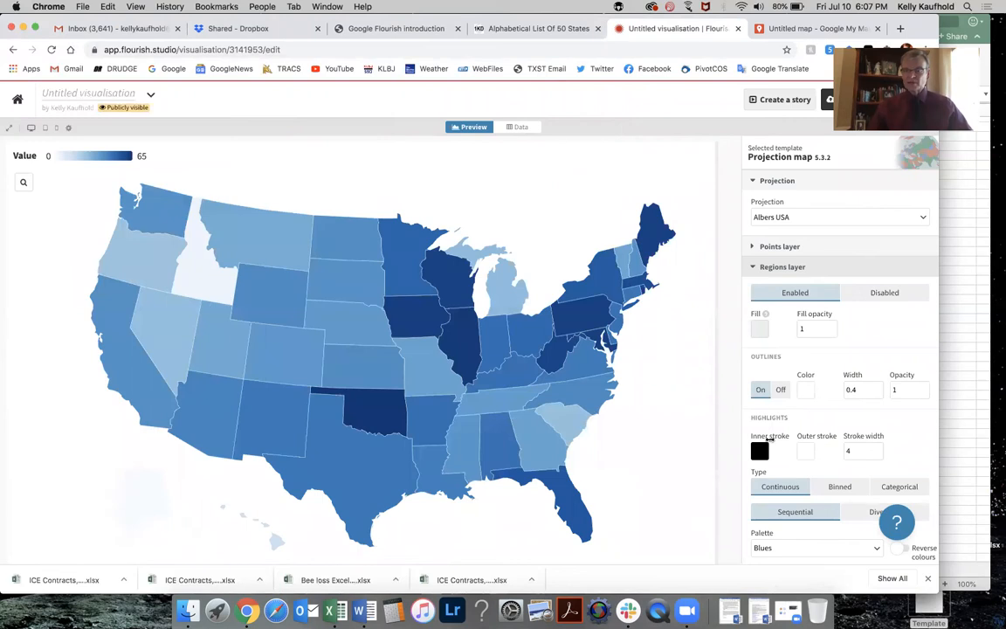
scroll(768, 439, "down", 3)
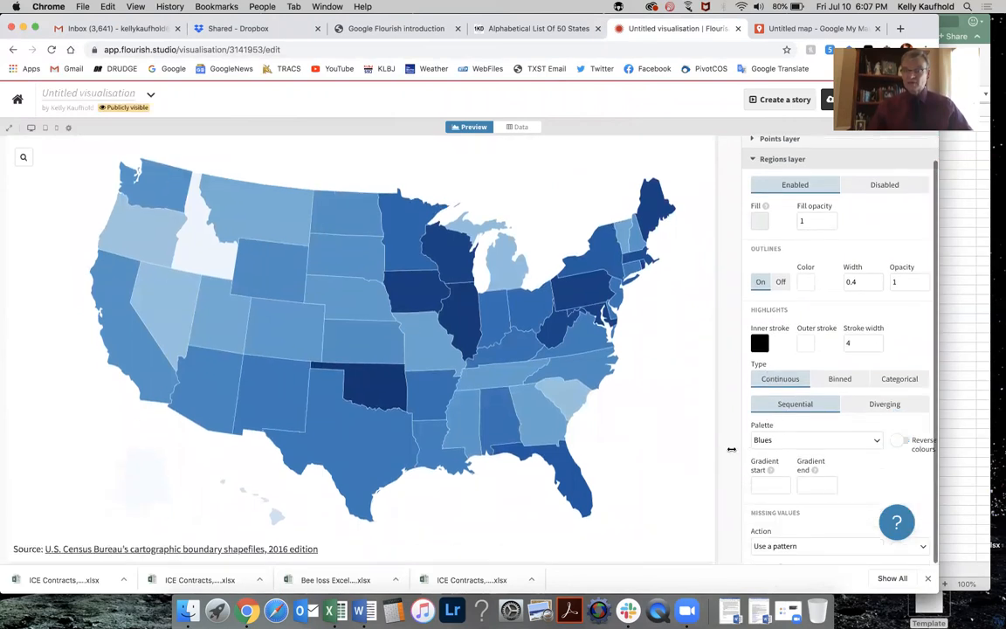
scroll(796, 411, "down", 2)
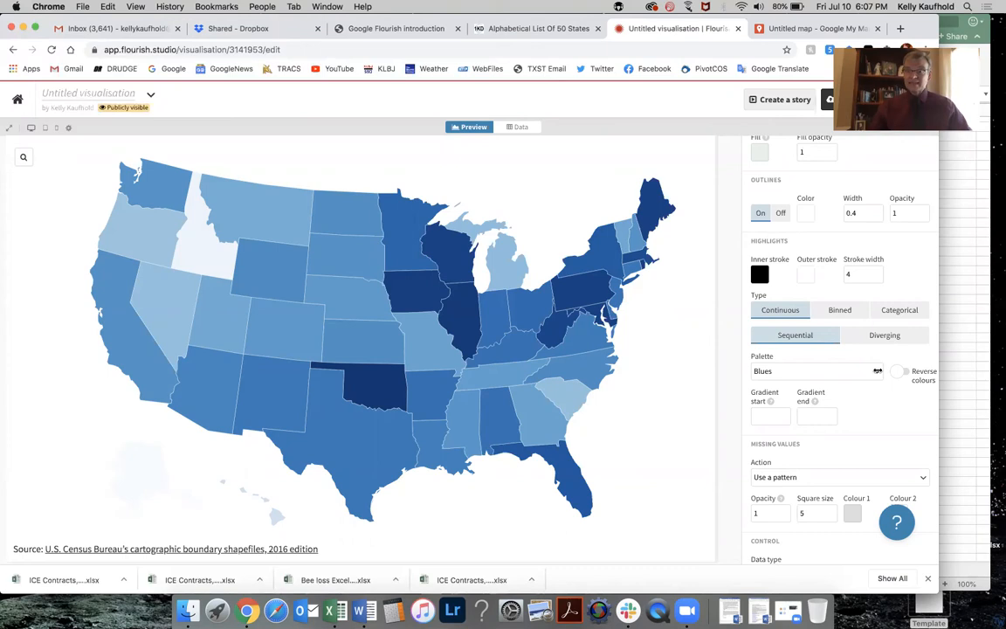
left_click(876, 370)
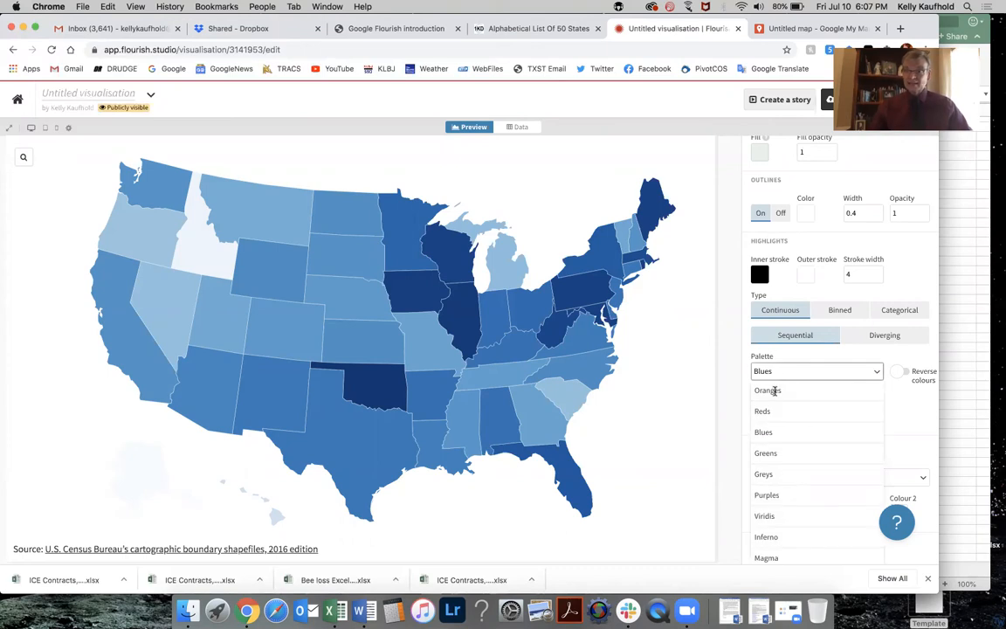
left_click(774, 391)
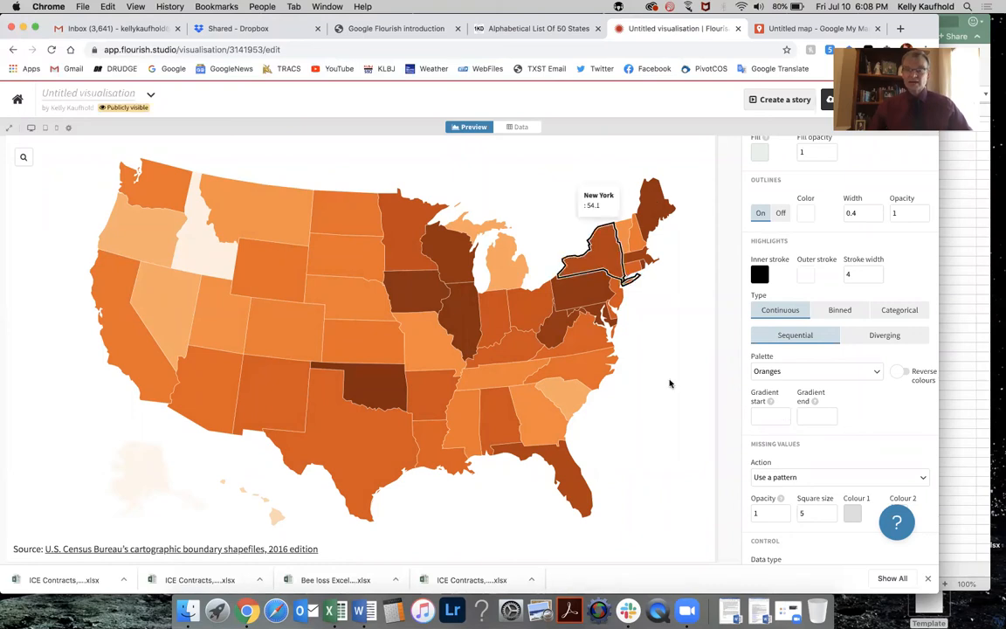
Change the regions colour type to Binned.
mouse_move(581, 291)
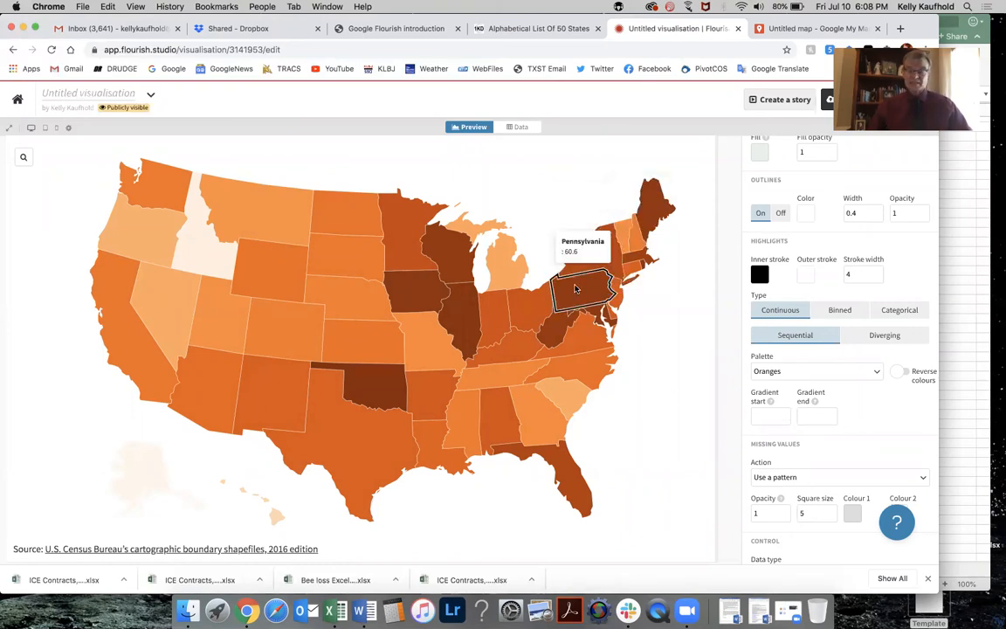
mouse_move(209, 242)
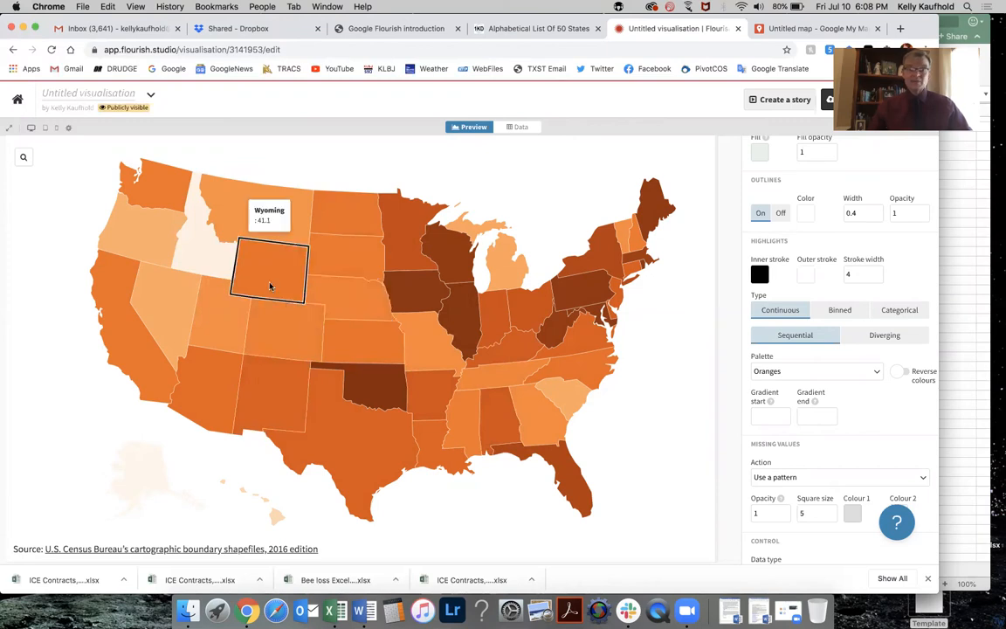
scroll(780, 321, "down", 1)
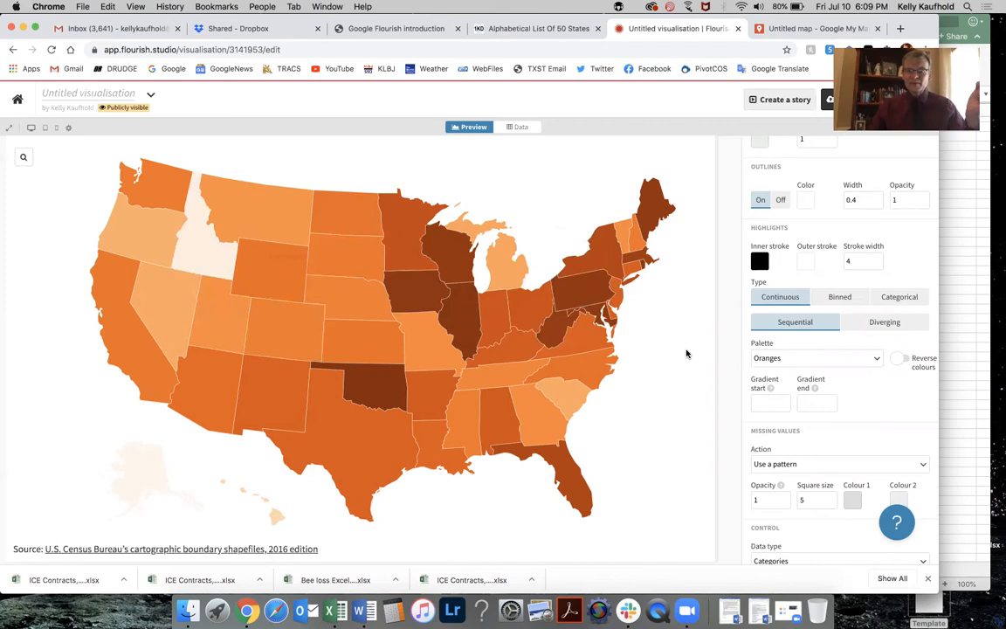
mouse_move(524, 315)
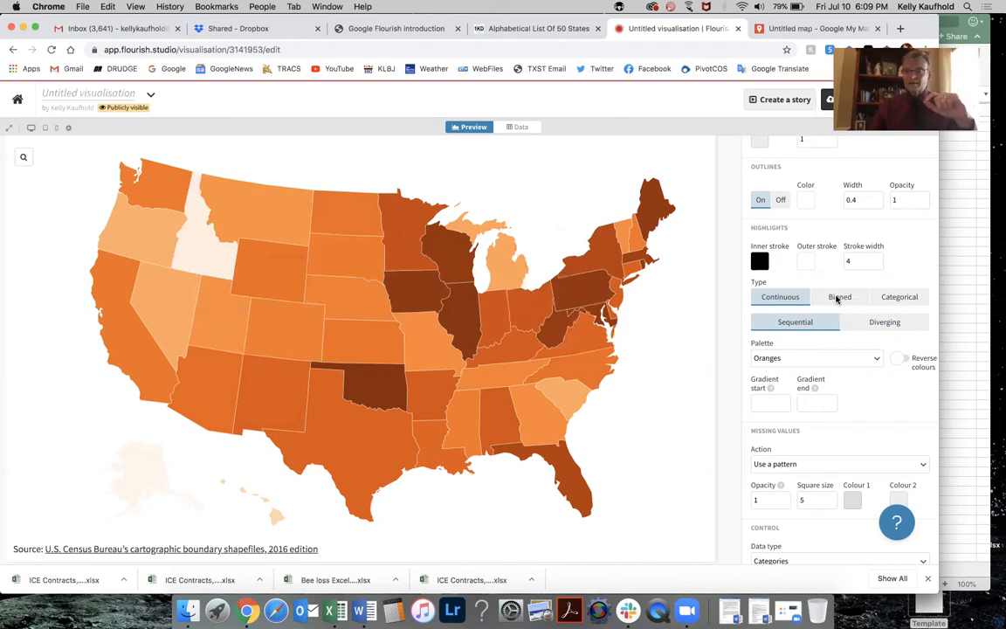
left_click(836, 297)
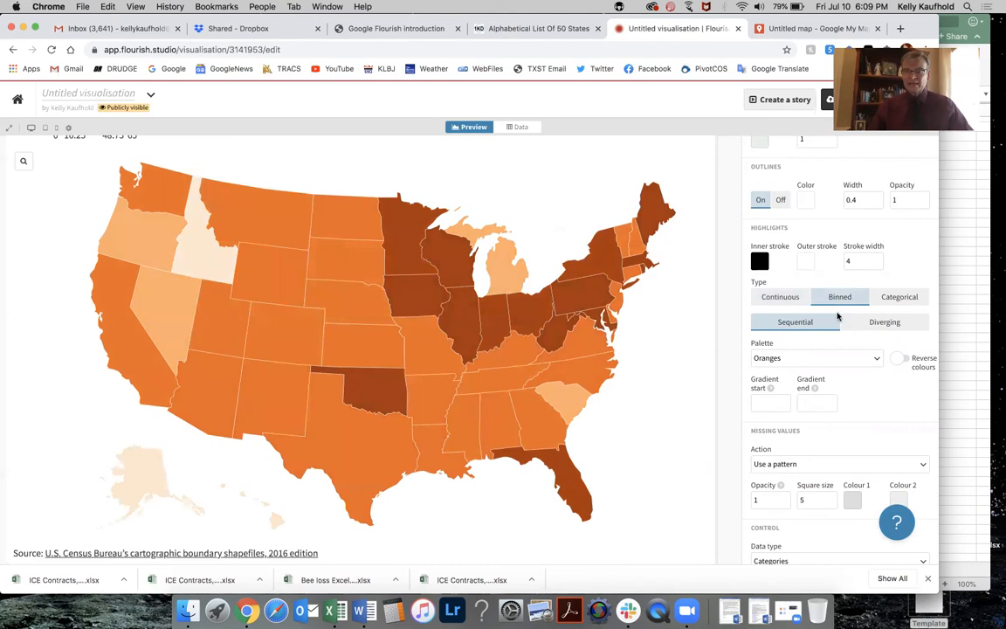
Switch the regions colour type to Categorical.
scroll(836, 319, "down", 5)
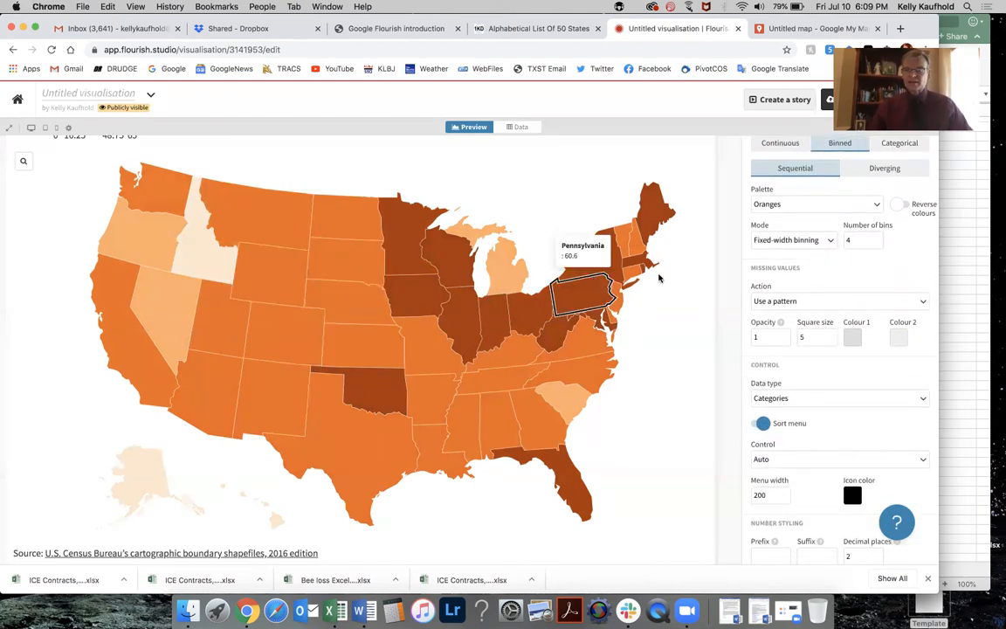
scroll(880, 297, "up", 4)
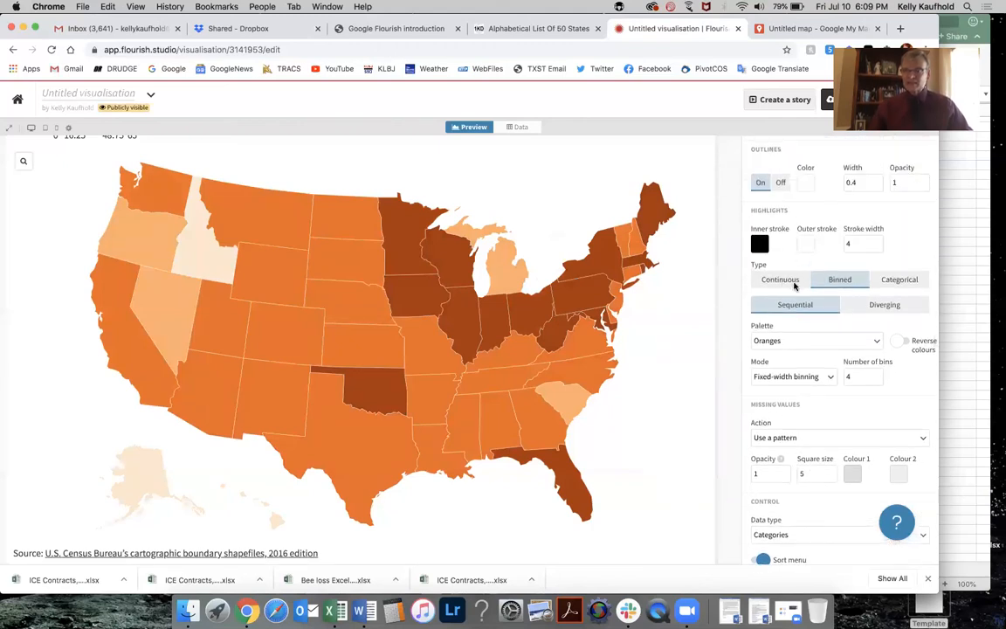
left_click(897, 281)
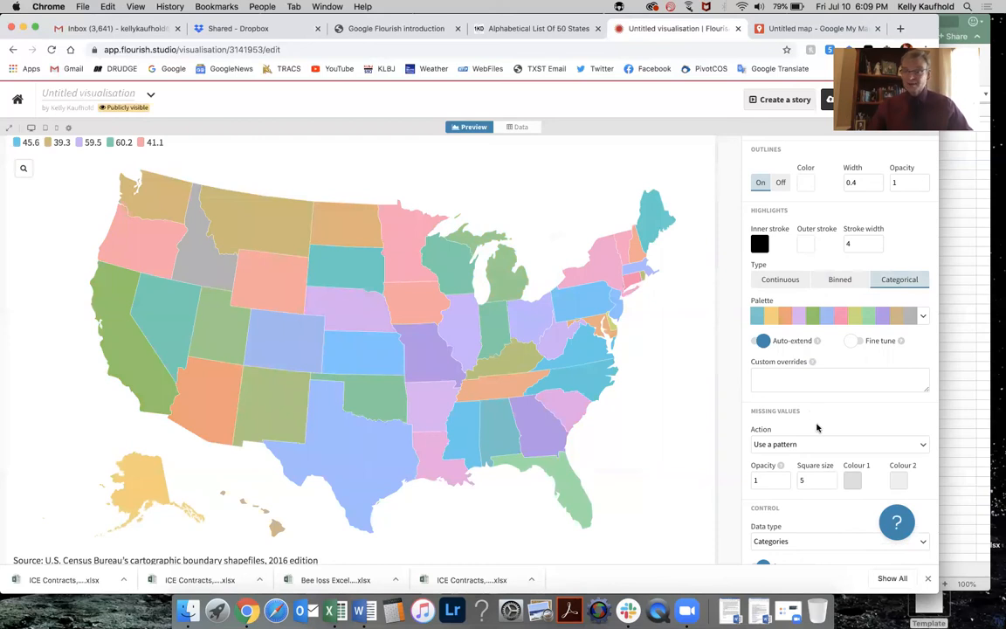
Switch the regions colour type back to Continuous.
scroll(817, 427, "down", 1)
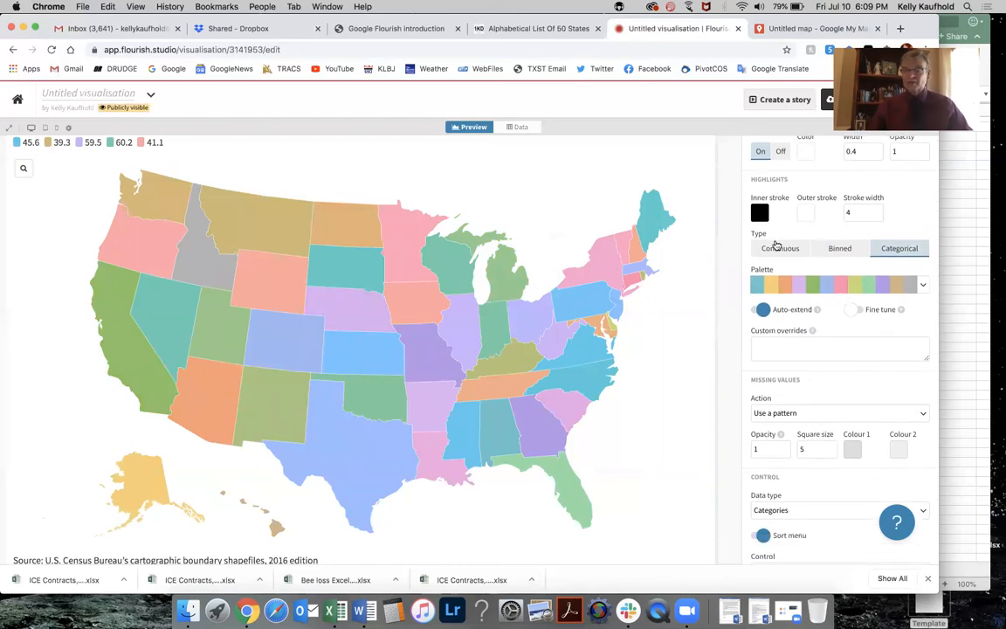
left_click(777, 248)
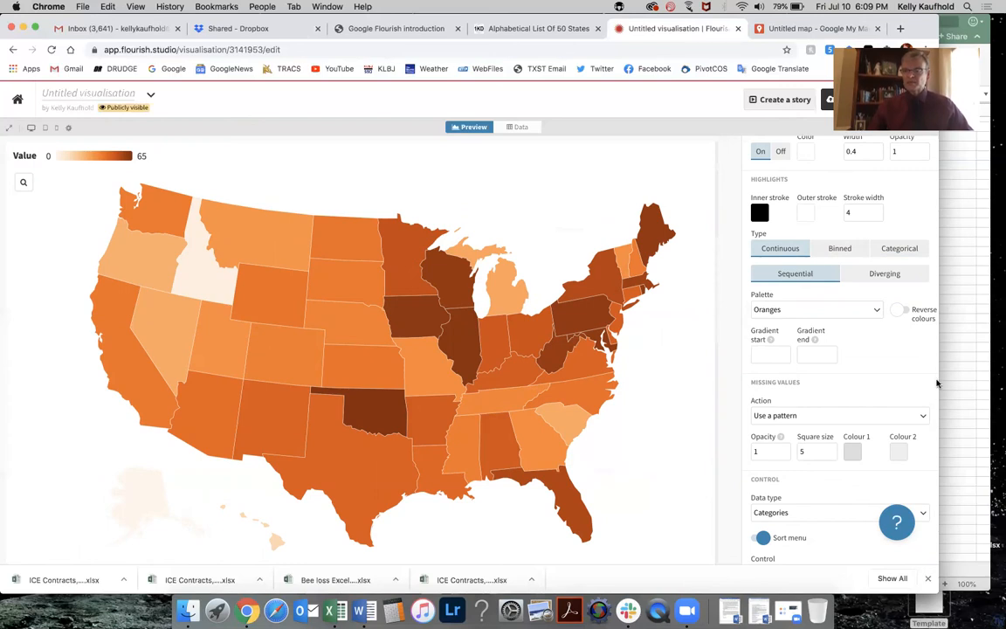
Rename the states map visualisation Bee Loss by state and return to the projects list.
left_click_drag(898, 359, 897, 359)
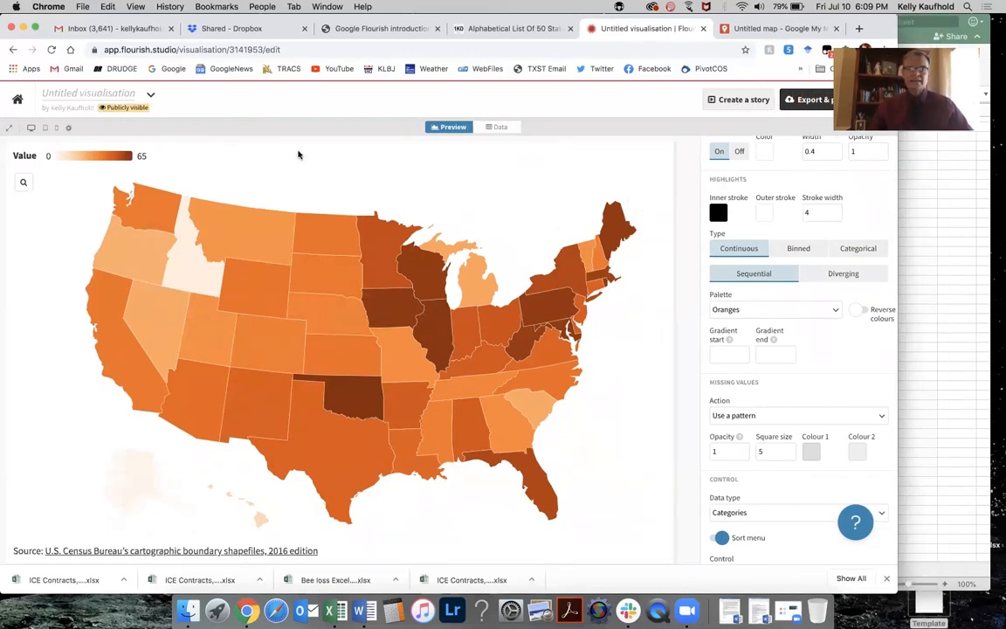
left_click(17, 99)
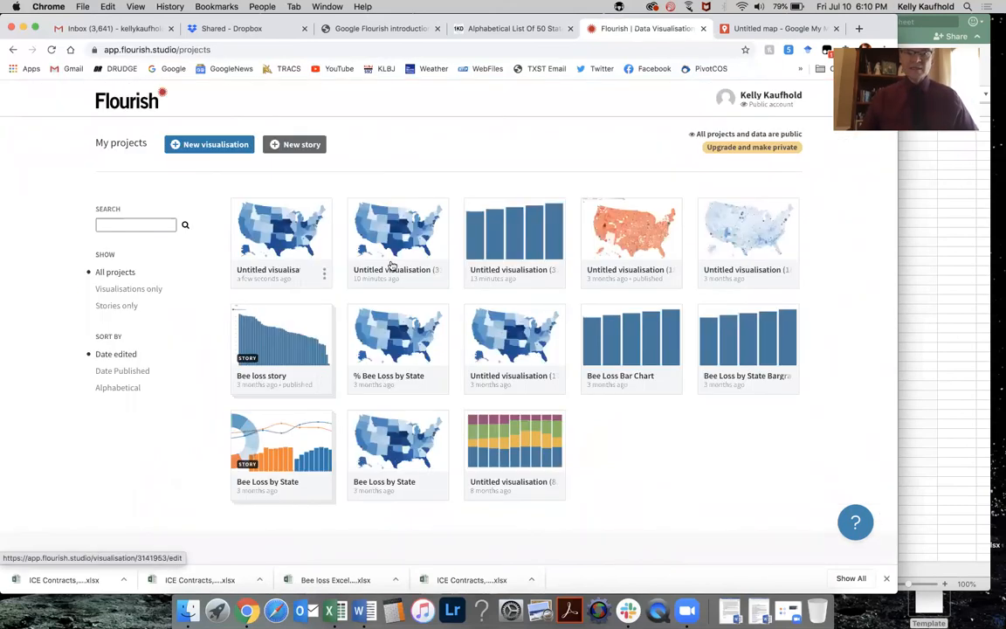
left_click(279, 231)
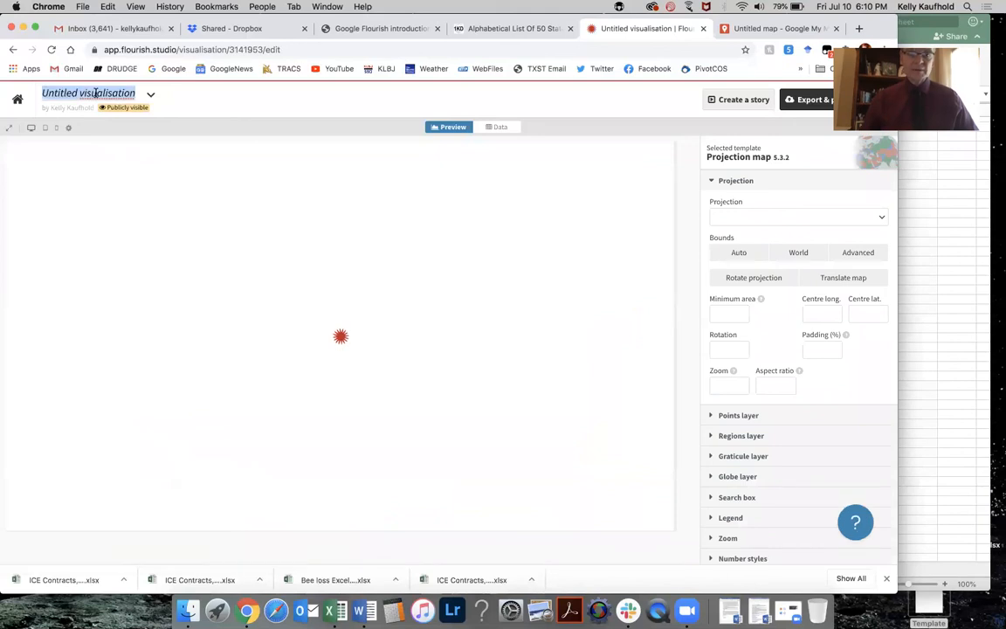
left_click(17, 100)
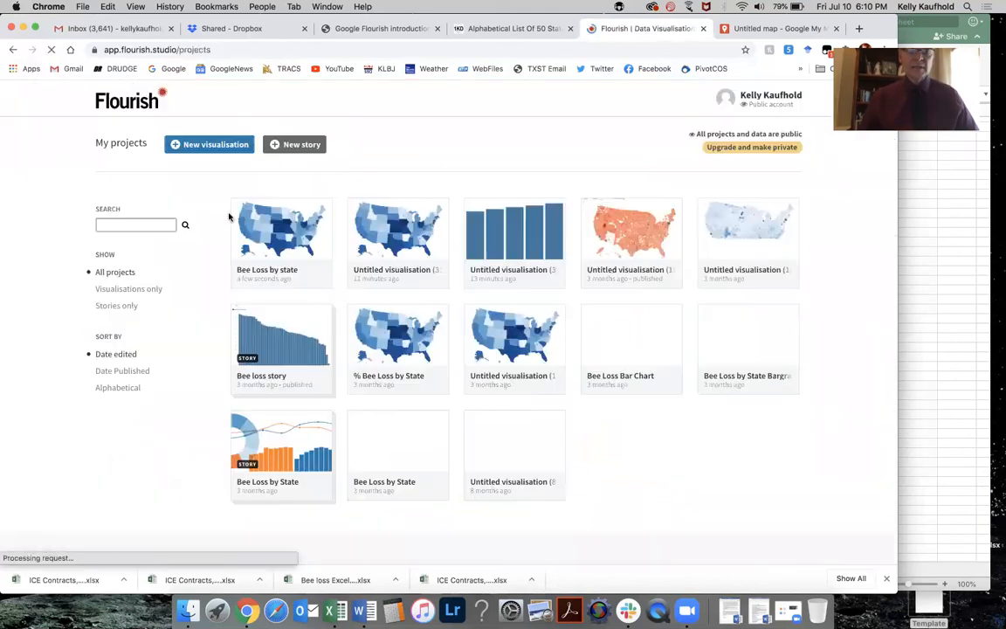
Open the untitled column chart visualisation and rename it Bar chart of bee loss.
left_click(539, 225)
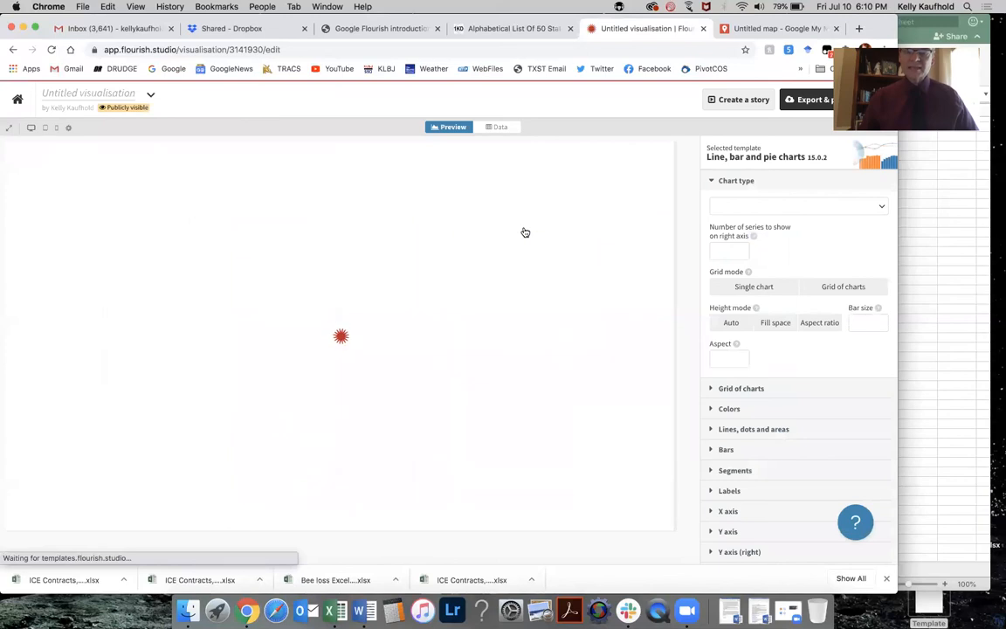
left_click(112, 93)
type("Bar chart of bee loss")
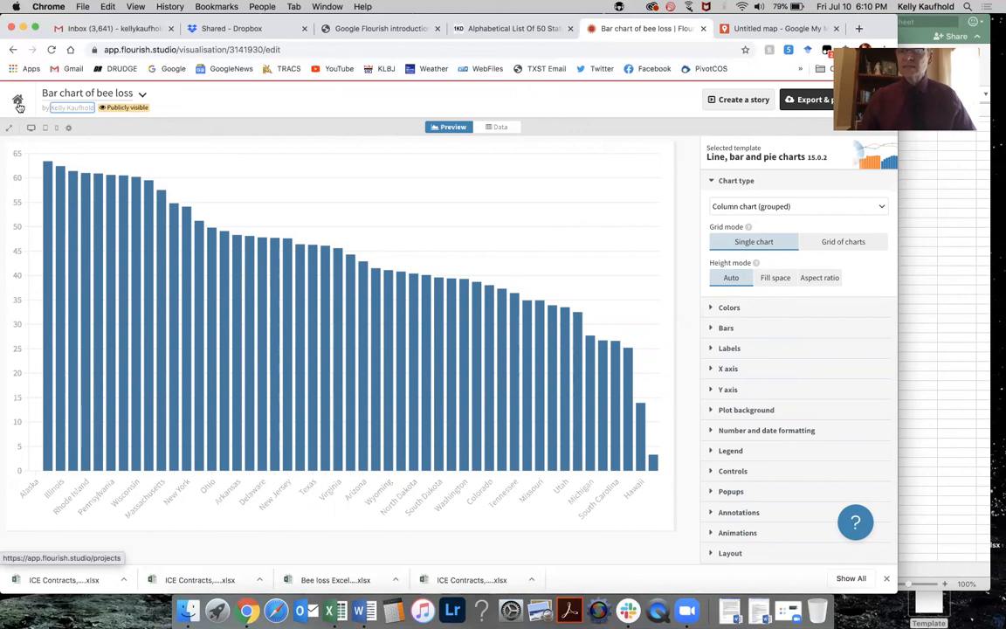
Create a story from the bar chart and add a second slide showing the Bee Loss by state map.
left_click(741, 100)
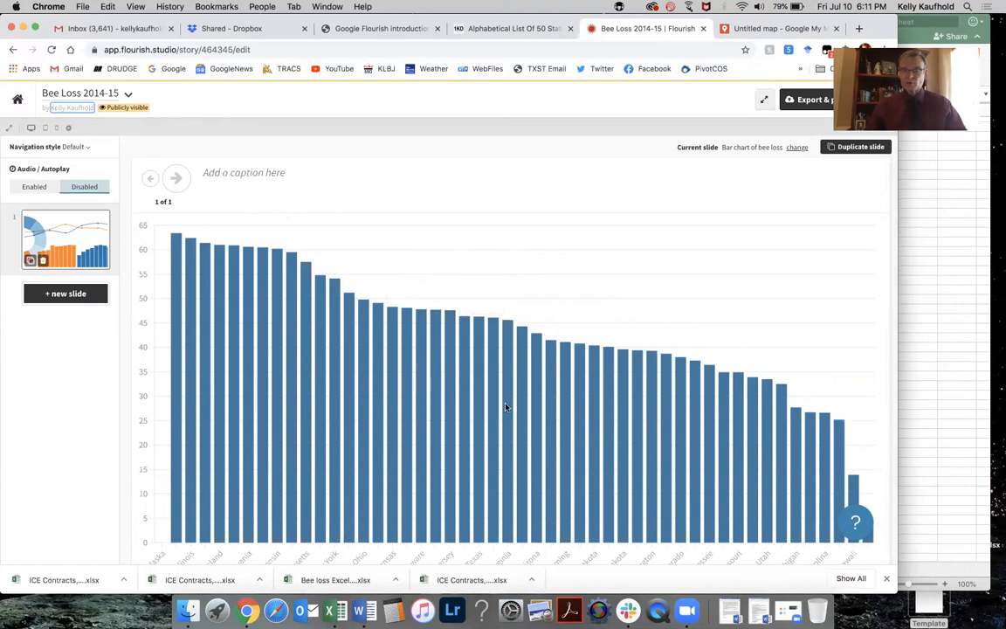
left_click(76, 294)
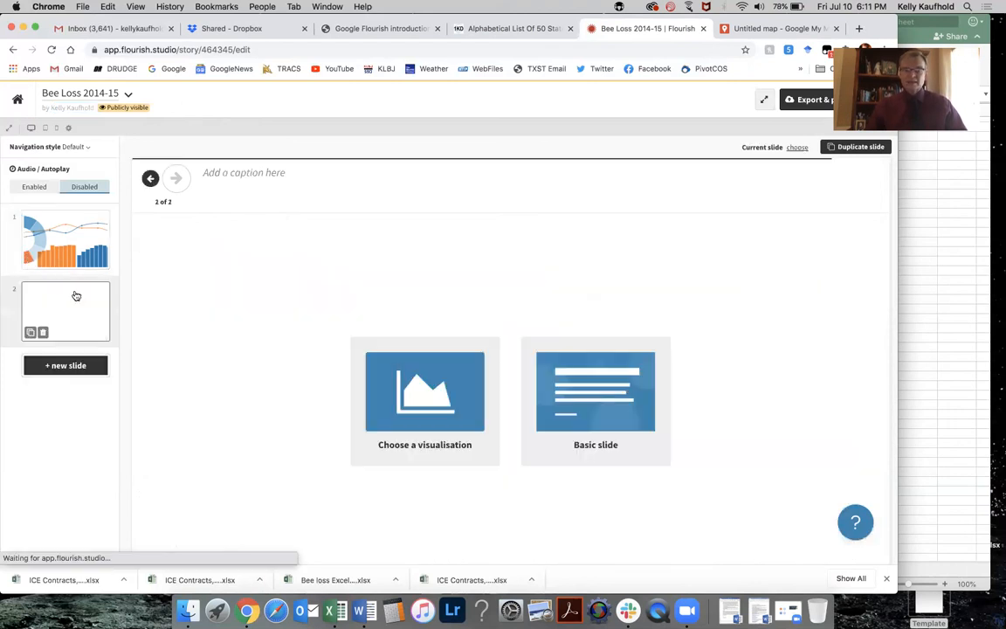
left_click(449, 396)
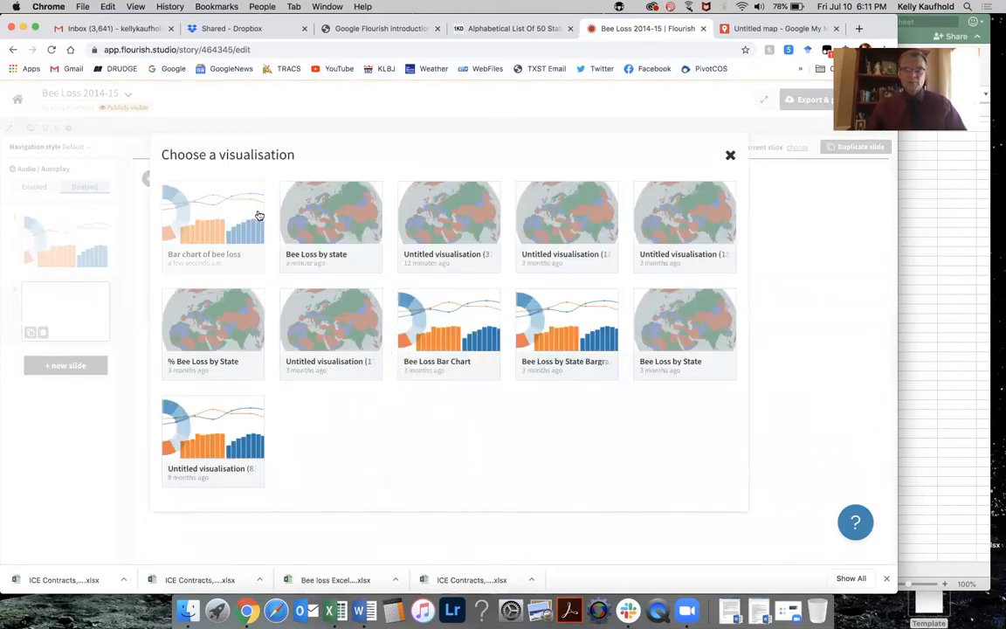
left_click(335, 213)
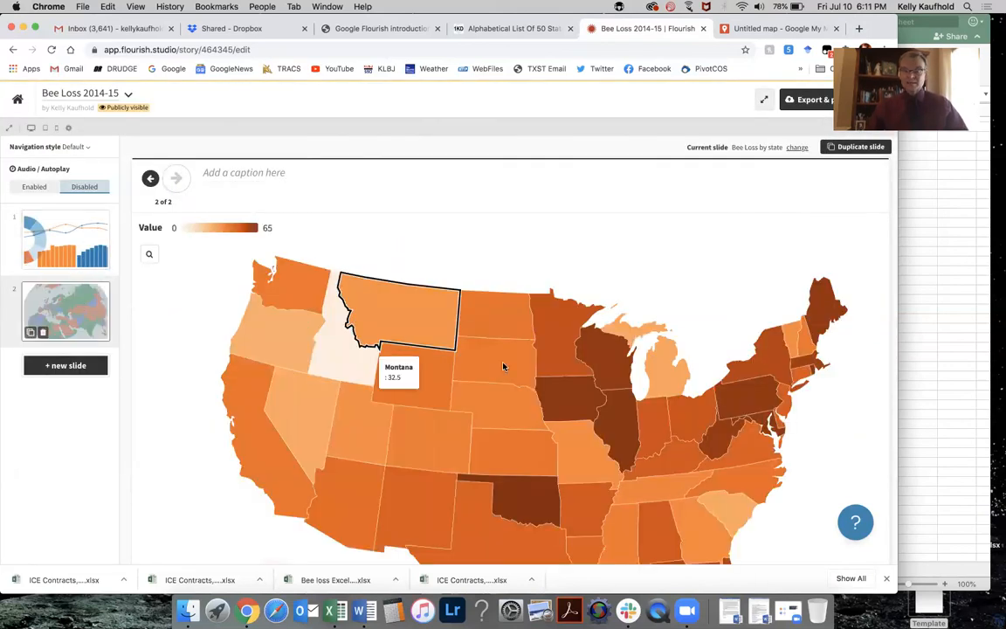
Review the map slide, then return to the first slide of the story.
scroll(622, 426, "down", 2)
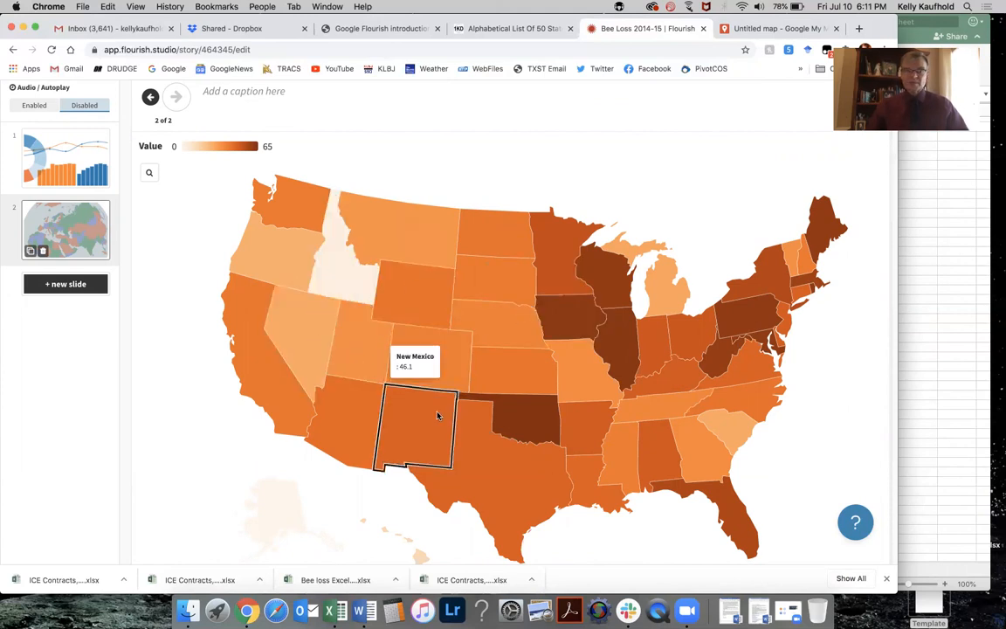
left_click(84, 166)
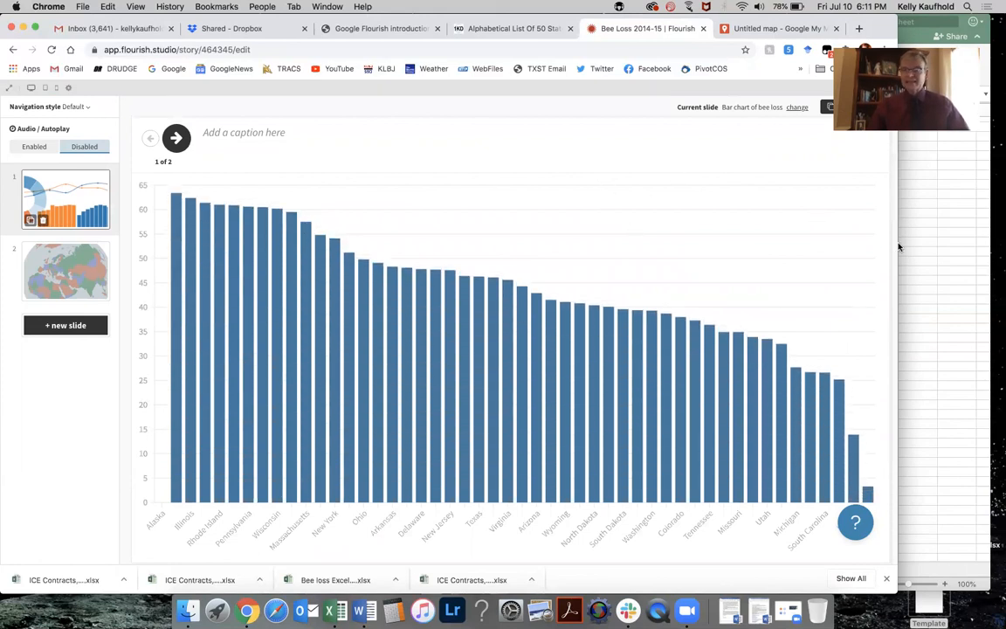
left_click_drag(897, 257, 759, 253)
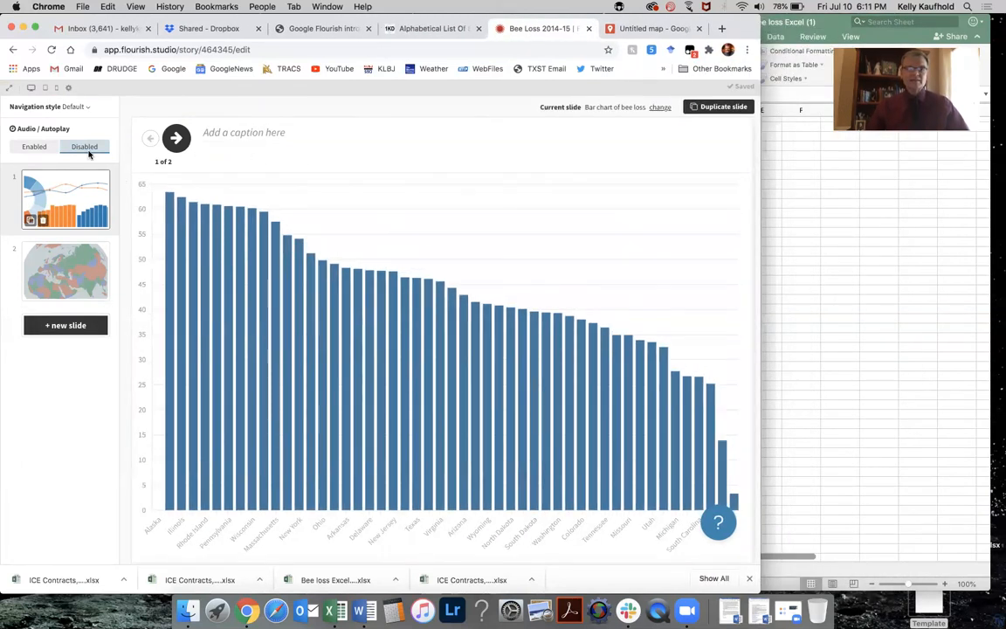
Publish the story so it can be shared and embedded.
left_click(690, 101)
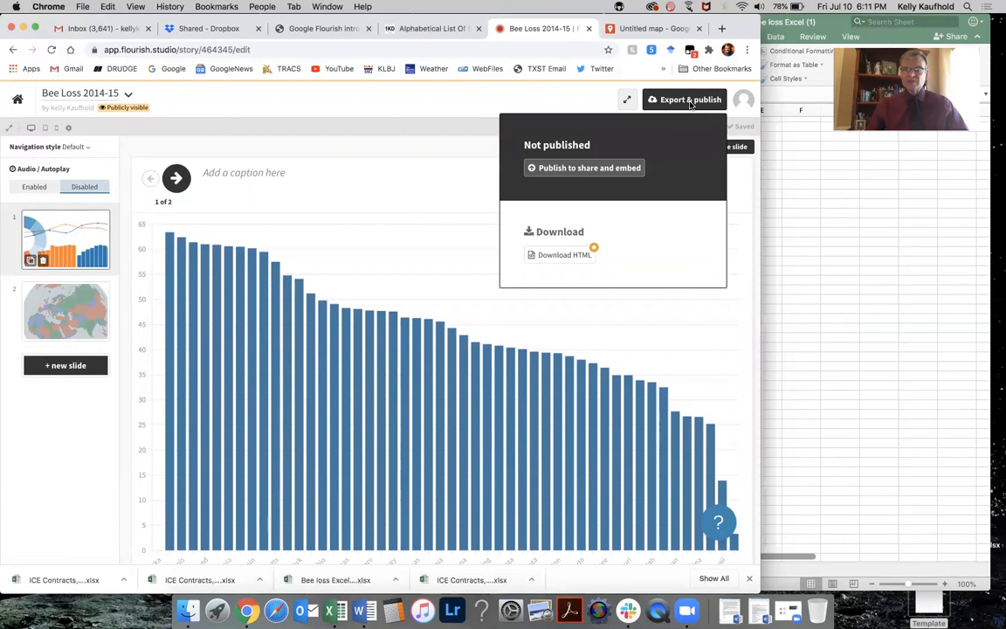
left_click(599, 171)
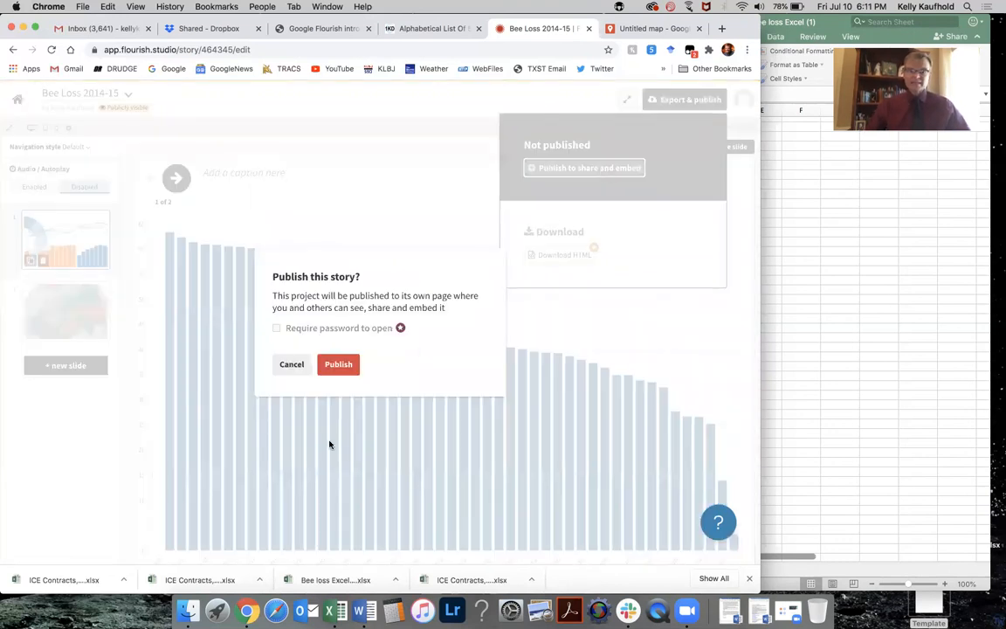
left_click(338, 364)
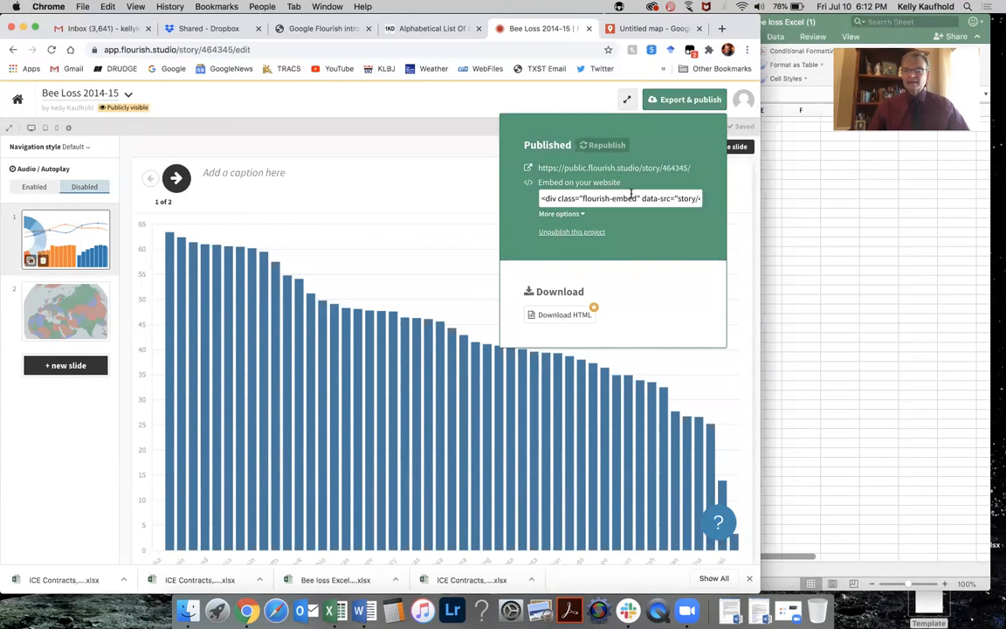
Select and inspect the story's embed code, then close the publish panel.
left_click(632, 197)
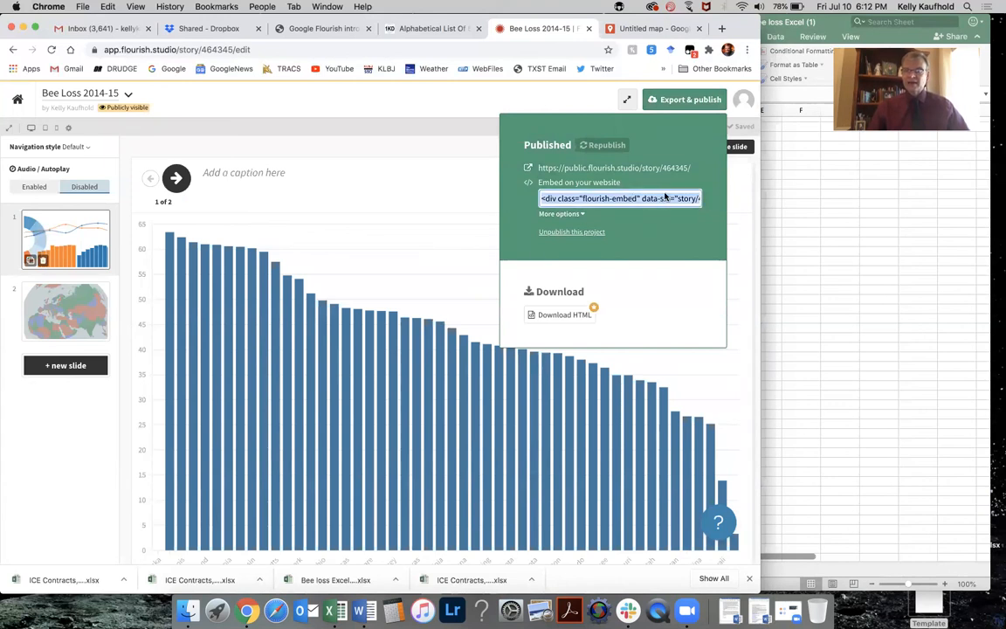
left_click(664, 199)
key("Right")
key("Right")
key("Right")
key("Right")
key("Right")
key("Right")
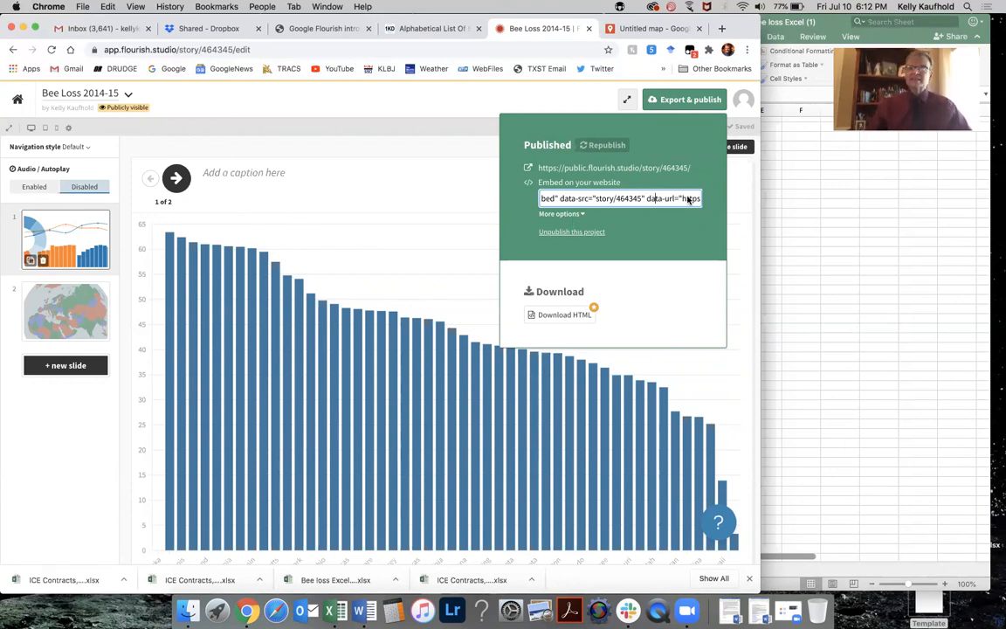
left_click(302, 178)
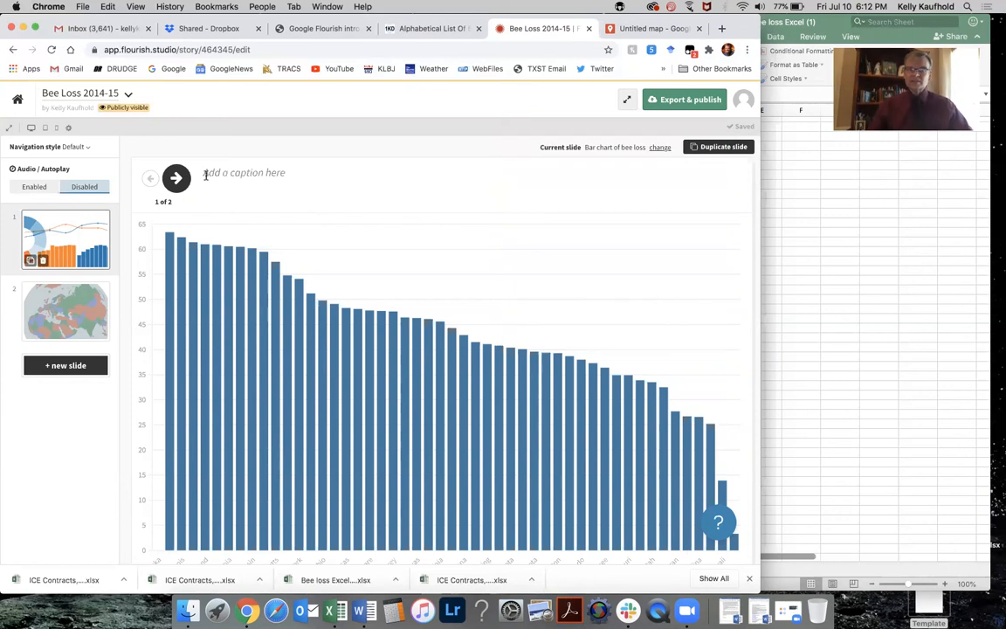
Preview the story by stepping forward to the map slide and back to the bar chart.
left_click(168, 177)
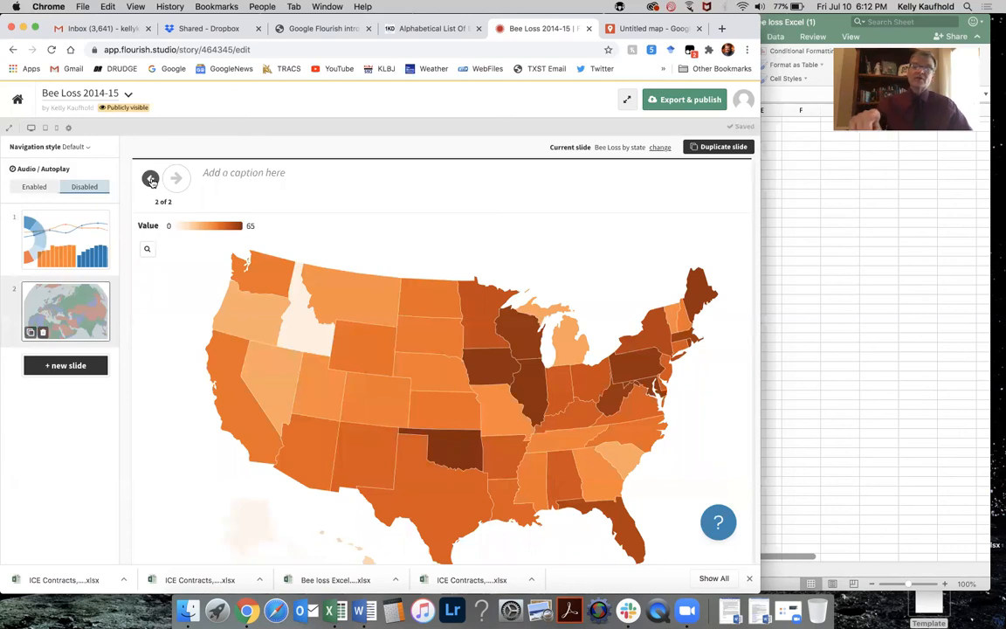
left_click(150, 178)
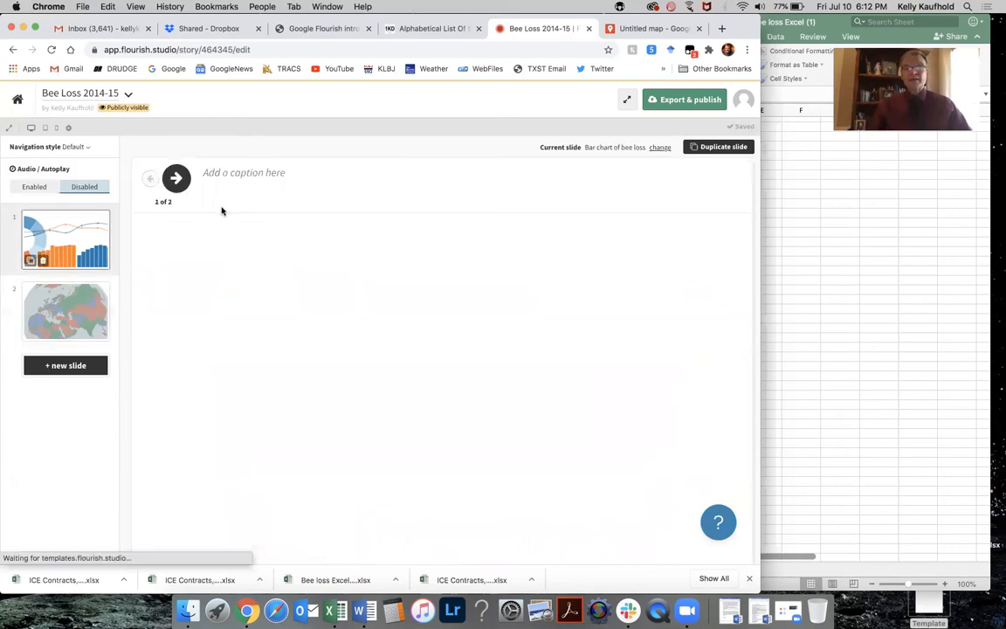